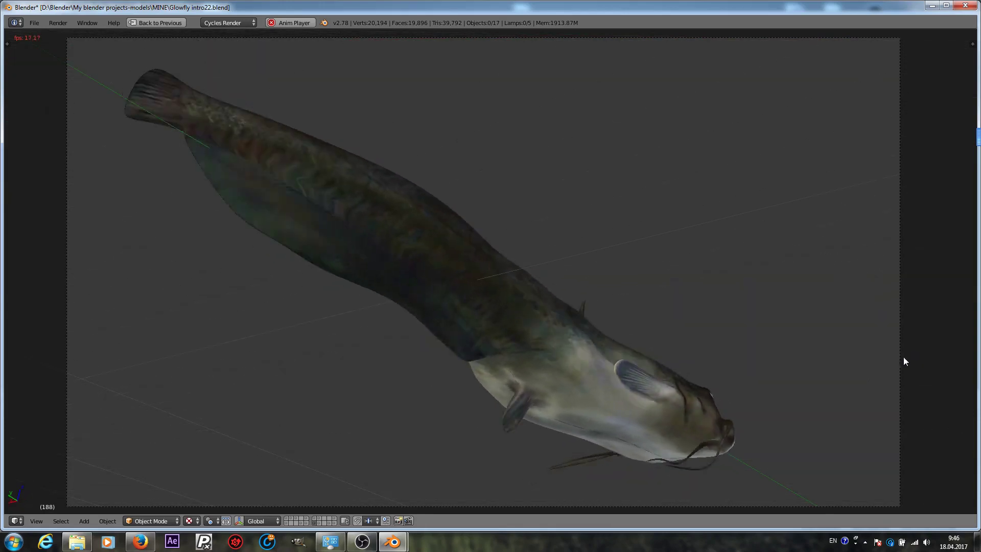
- Switch the viewport to Solid shading, restore the full layout, and play the catfish animation
click(192, 521)
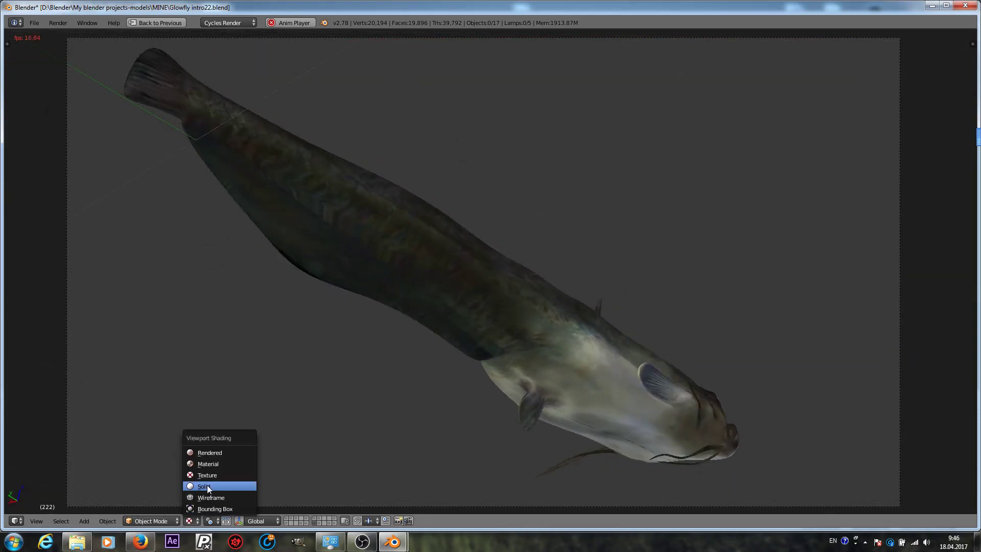
click(207, 487)
mouse_move(205, 486)
middle_down()
mouse_move(315, 402)
mouse_move(299, 430)
middle_up()
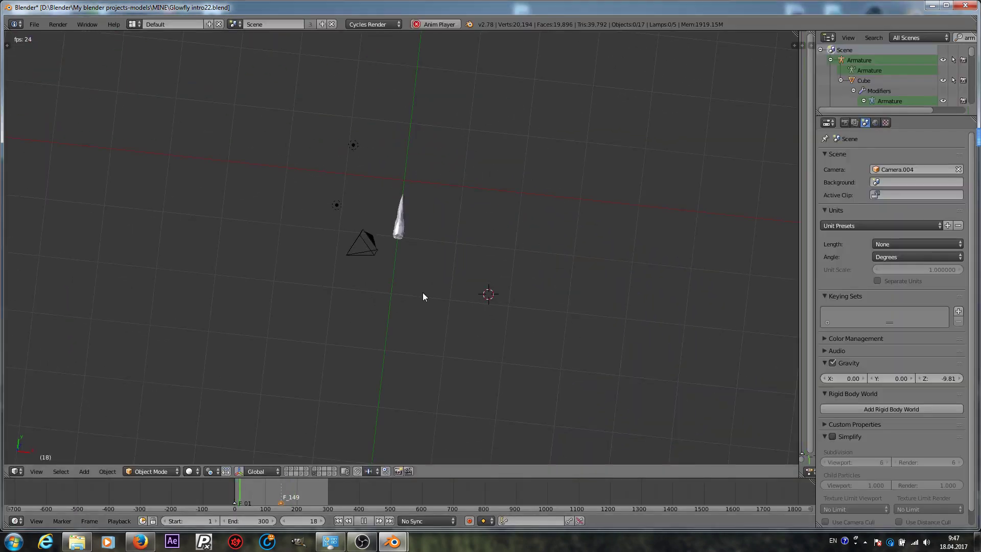
key(ctrl+Up)
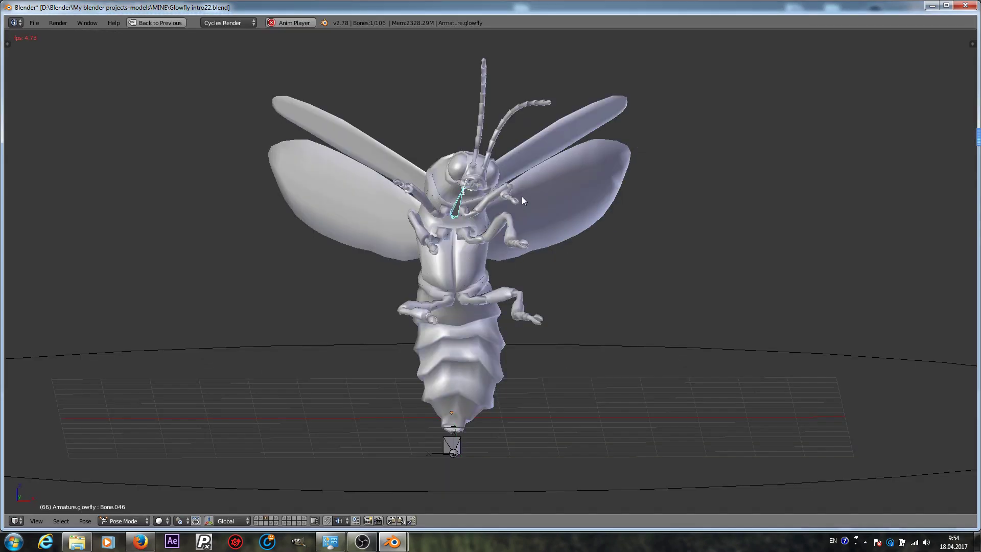
key(r)
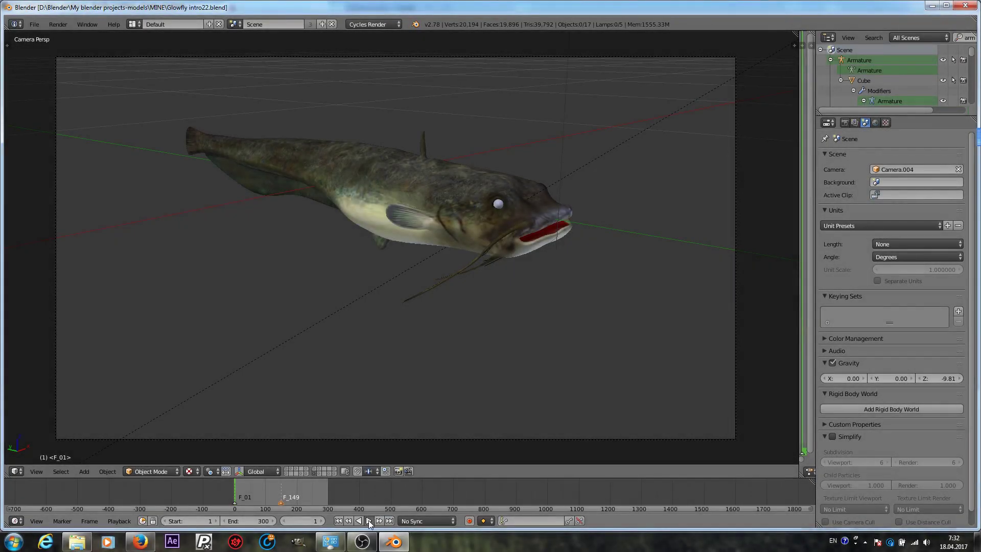
click(369, 520)
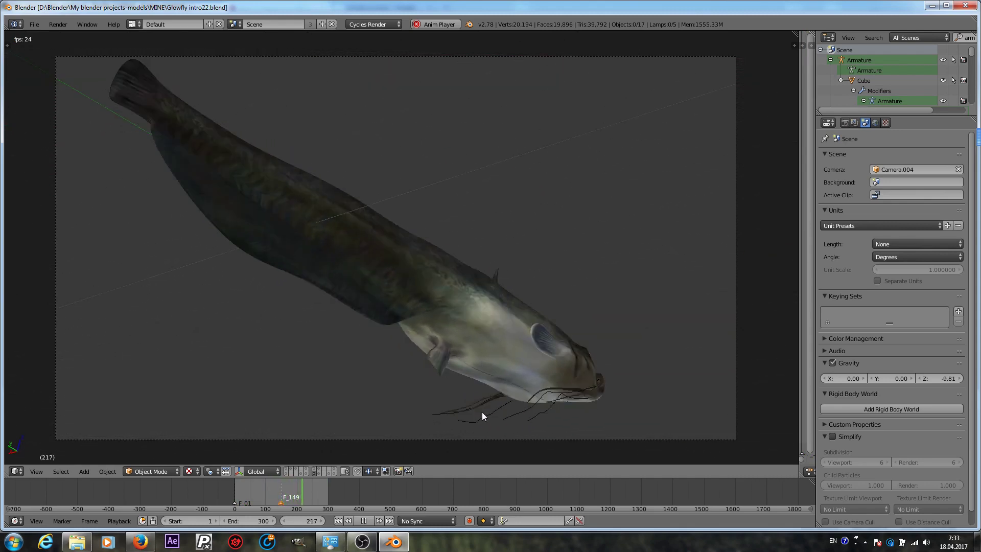
- Pause playback, test-move whisker curve BezierCurve.004 and cancel, then rewind to frame 1
click(366, 519)
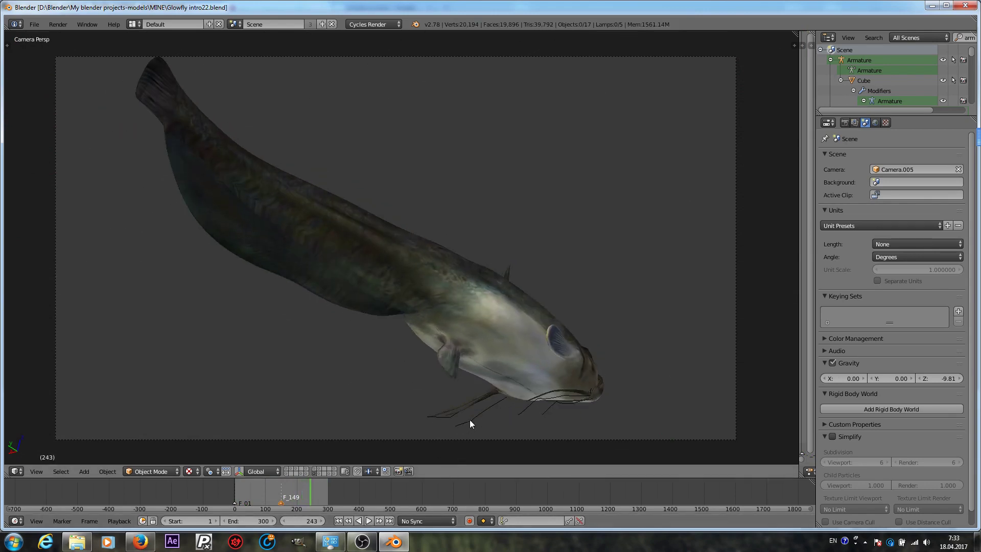
right_click(470, 422)
key(g)
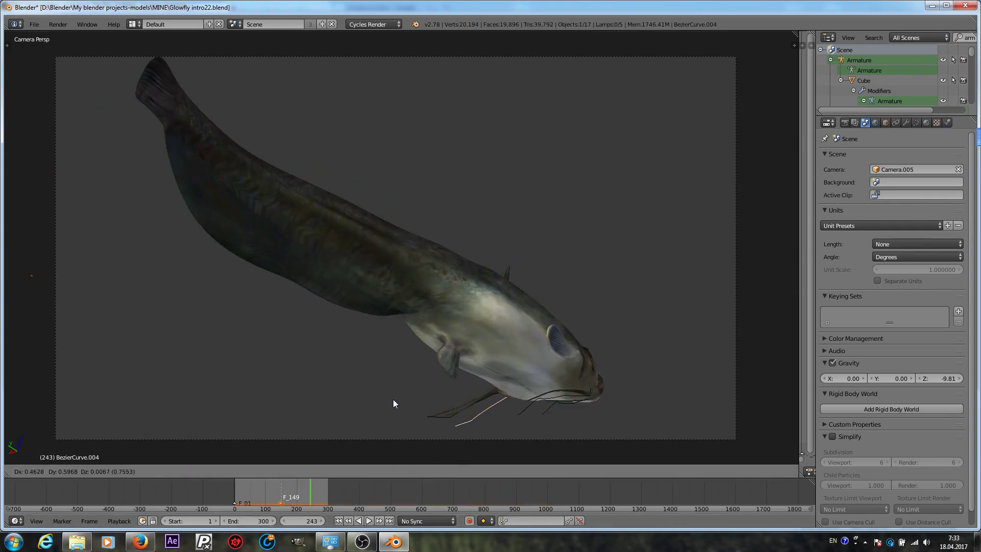
right_click(397, 392)
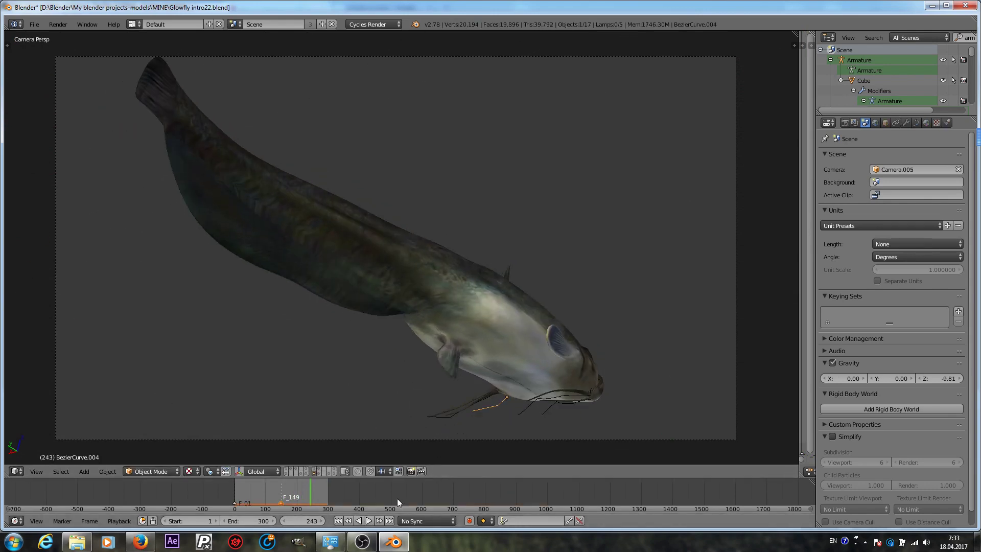
click(338, 520)
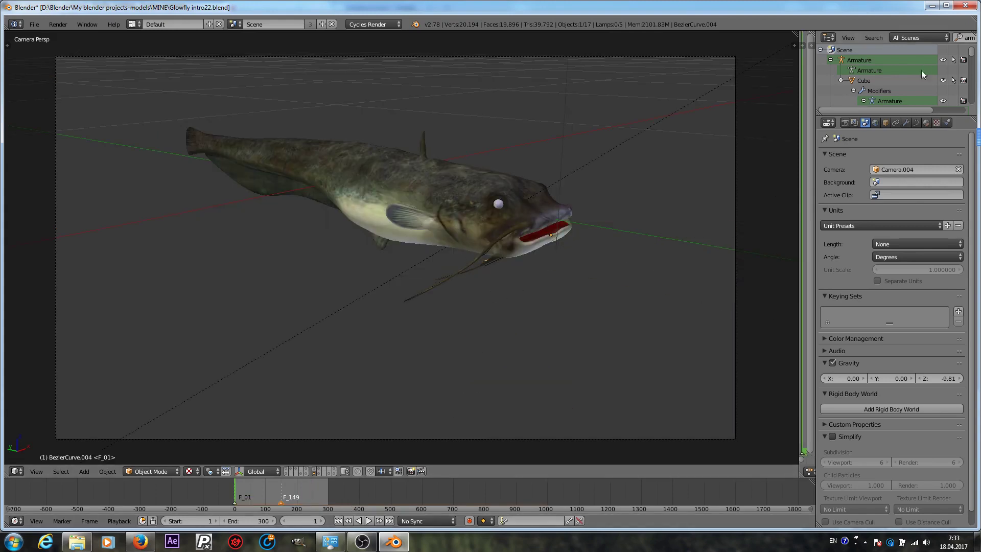
- Check the fish body's vertex groups and set its Soft Body goal vertex group to 'fin'
click(945, 123)
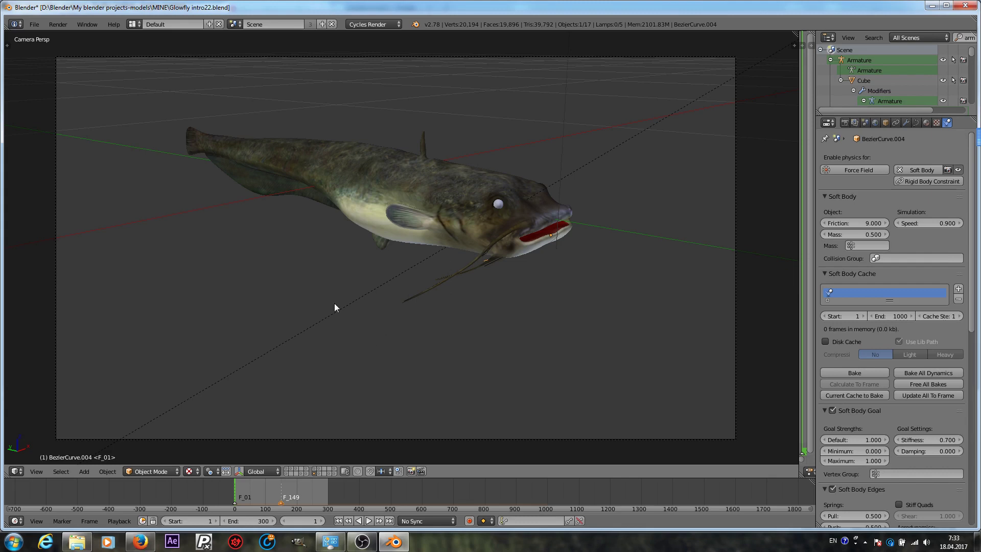
right_click(287, 193)
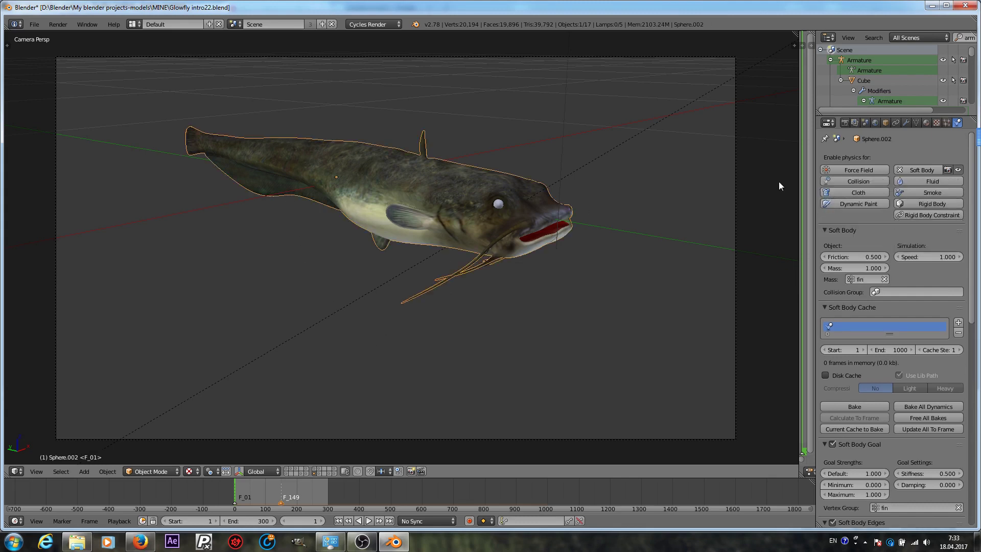
click(916, 123)
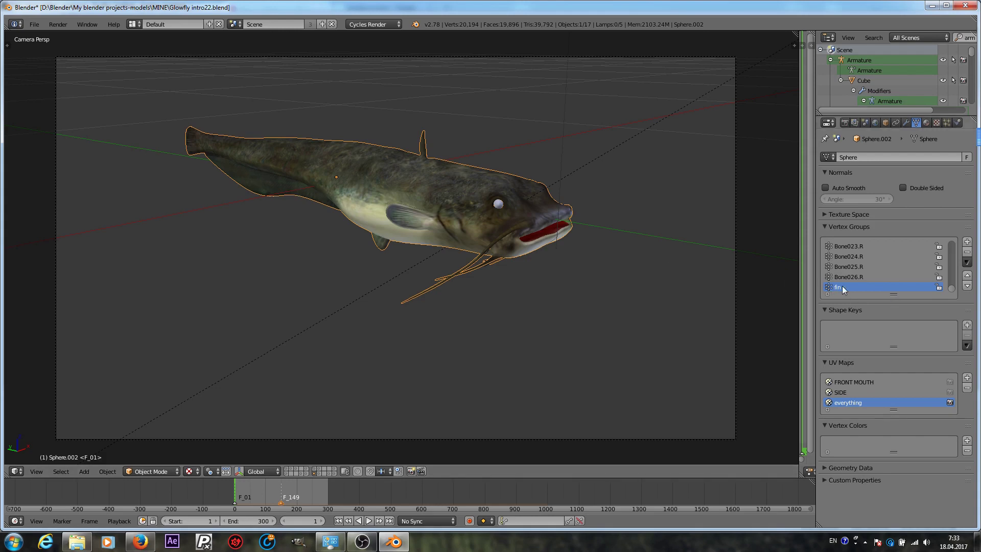
click(958, 123)
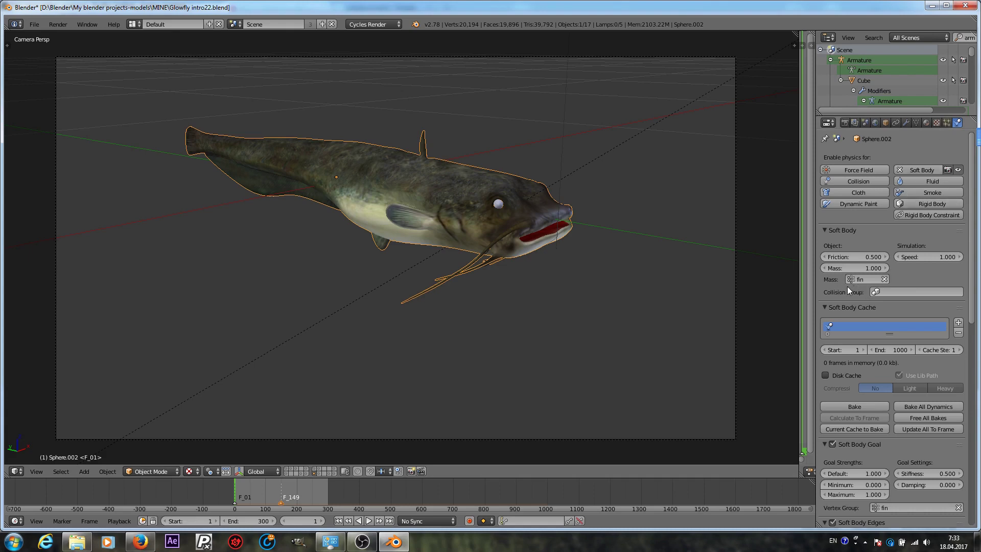
scroll(894, 348, down, 5)
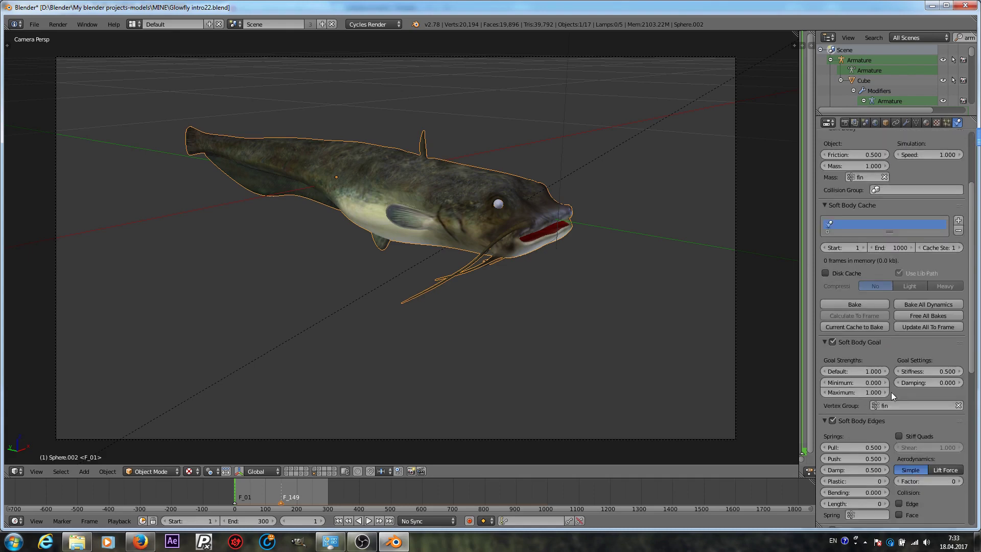
scroll(837, 403, down, 3)
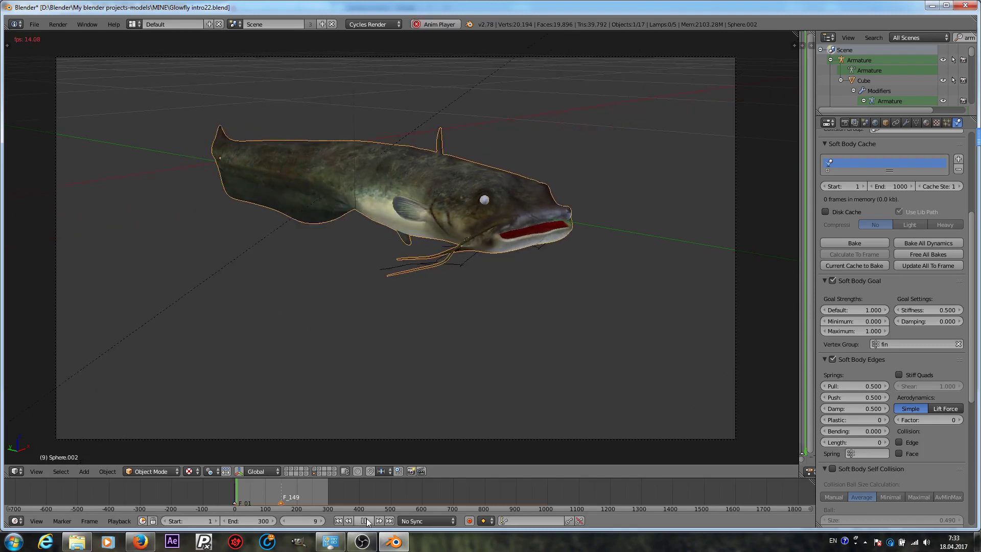
- Widen the Action Editor, restart playback and nudge the root bone while viewing through the camera
click(365, 521)
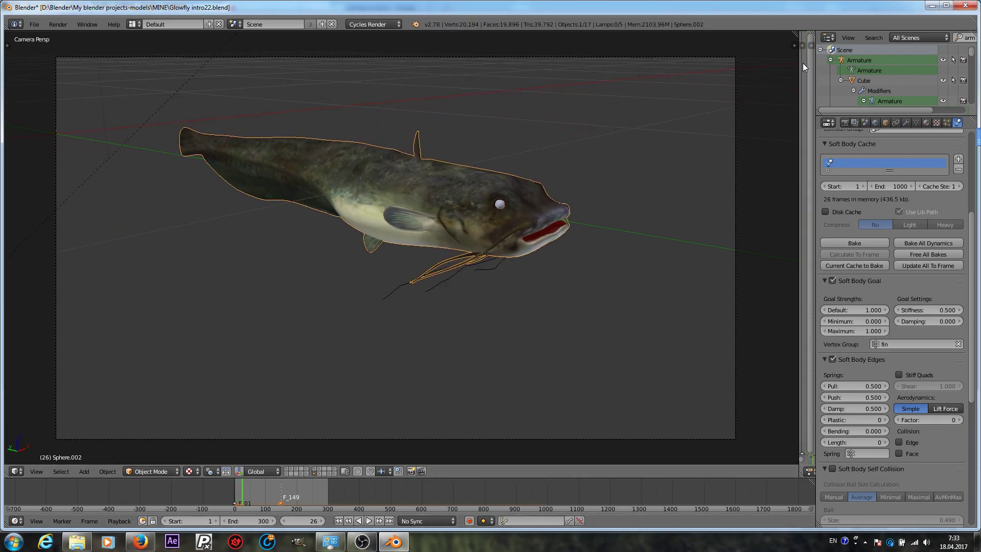
drag(799, 61, 488, 100)
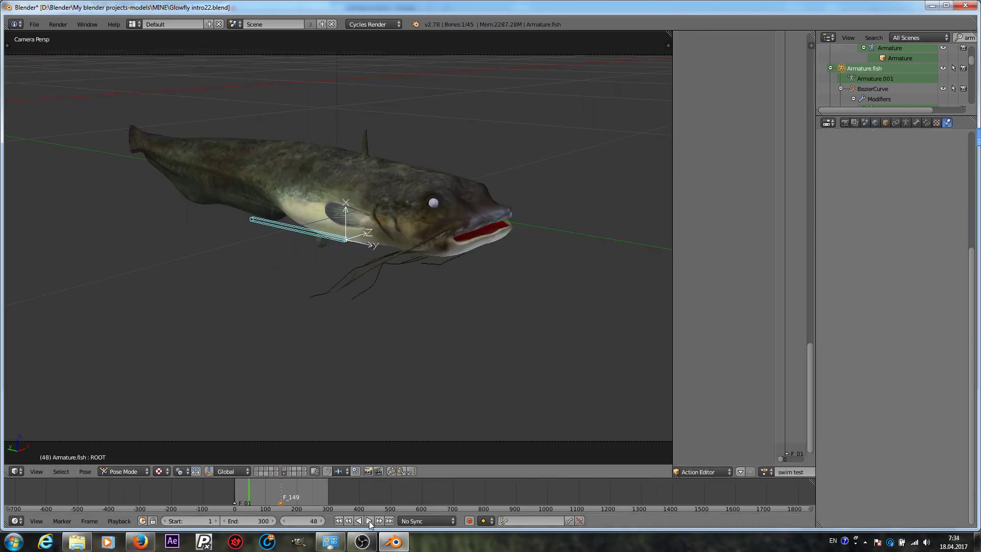
click(368, 521)
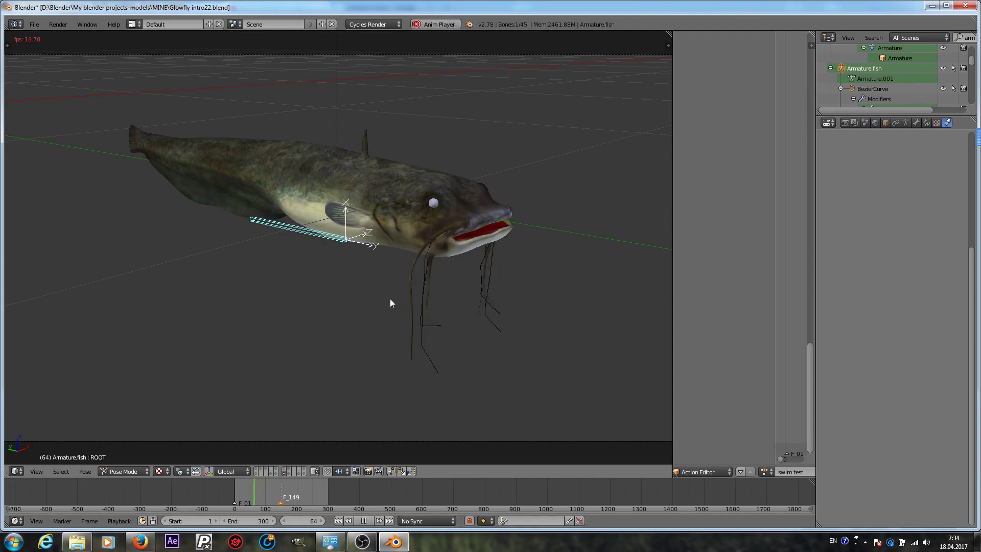
key(g)
click(317, 263)
key(KP_0)
scroll(313, 340, down, 3)
scroll(336, 277, up, 5)
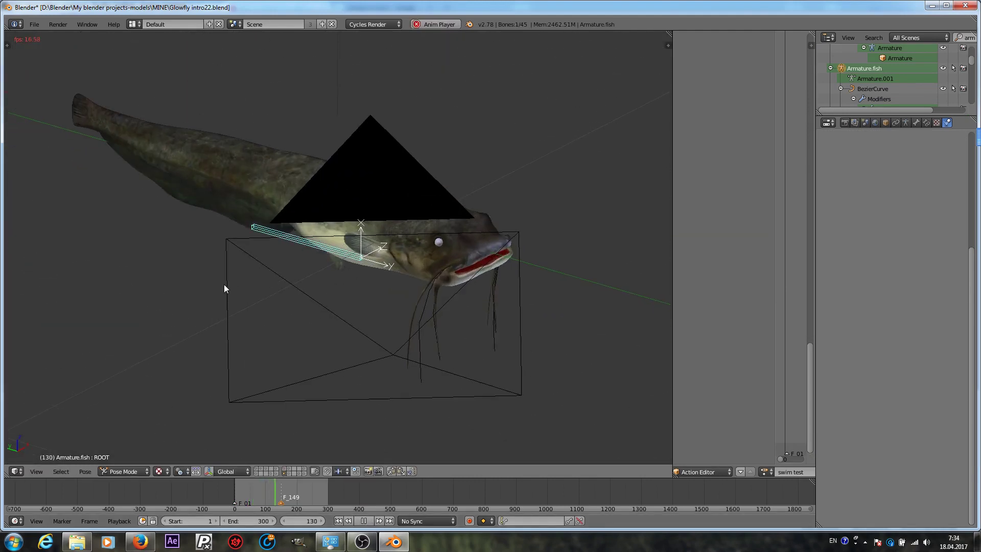
- Hide the camera, drag the ROOT bone twice during playback, and pause at frame 15
right_click(225, 287)
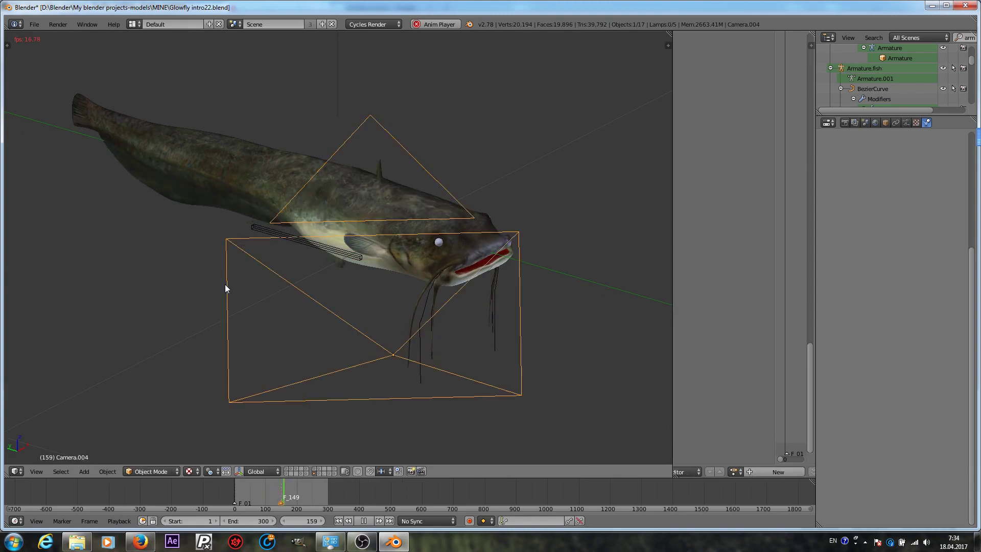
key(h)
right_click(268, 234)
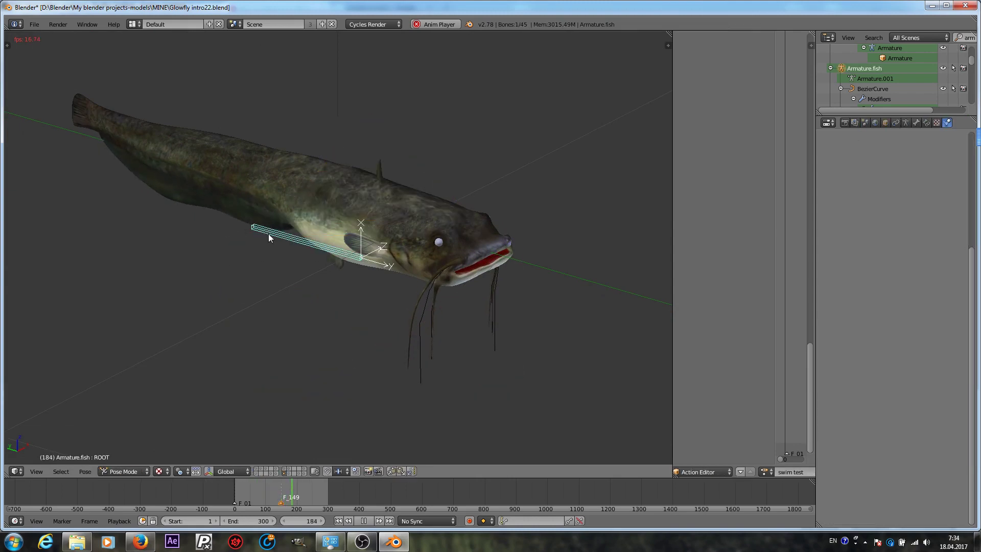
key(g)
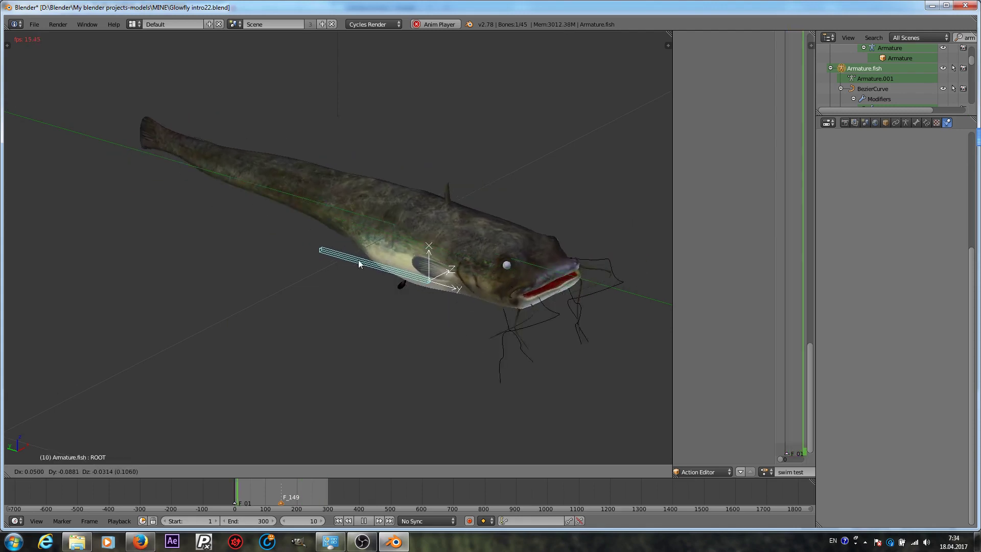
click(281, 252)
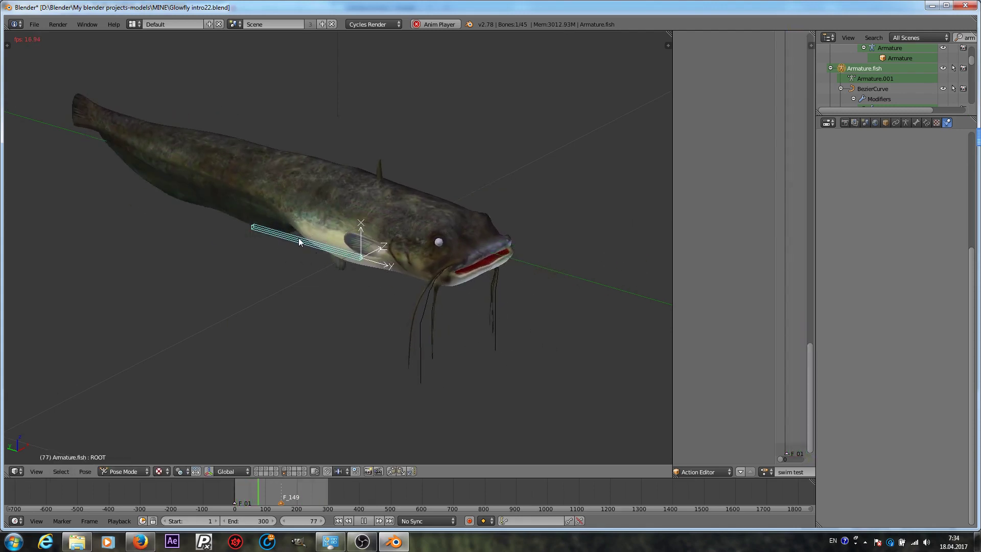
key(g)
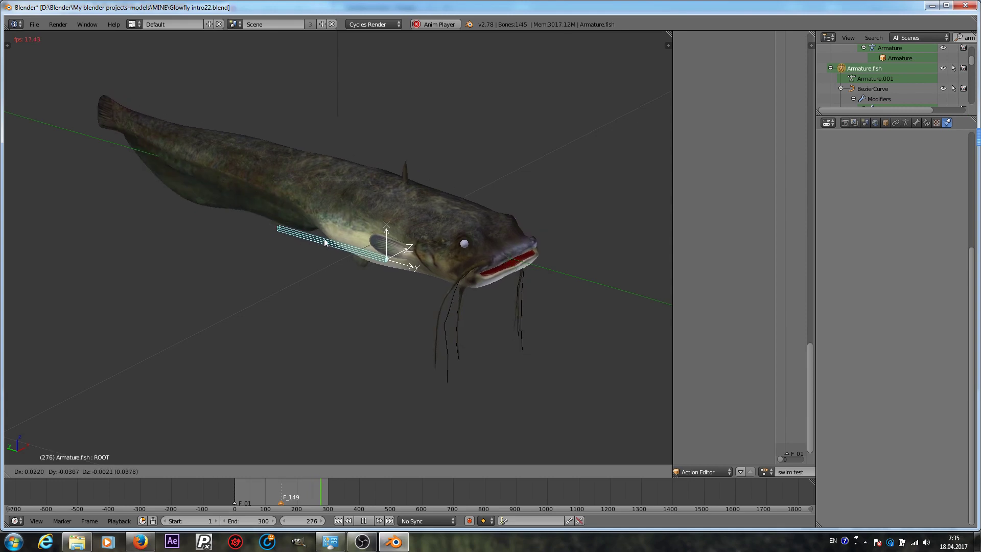
click(333, 237)
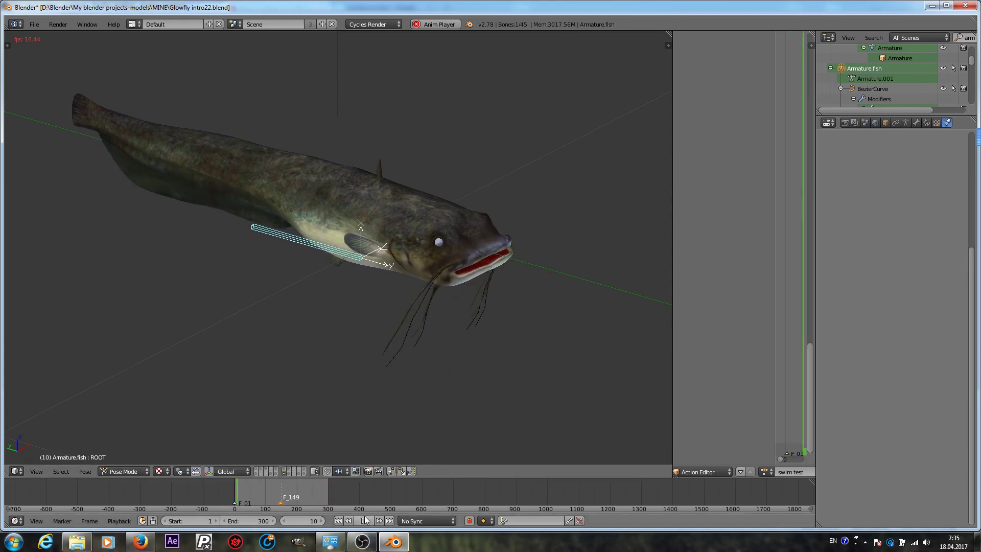
click(364, 520)
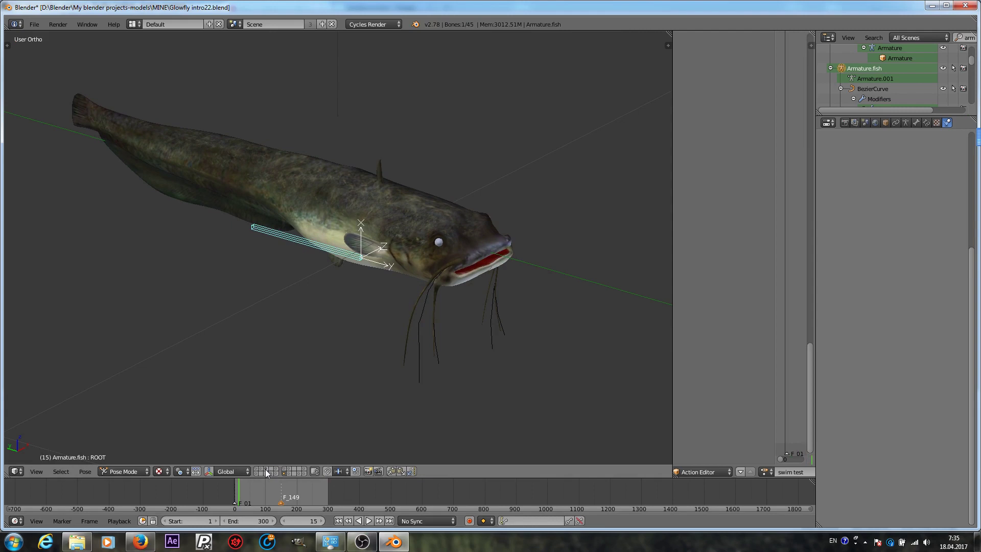
- Switch to the firefly's scene layer in Solid shading and select a bone of its rig
click(265, 469)
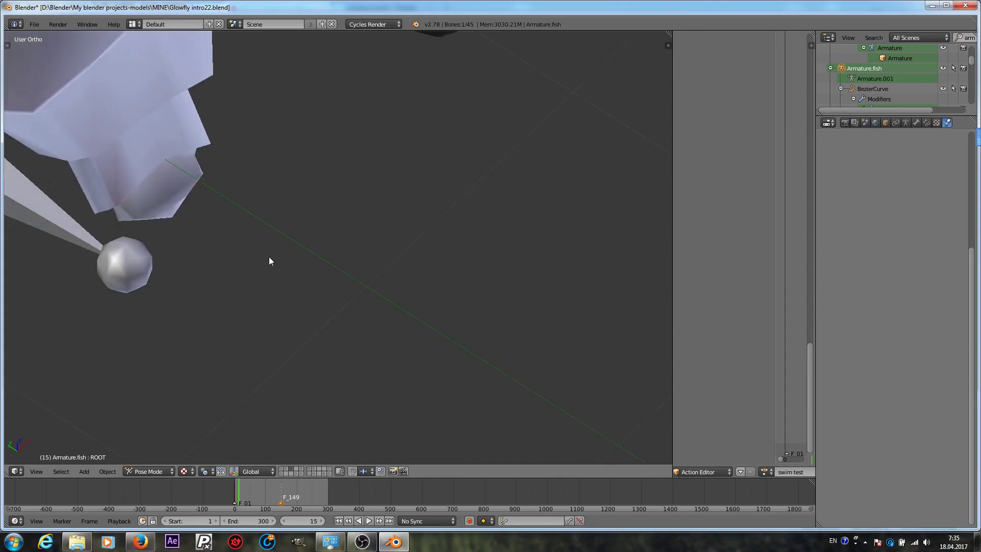
scroll(271, 260, down, 10)
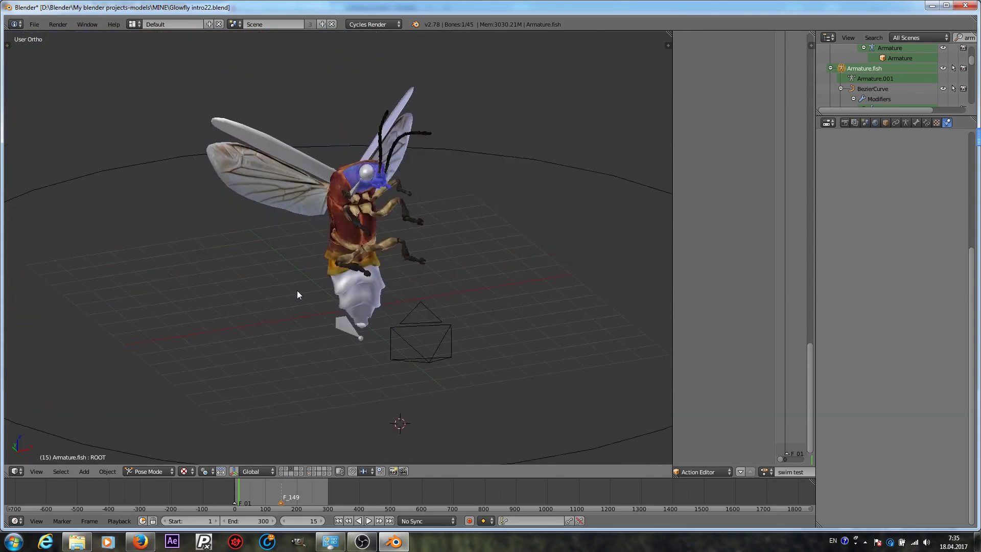
scroll(298, 295, up, 4)
click(184, 471)
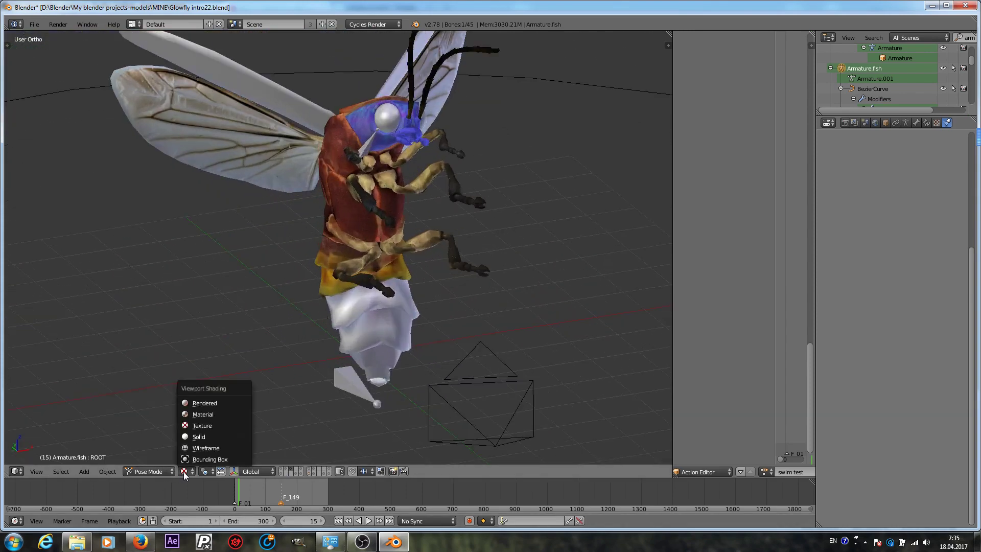
click(202, 437)
scroll(364, 253, down, 4)
mouse_move(364, 254)
shift+middle_down()
mouse_move(309, 268)
mouse_move(293, 339)
shift+middle_up()
right_click(286, 347)
scroll(381, 137, up, 4)
mouse_move(381, 137)
middle_down()
mouse_move(360, 149)
mouse_move(379, 126)
middle_up()
scroll(376, 141, down, 4)
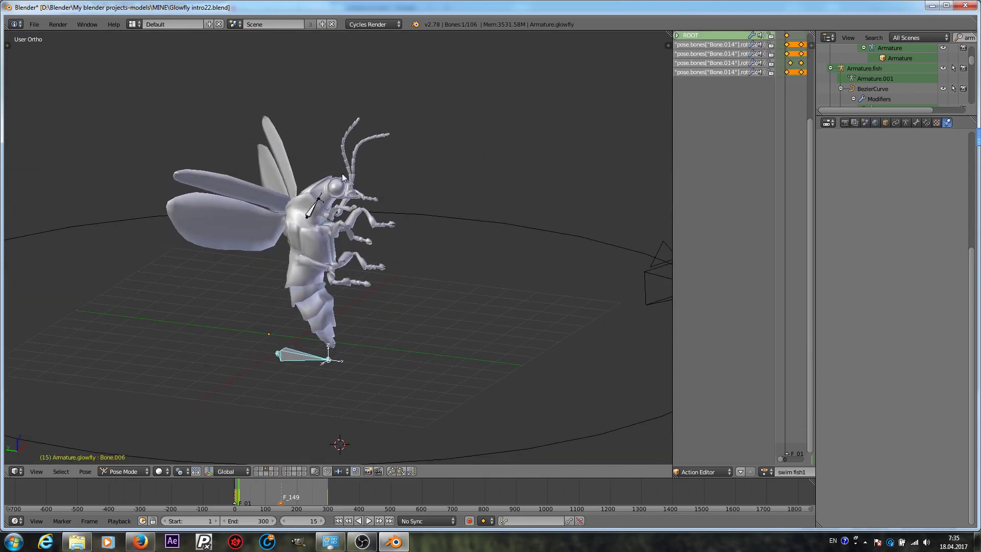
scroll(342, 191, up, 4)
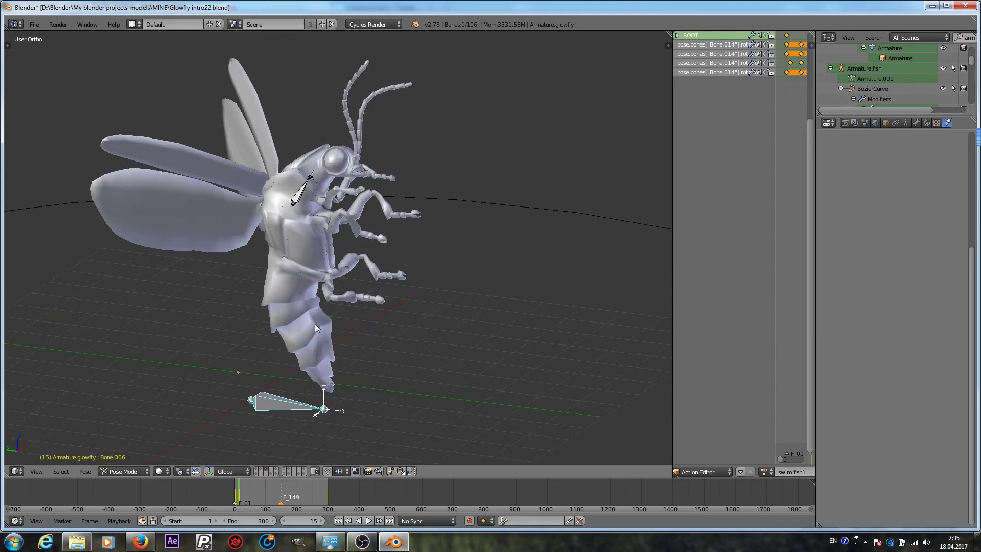
- Assign the 'firefly fly' action to the firefly armature and play it back
click(369, 520)
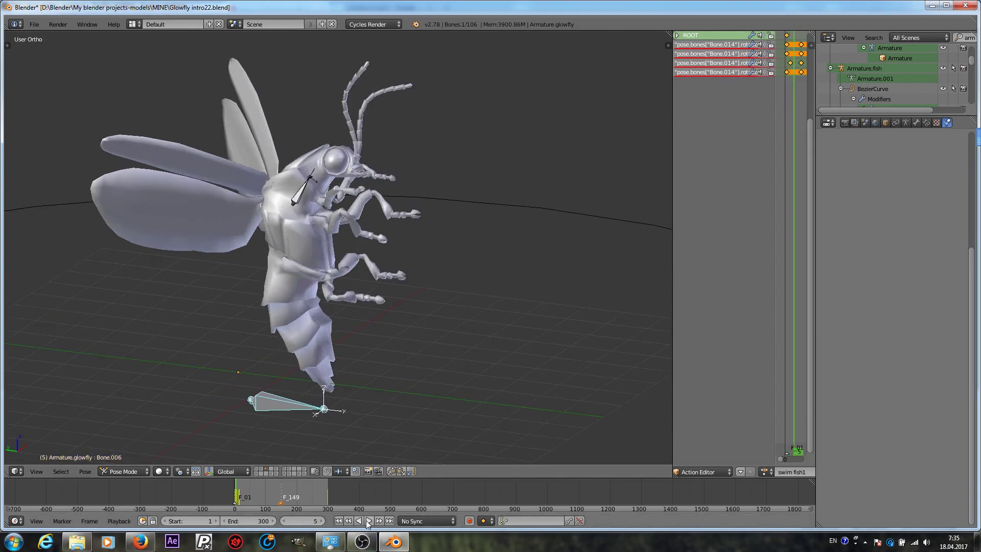
key(g)
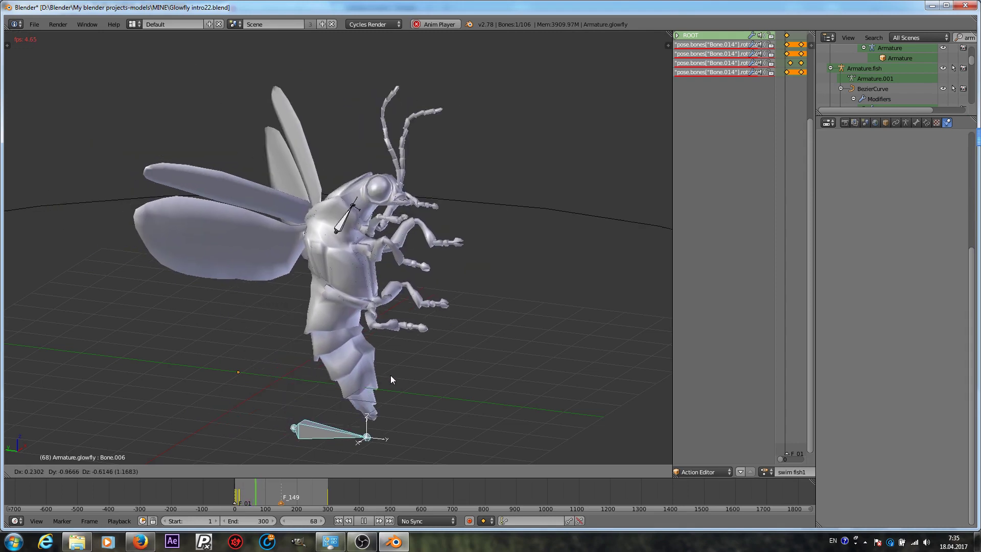
click(382, 341)
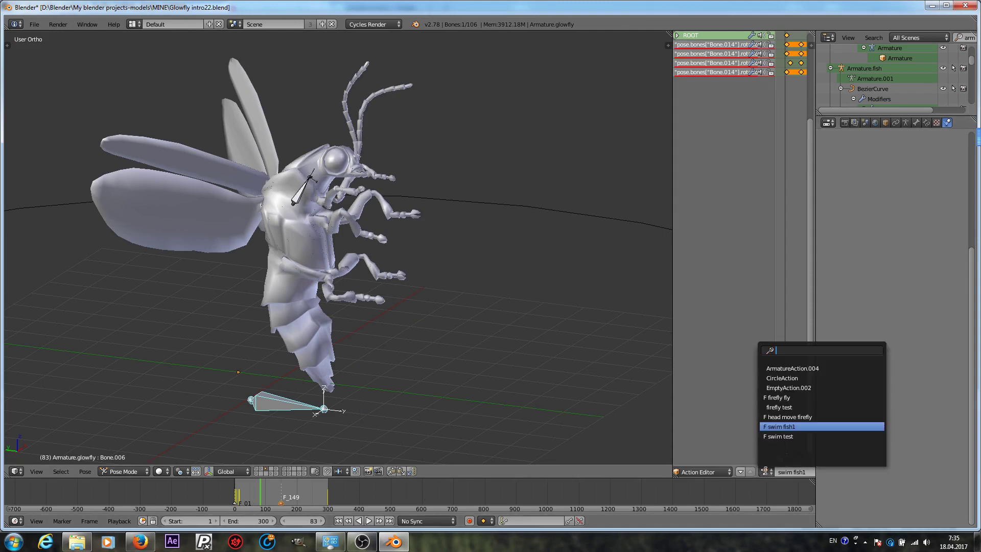
click(798, 397)
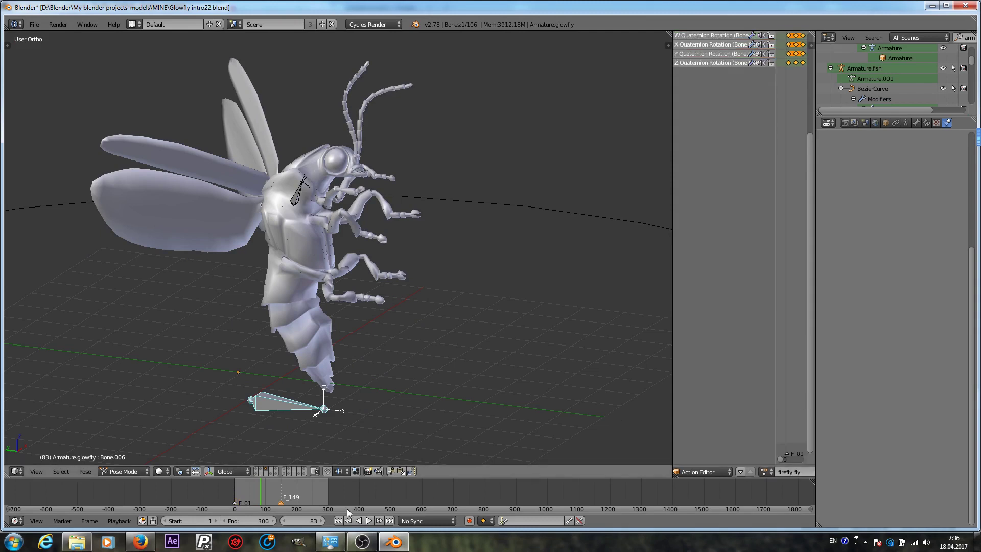
click(369, 521)
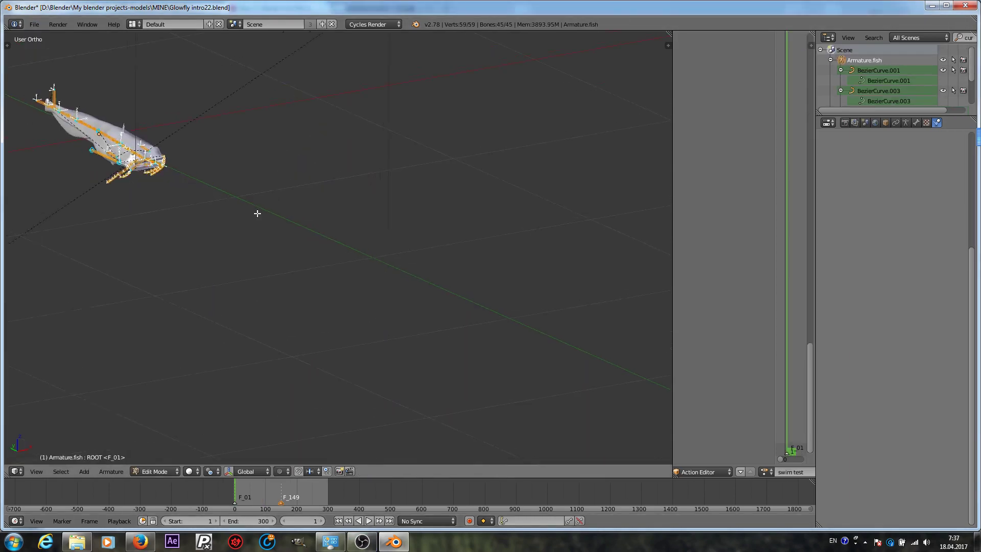
- In the fish armature's Edit Mode, select the left whisker bones and delete them
key(KP_Decimal)
scroll(257, 214, up, 5)
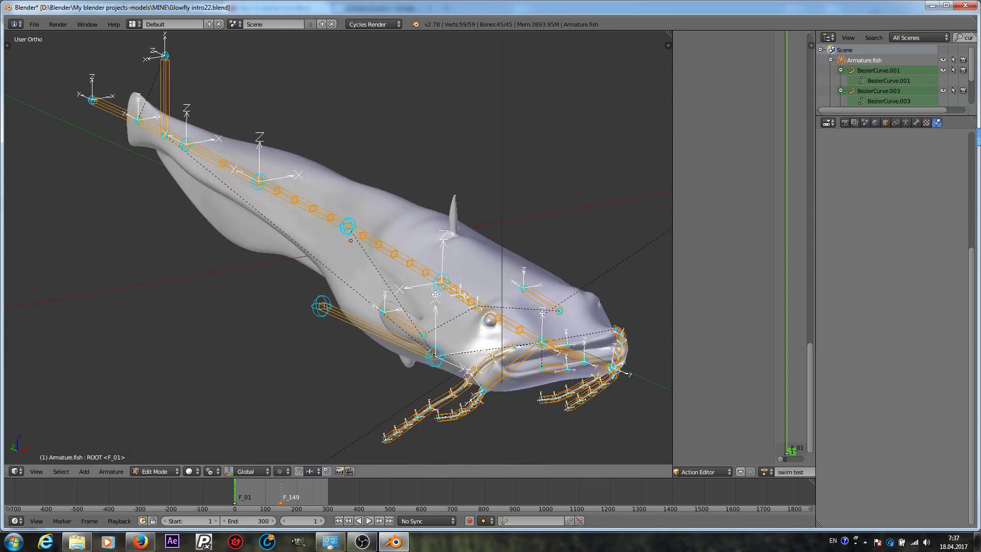
middle_drag(257, 214, 367, 215)
scroll(296, 266, up, 3)
right_click(288, 264)
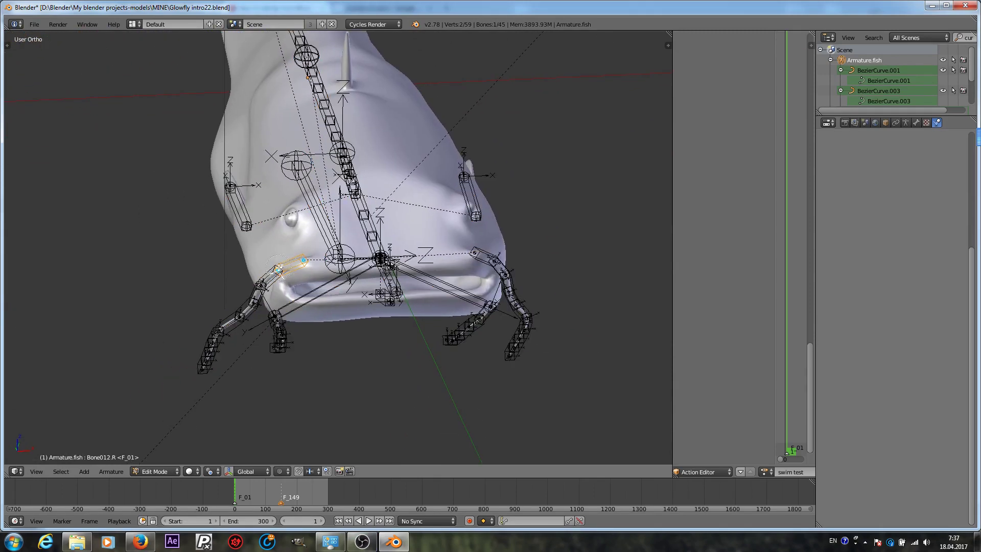
mouse_move(233, 297)
mouse_down()
mouse_move(220, 312)
mouse_move(253, 289)
mouse_move(217, 328)
mouse_move(200, 375)
mouse_up()
key(x)
click(200, 374)
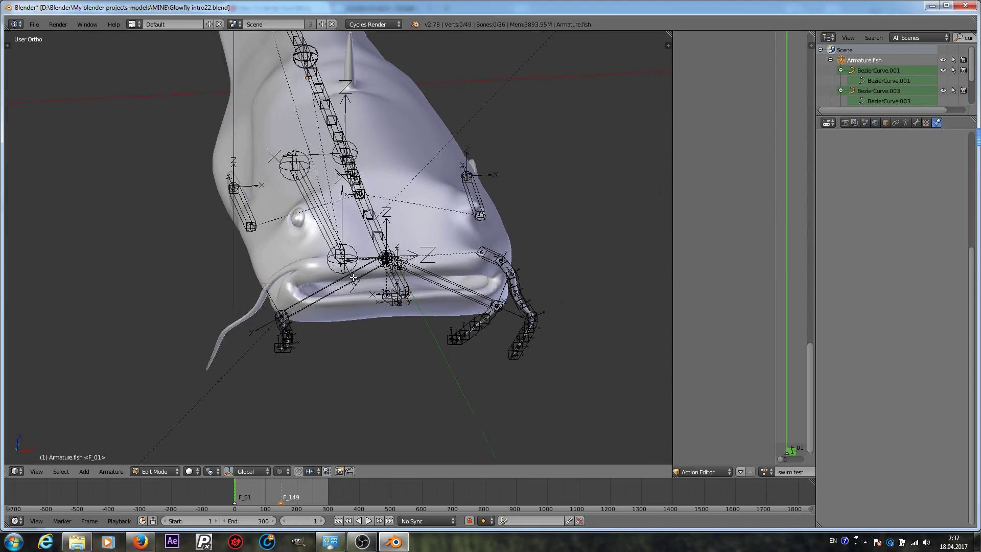
- From a left orthographic view, select all remaining fish bones and hide them
middle_drag(200, 373, 409, 269)
key(q)
click(336, 262)
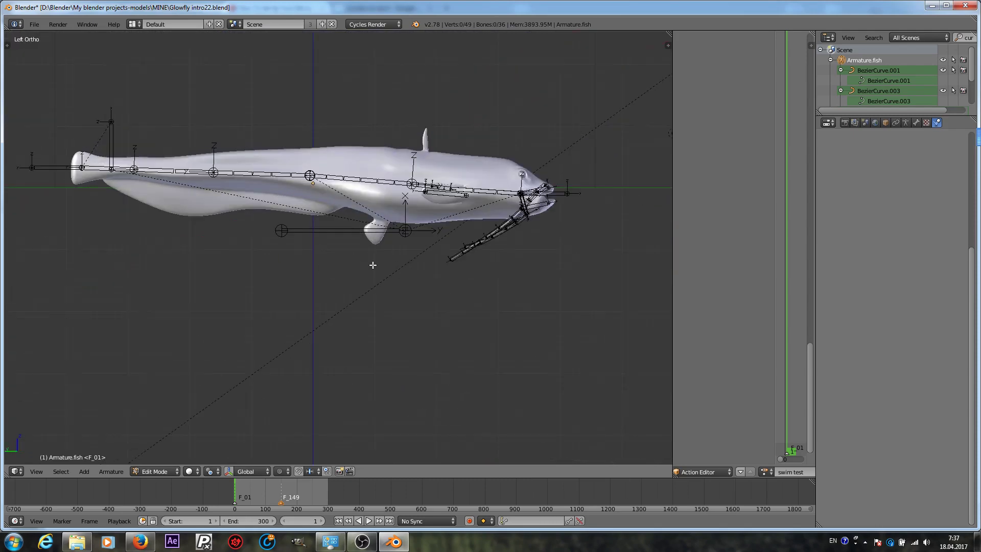
shift+middle_drag(336, 262, 345, 191)
scroll(312, 263, up, 4)
scroll(254, 271, down, 3)
scroll(266, 263, up, 4)
key(q)
click(403, 189)
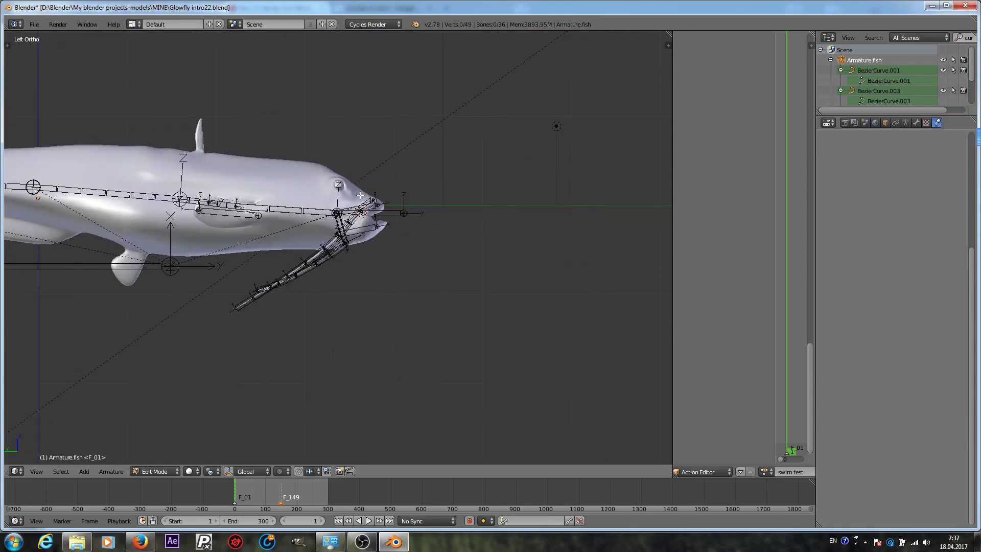
scroll(362, 195, up, 4)
scroll(439, 212, down, 2)
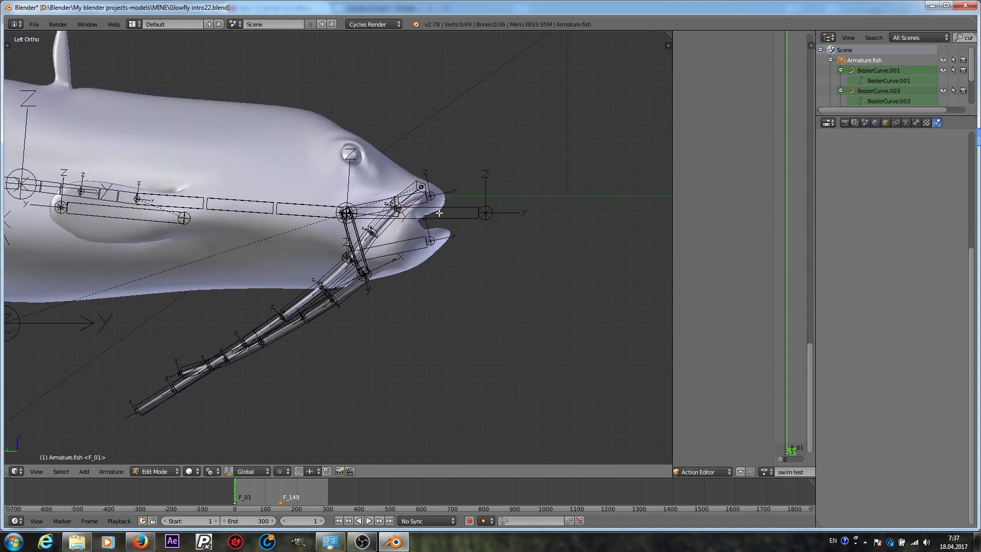
scroll(432, 213, down, 3)
key(a)
scroll(449, 215, up, 1)
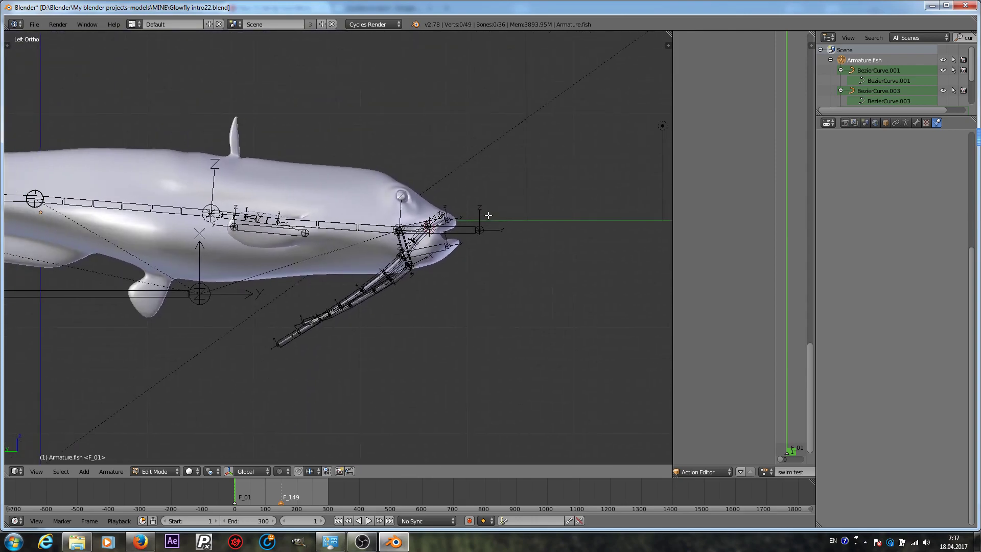
key(h)
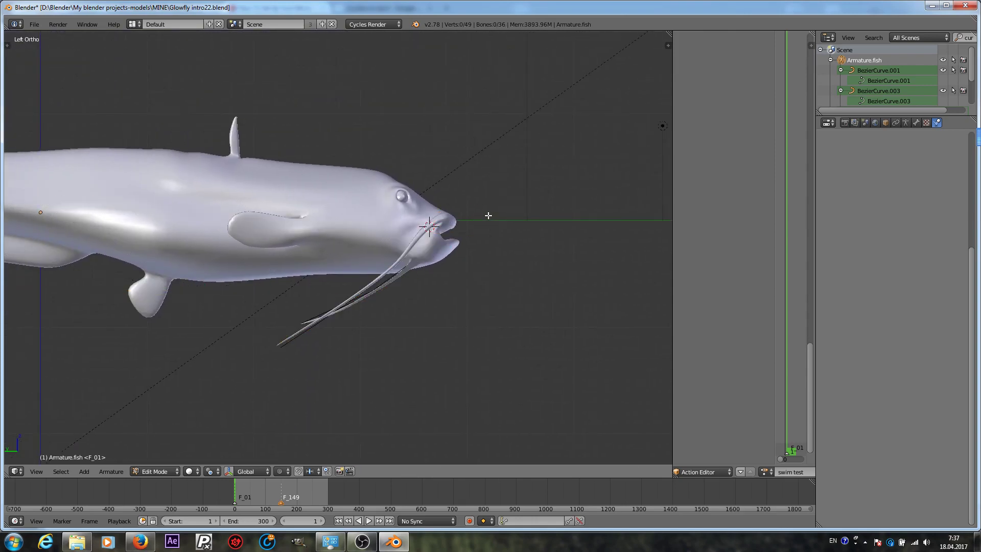
- Add a new bone at the 3D cursor and set the armature display to Octahedral
scroll(488, 215, up, 1)
scroll(488, 215, down, 3)
key(shift+a)
scroll(488, 215, down, 1)
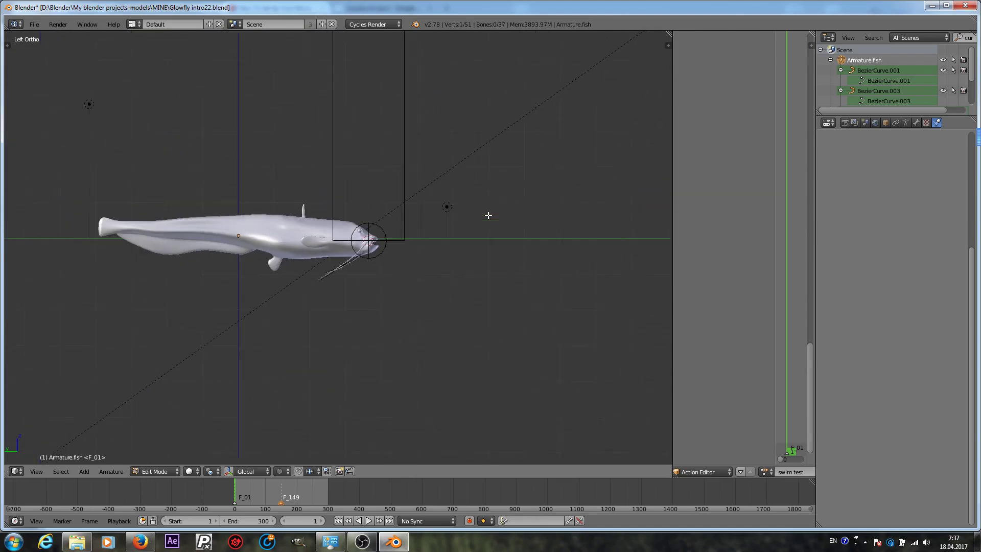
scroll(351, 163, down, 4)
right_click(358, 149)
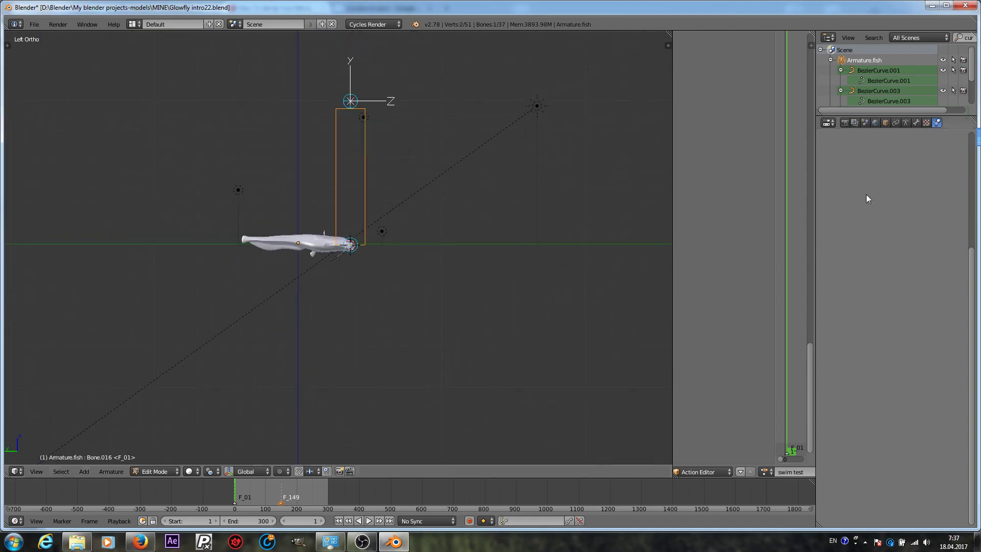
click(907, 122)
click(834, 277)
scroll(412, 139, up, 4)
shift+scroll(411, 139, up, 5)
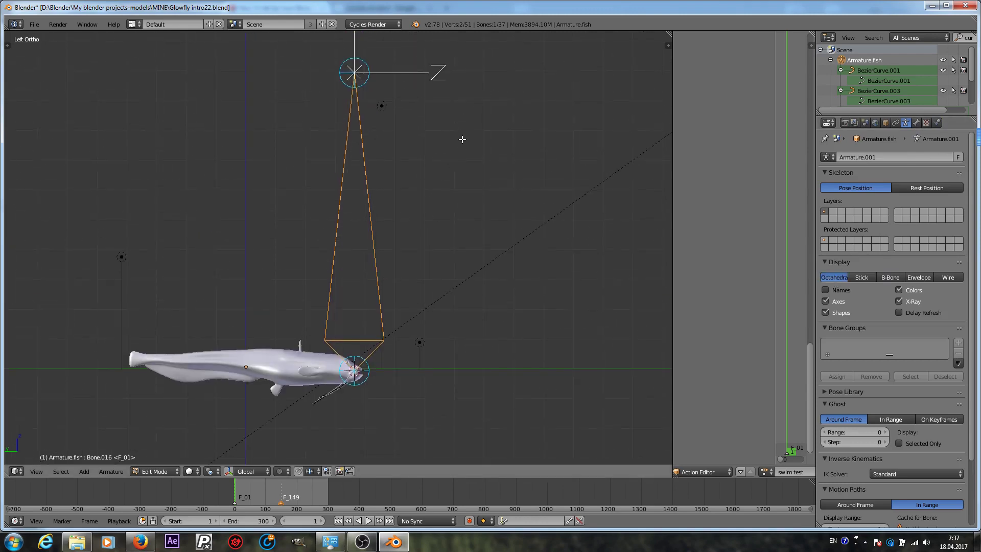
- Scale the new bone down in two passes to a small size at the mouth
right_click(370, 78)
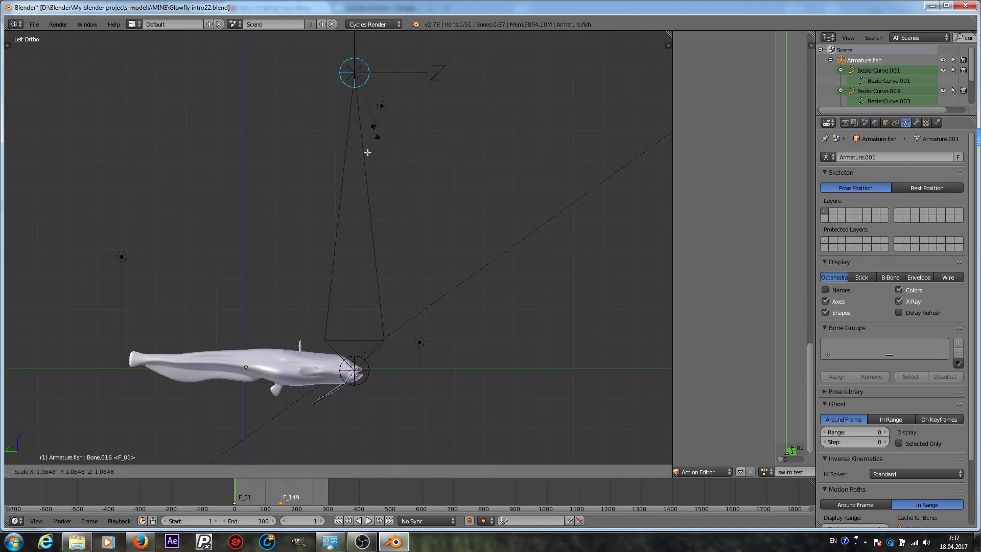
scroll(394, 103, down, 4)
scroll(345, 141, up, 2)
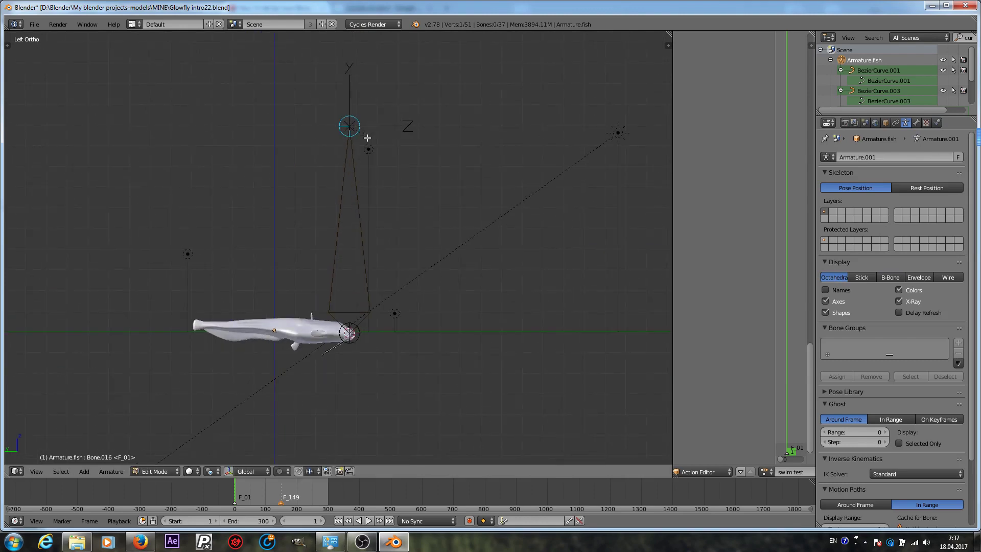
right_click(356, 211)
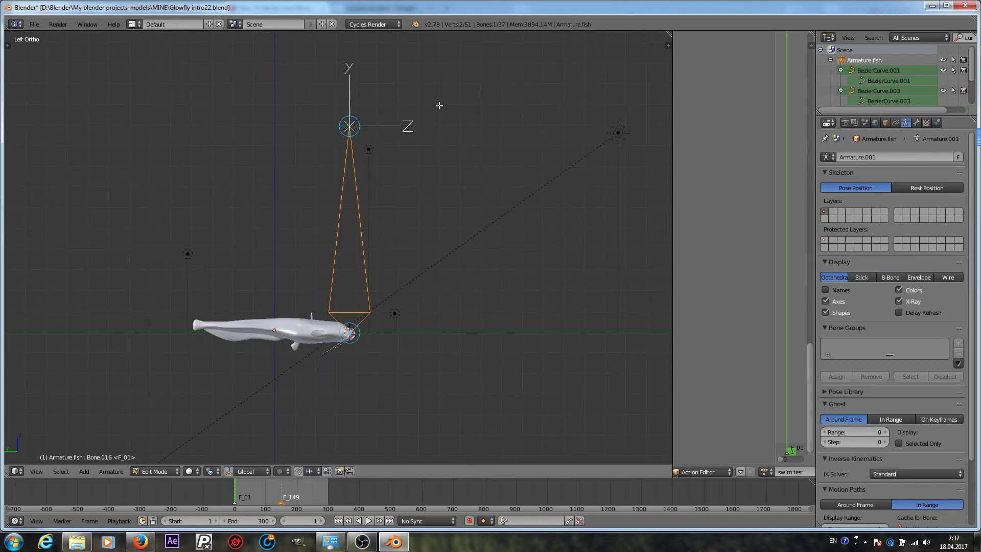
key(s)
scroll(383, 214, up, 6)
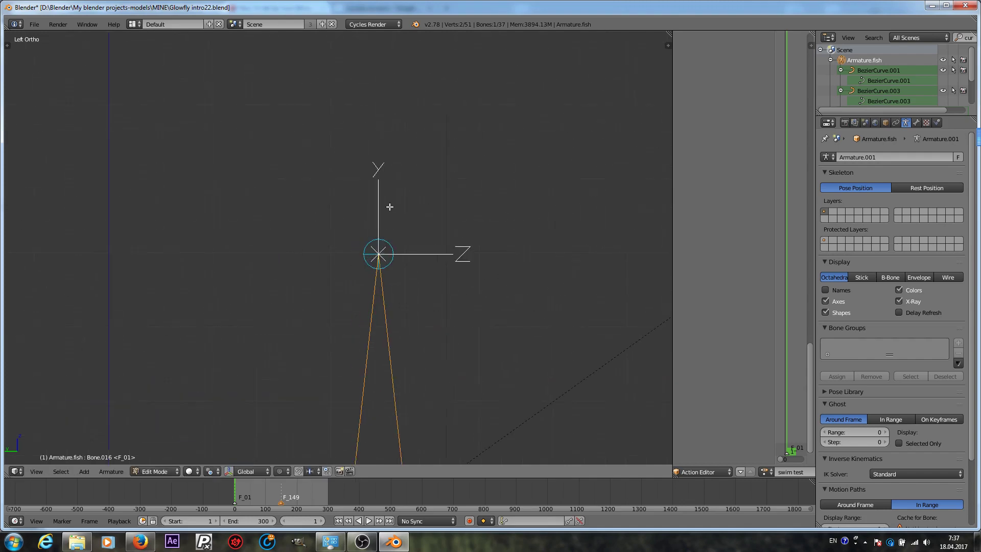
scroll(434, 102, down, 4)
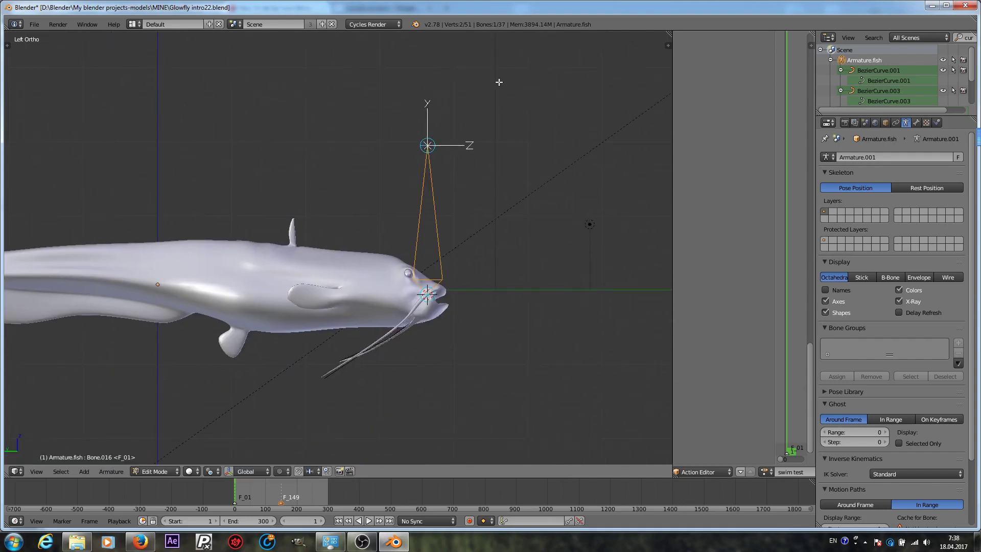
click(459, 139)
scroll(445, 233, up, 4)
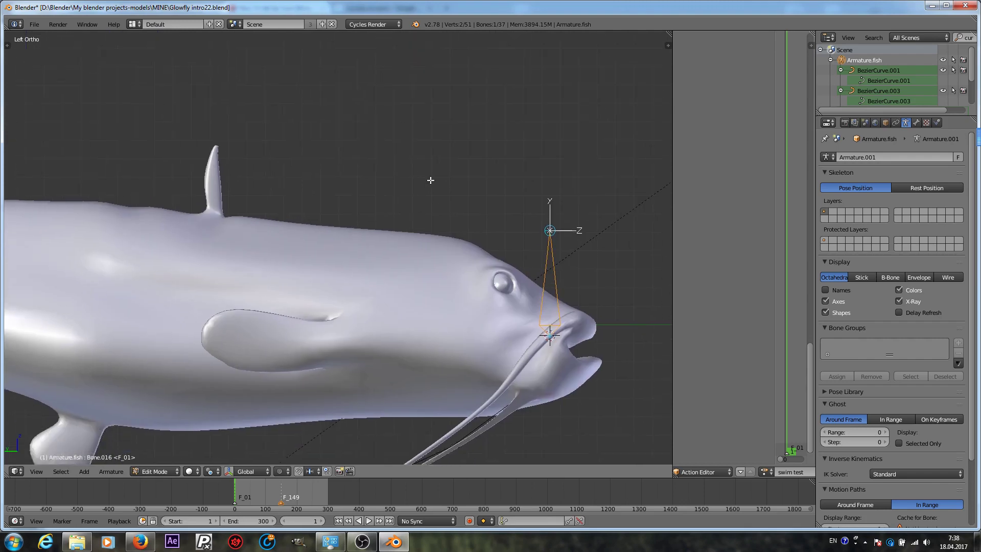
key(s)
click(481, 159)
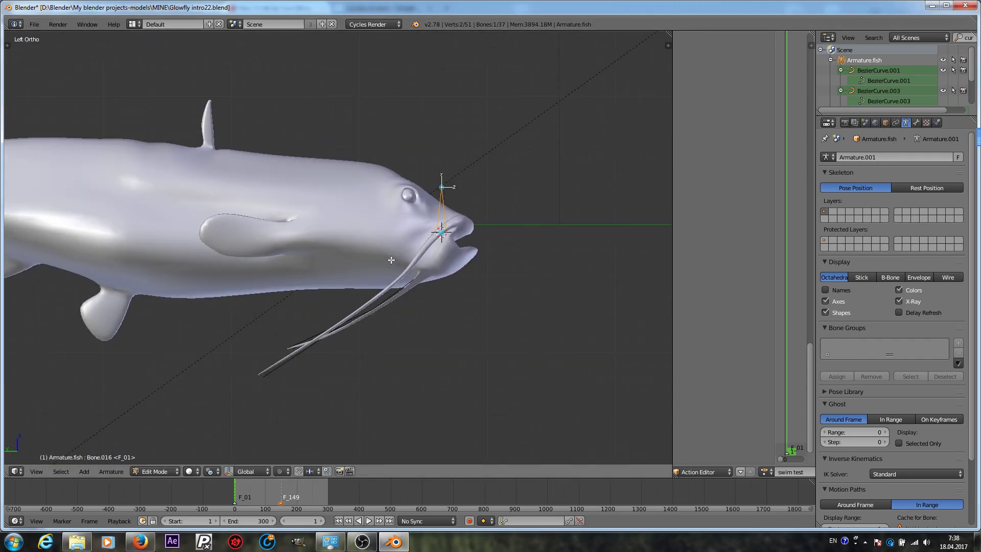
scroll(466, 171, up, 2)
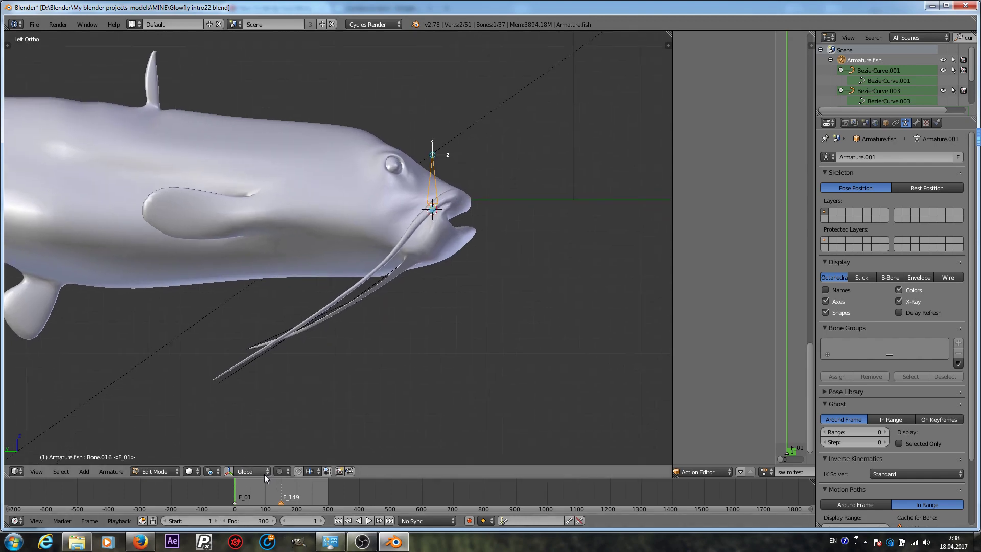
- Set snapping to Face with Median target and drag the new bone's tail onto the whisker
click(309, 471)
click(335, 424)
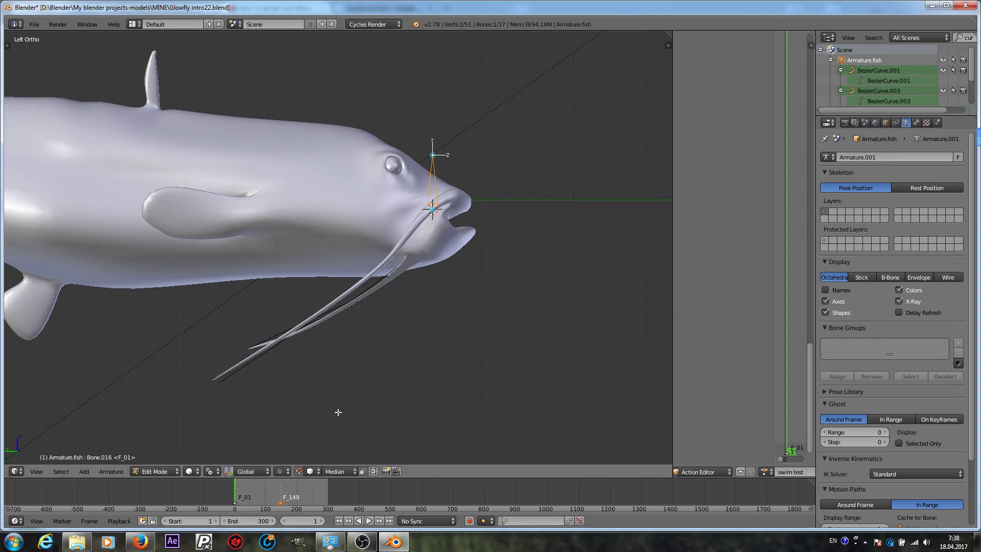
click(335, 471)
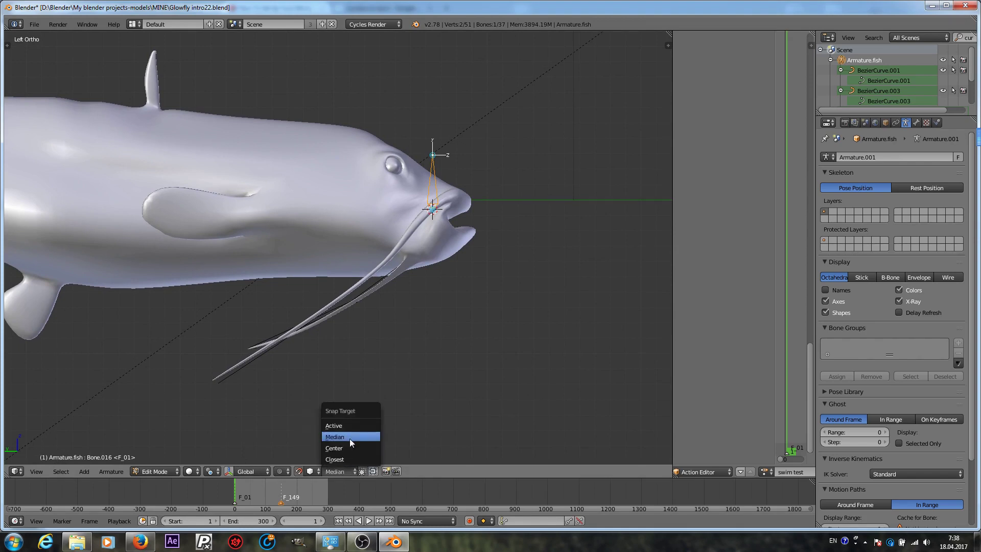
click(349, 438)
scroll(479, 162, up, 1)
shift+middle_drag(479, 162, 495, 147)
click(468, 121)
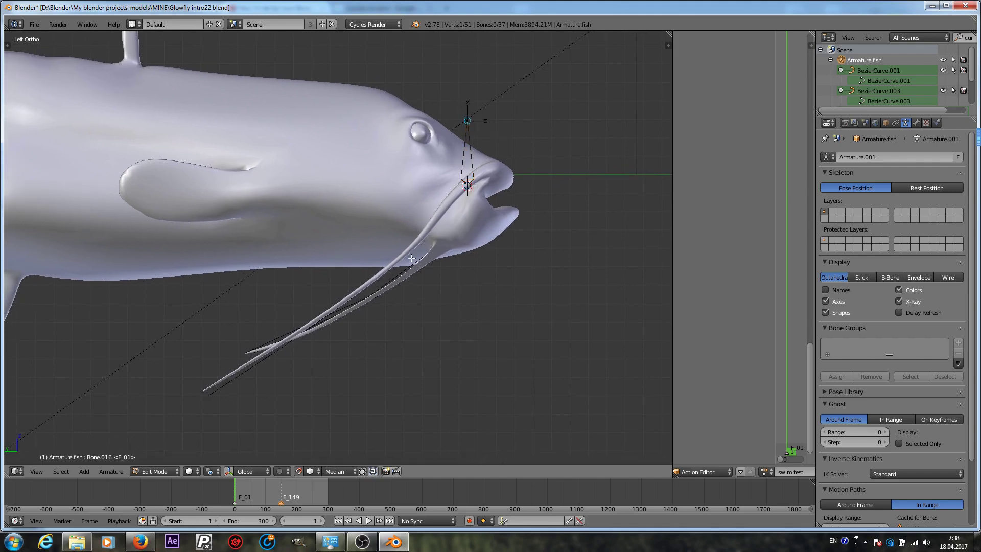
drag(467, 120, 418, 238)
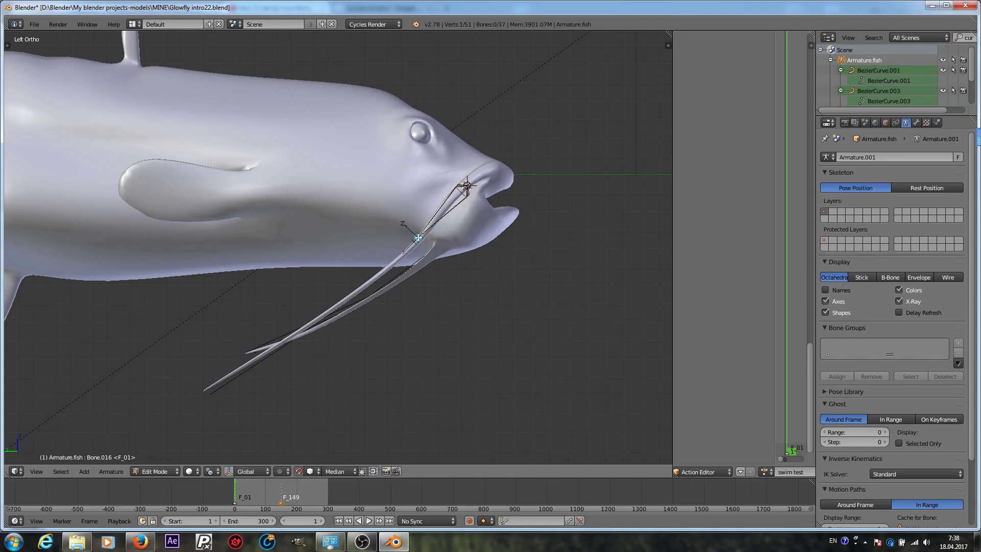
- Extrude a chain of bones down the whisker to its tip
key(e)
click(373, 280)
key(e)
click(311, 323)
key(g)
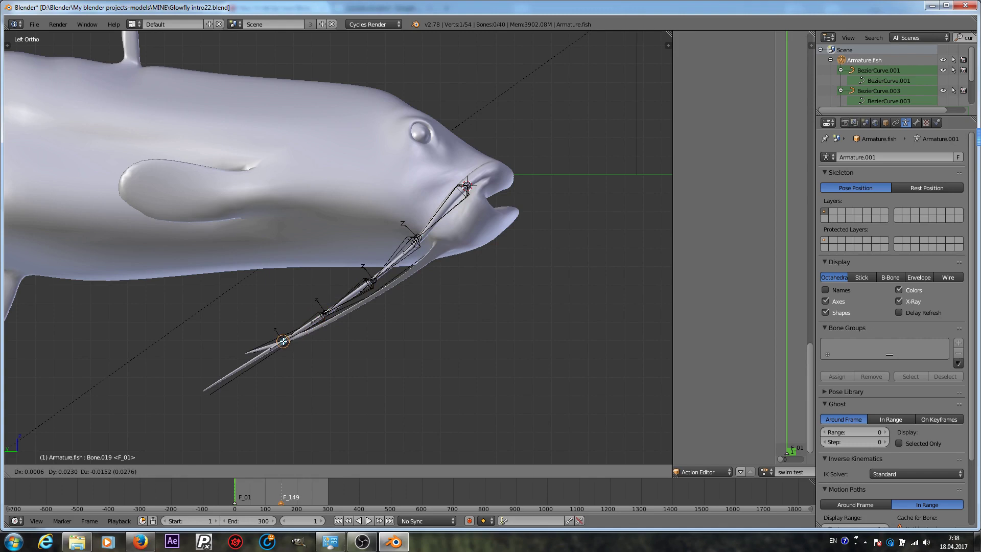
click(283, 341)
key(e)
click(244, 366)
key(e)
click(203, 392)
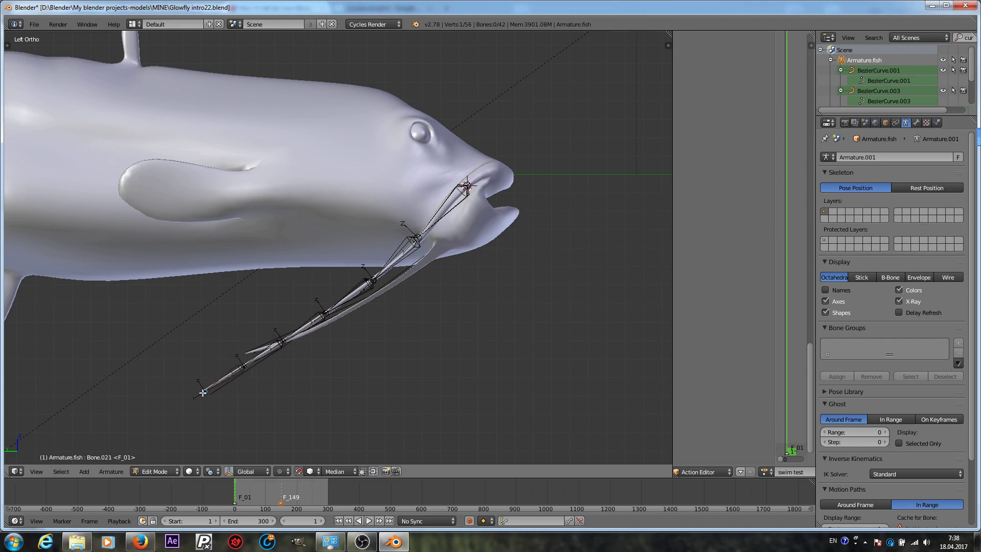
middle_drag(352, 312, 458, 281)
middle_drag(481, 244, 452, 235)
- Subdivide the first whisker bone by the mouth into two bones
right_click(450, 235)
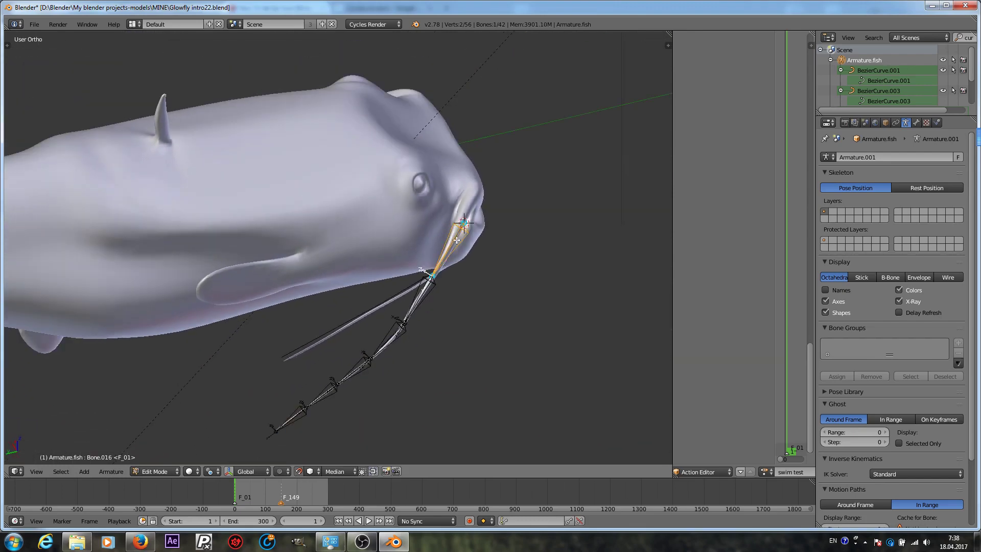
key(w)
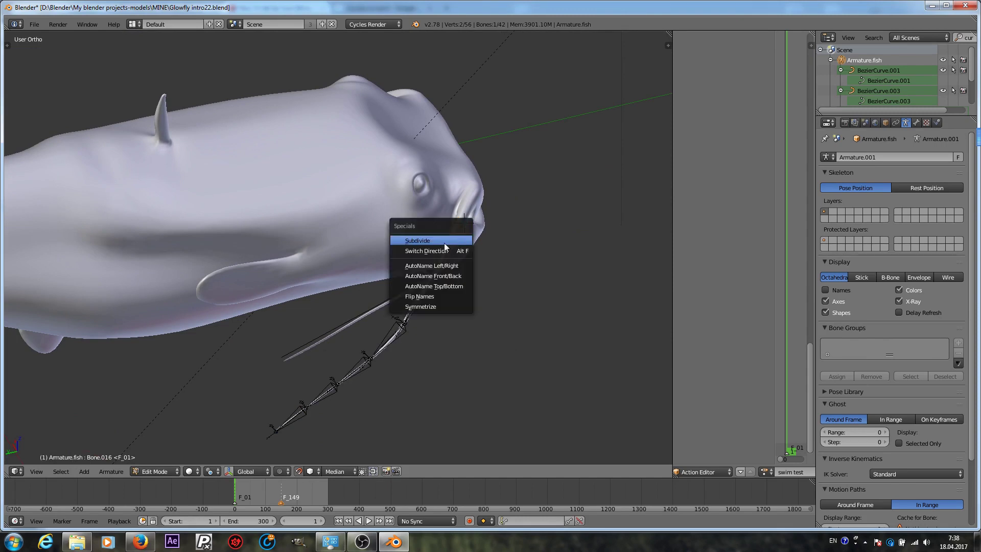
click(443, 243)
middle_drag(443, 243, 460, 236)
right_click(395, 276)
scroll(407, 284, up, 2)
right_click(420, 293)
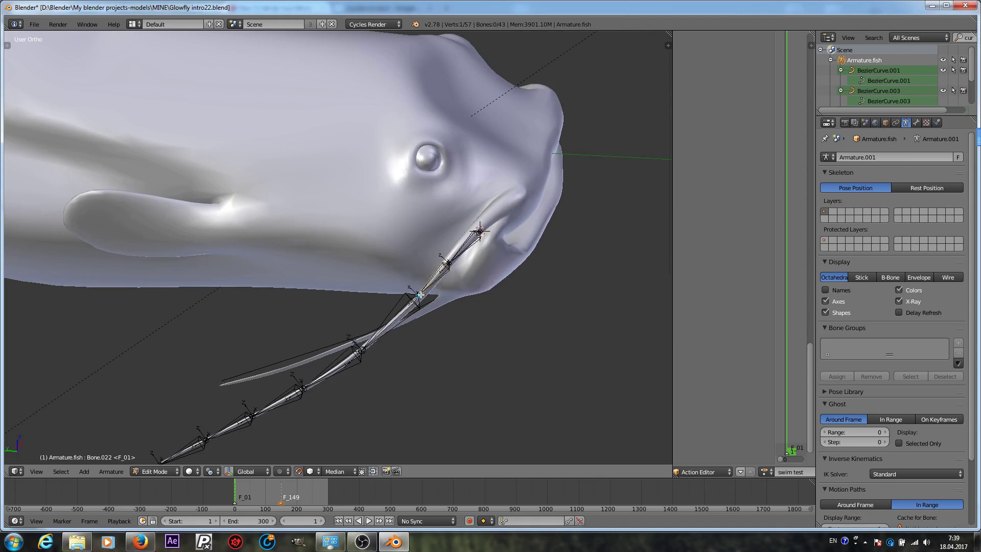
- In a flat left view, select only whisker bone Bone.016 at the mouth corner
key(q)
click(478, 228)
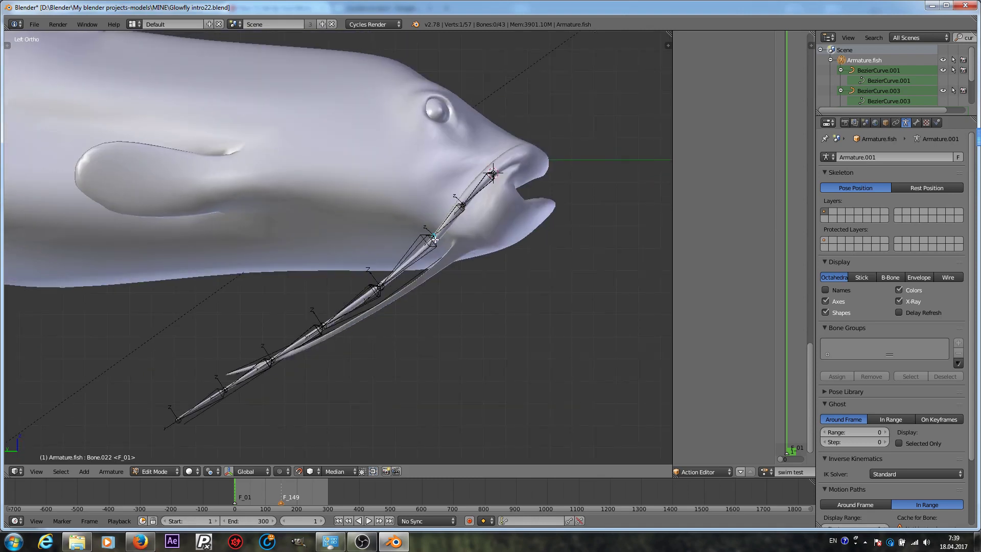
mouse_move(454, 242)
middle_down()
mouse_move(512, 263)
mouse_move(449, 243)
middle_up()
scroll(449, 243, down, 2)
key(q)
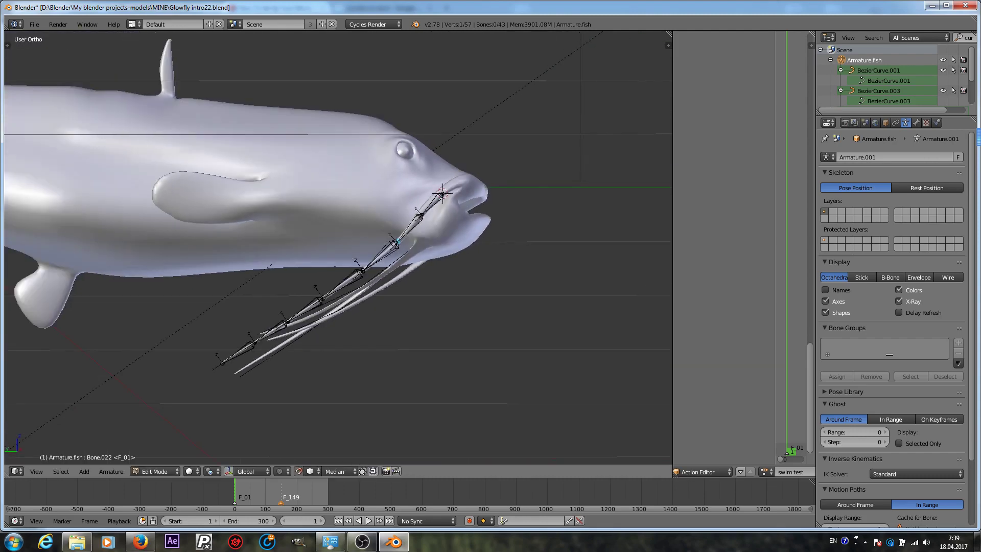
click(390, 239)
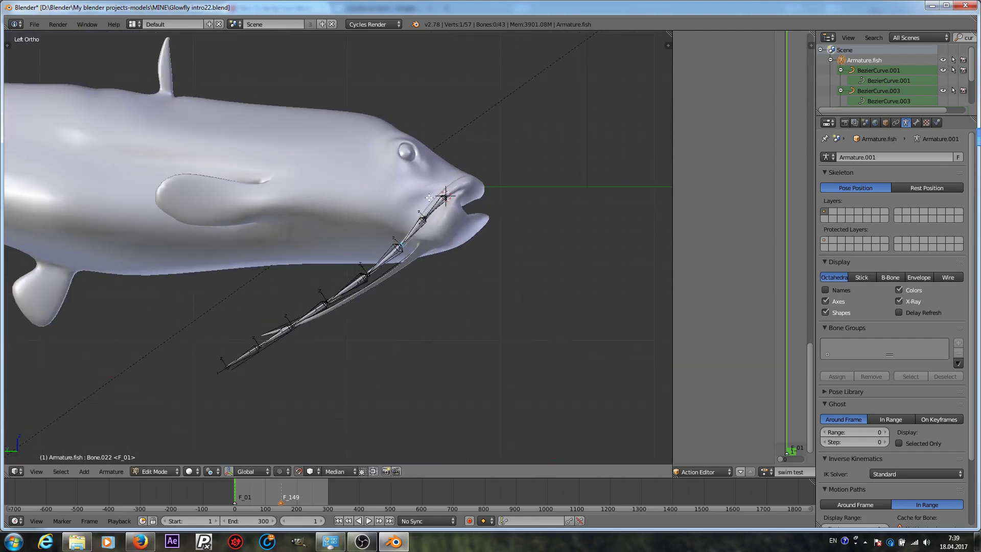
right_click(438, 205)
middle_drag(437, 206, 360, 268)
key(ctrl+l)
scroll(405, 235, up, 2)
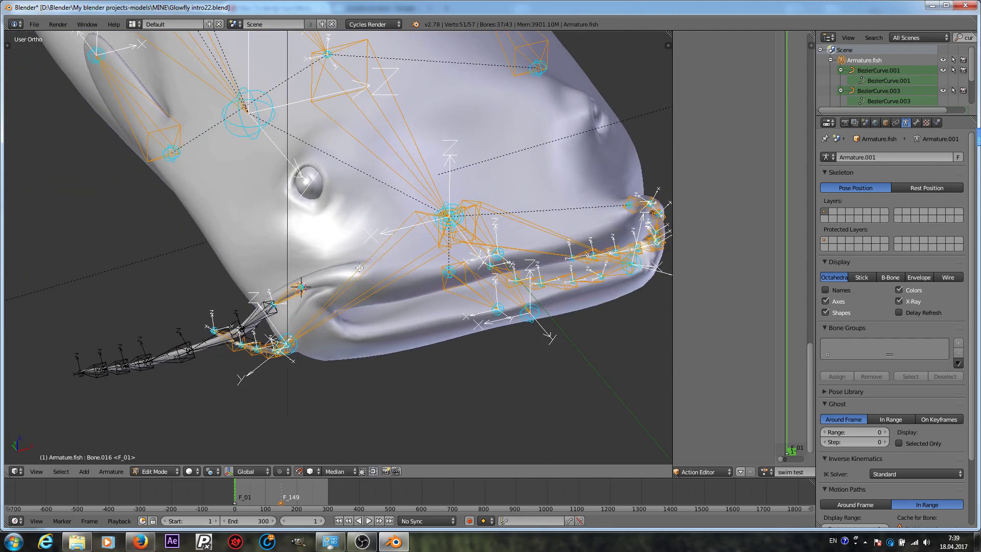
right_click(301, 287)
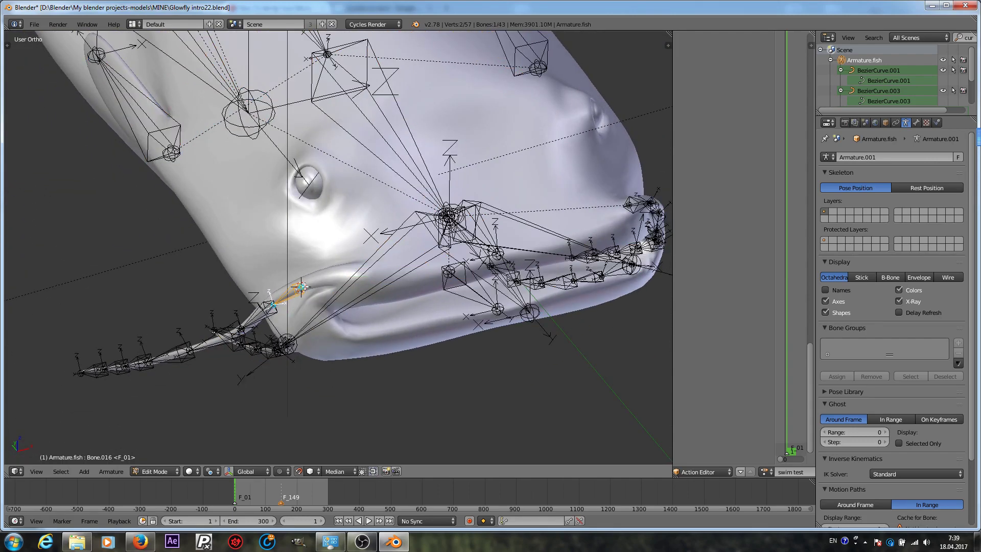
- Parent it to Bone.003 above the mouth with Keep Offset
shift+right_click(374, 127)
key(ctrl+p)
click(375, 127)
middle_drag(375, 126, 330, 215)
- Switch the armature back to Object Mode and orbit to a close side view of the fish head
scroll(330, 215, down, 3)
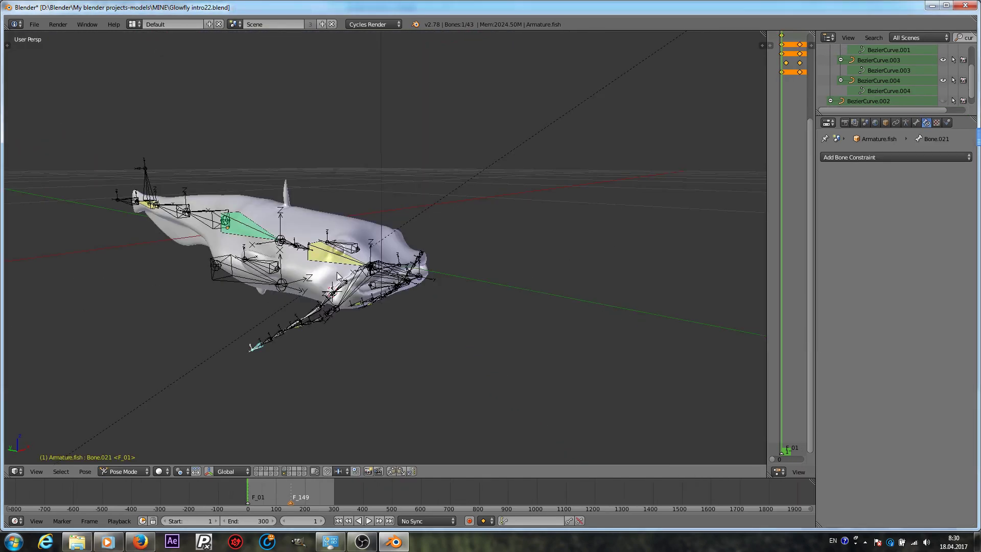
middle_drag(385, 241, 408, 239)
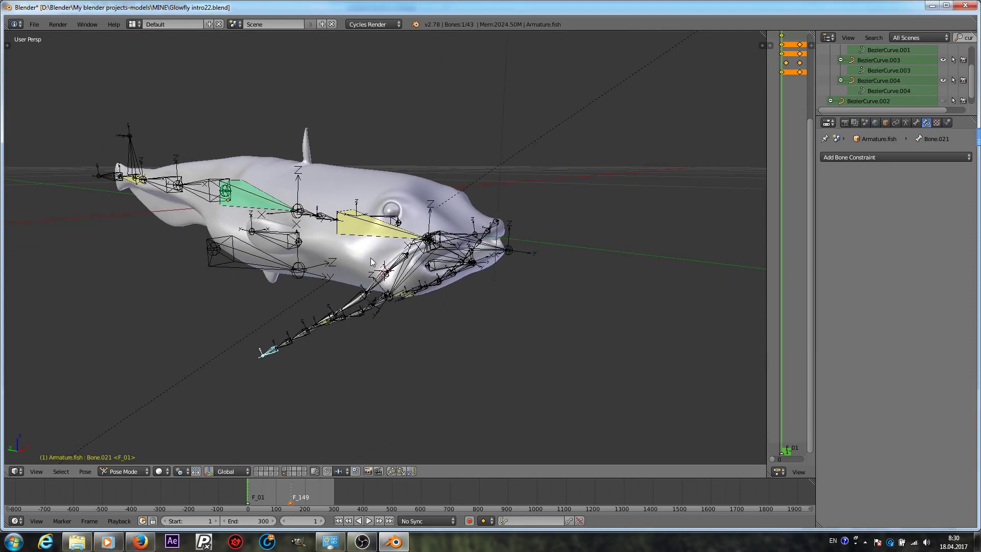
scroll(394, 276, up, 3)
middle_drag(419, 276, 303, 359)
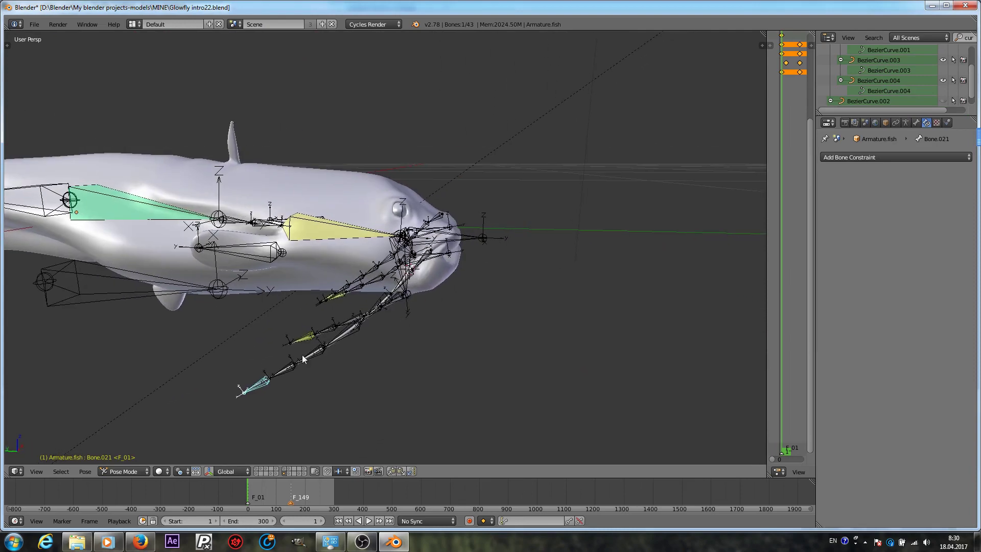
click(137, 470)
click(137, 458)
scroll(410, 316, up, 2)
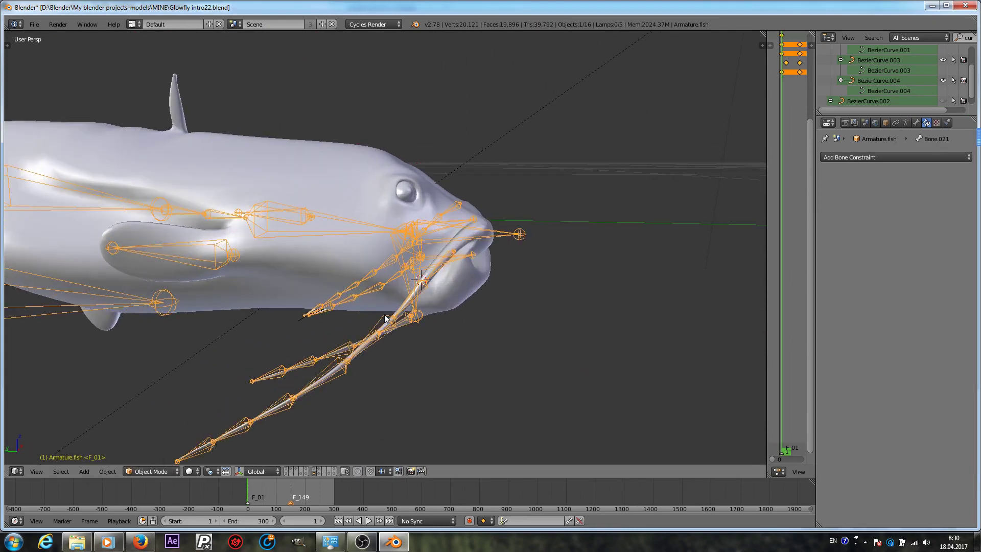
middle_drag(410, 315, 457, 296)
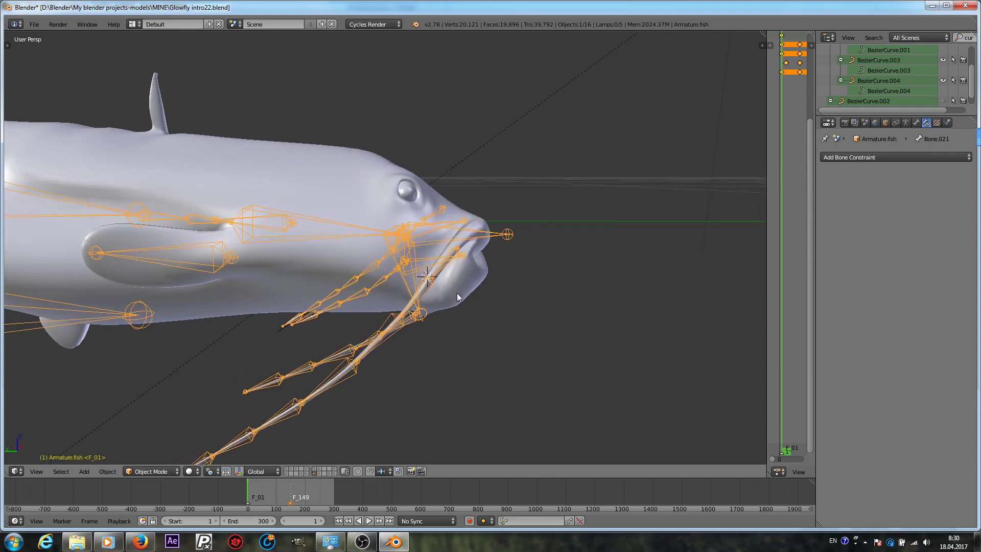
click(431, 279)
middle_drag(438, 283, 512, 299)
- Put the fish armature in Edit Mode and snap the 3D cursor to a whisker joint
right_click(523, 259)
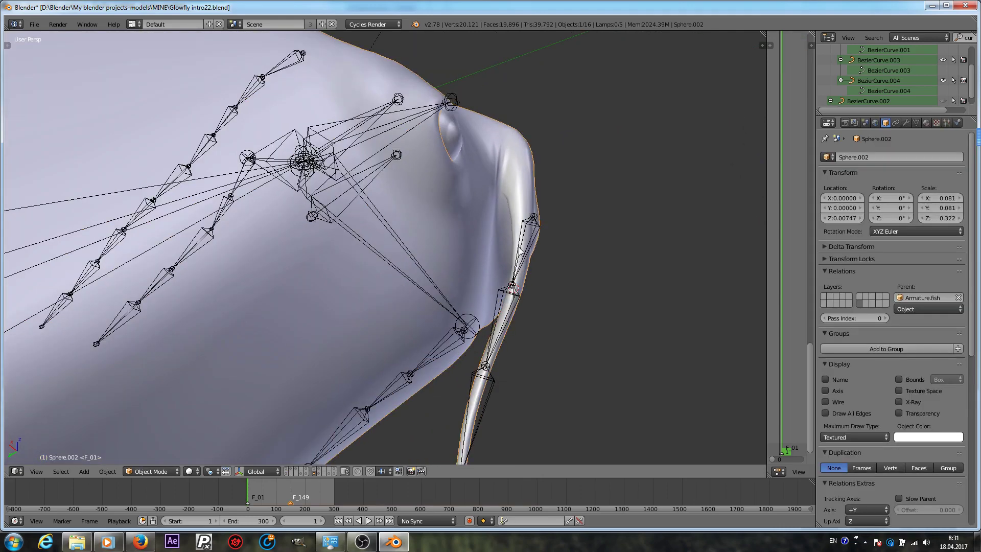
right_click(520, 250)
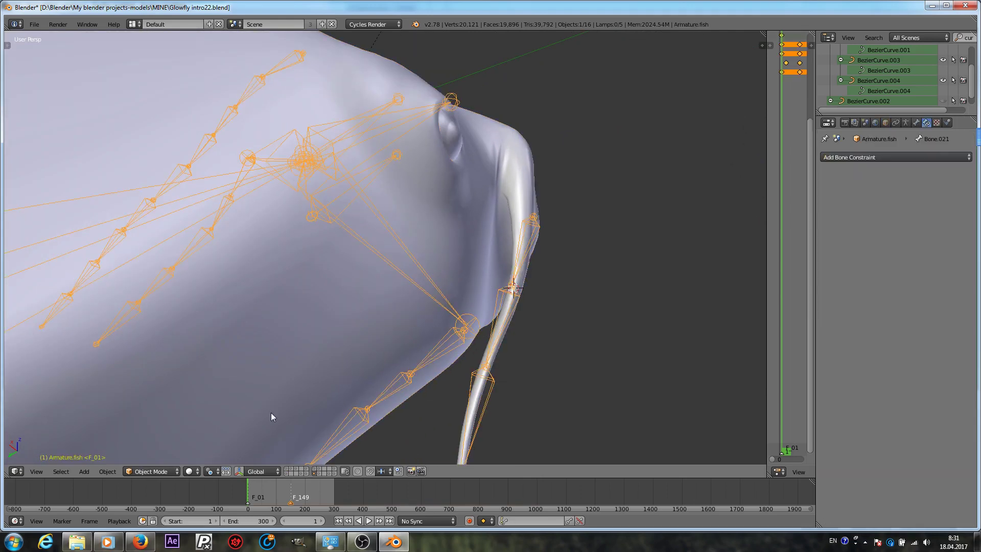
click(155, 466)
click(161, 447)
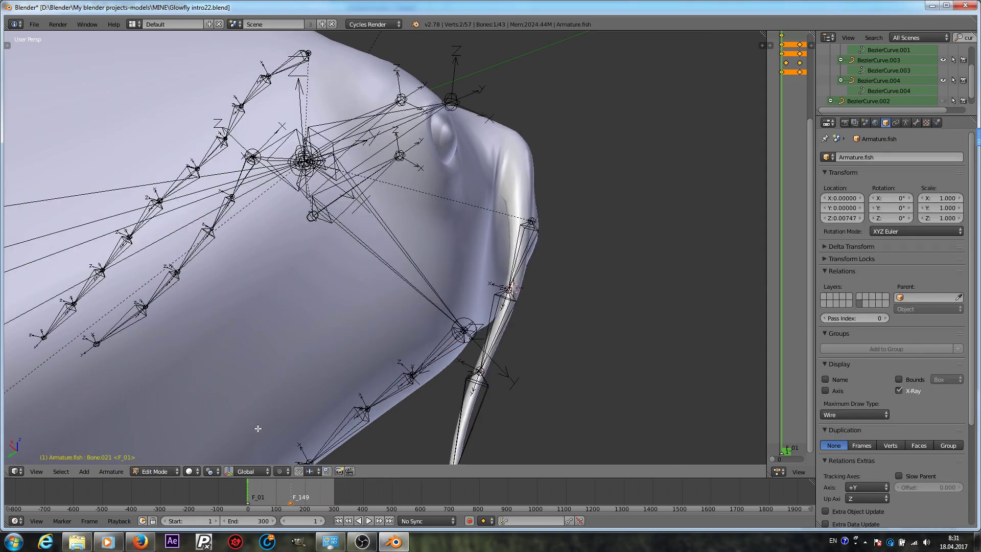
right_click(480, 371)
key(shift+s)
click(453, 404)
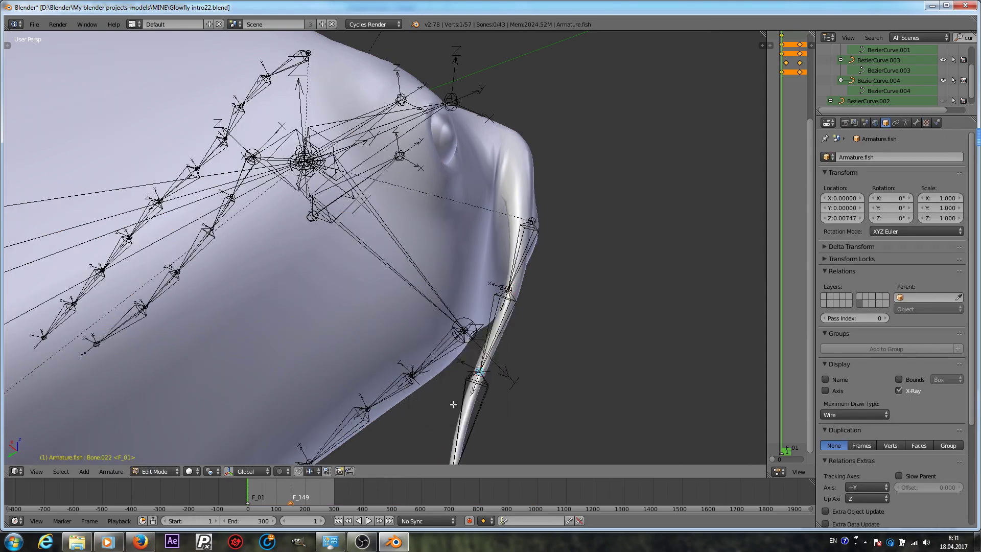
- Return the armature to Object Mode and bring up the Add menu of curve types
click(156, 471)
click(167, 460)
middle_drag(191, 443, 464, 345)
key(shift+a)
- Add a Bezier curve at the cursor, scale it to 0.153, then rotate and place it beside the whisker
mouse_move(466, 348)
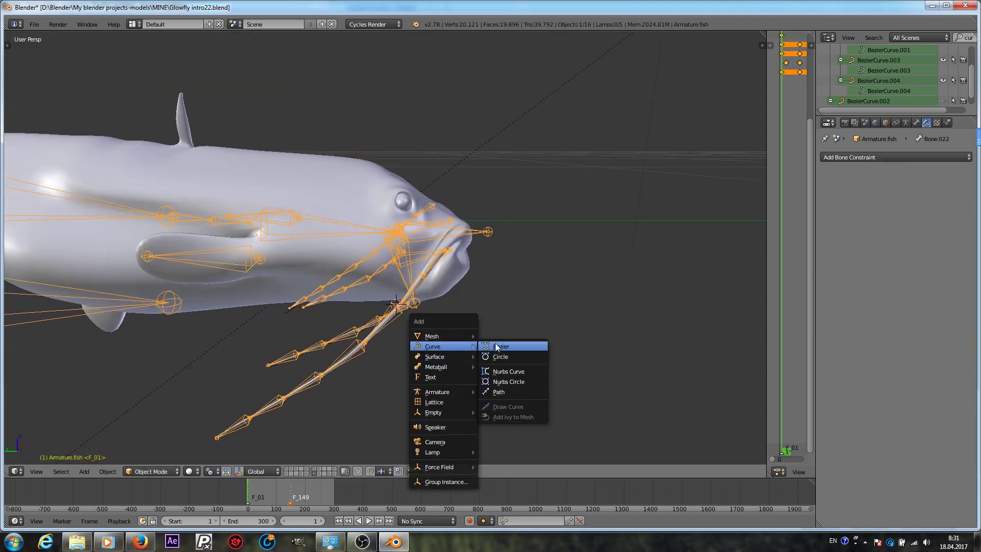
click(497, 347)
scroll(474, 274, down, 8)
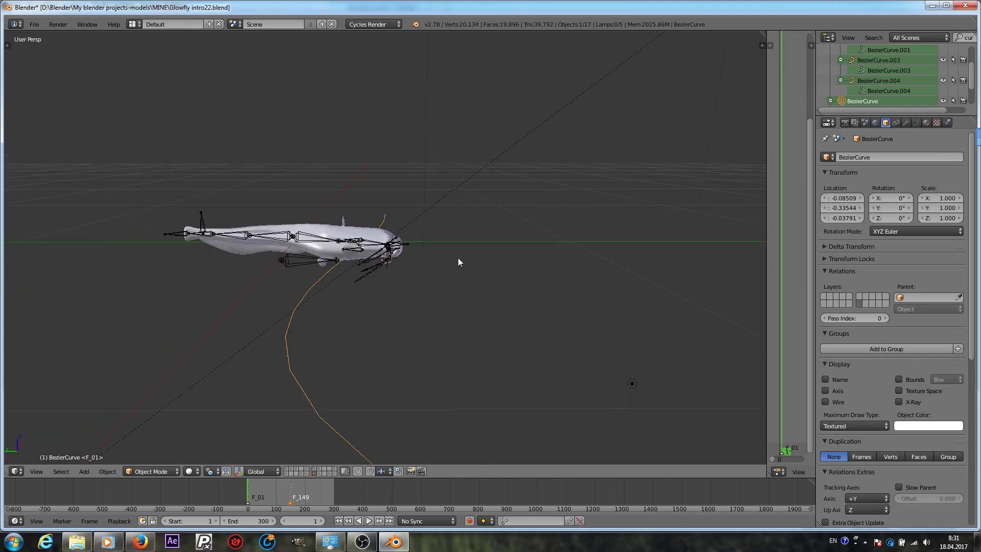
middle_drag(460, 263, 554, 401)
key(s)
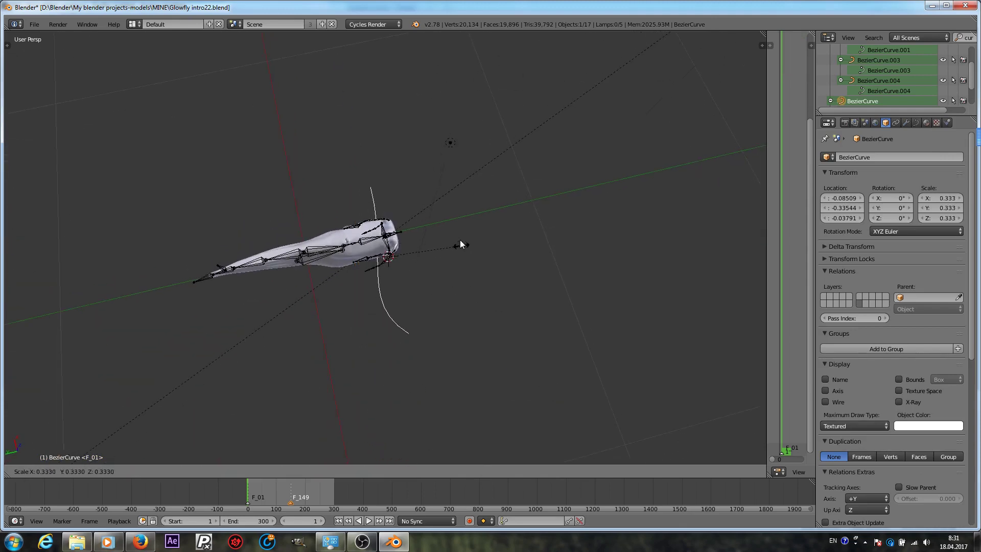
click(413, 233)
scroll(425, 269, up, 5)
key(r)
click(509, 313)
key(g)
click(508, 366)
- In curve Edit Mode, snap one end point of the Bezier curve onto the 3D cursor
click(164, 471)
click(148, 449)
scroll(540, 211, up, 2)
scroll(540, 211, up, 2)
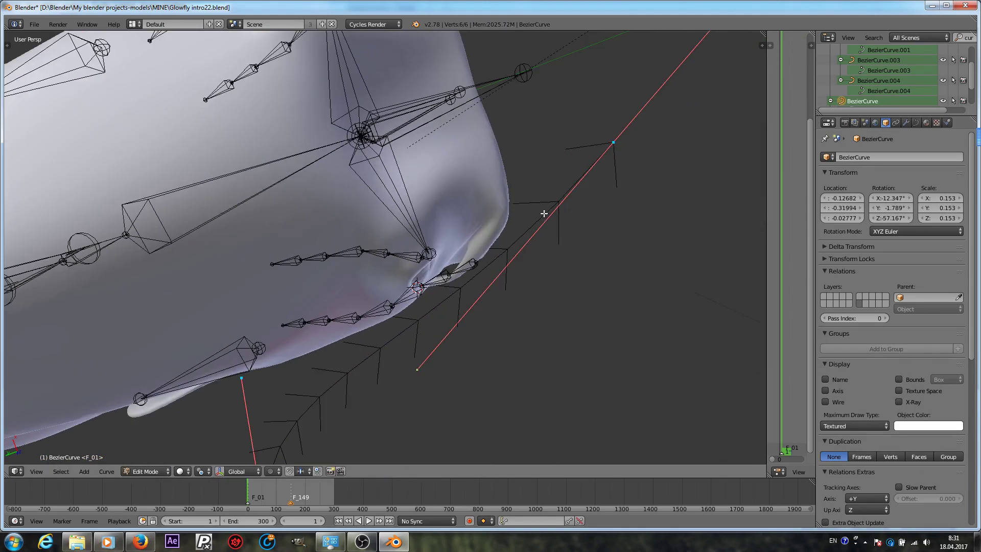
right_click(572, 194)
scroll(562, 190, down, 2)
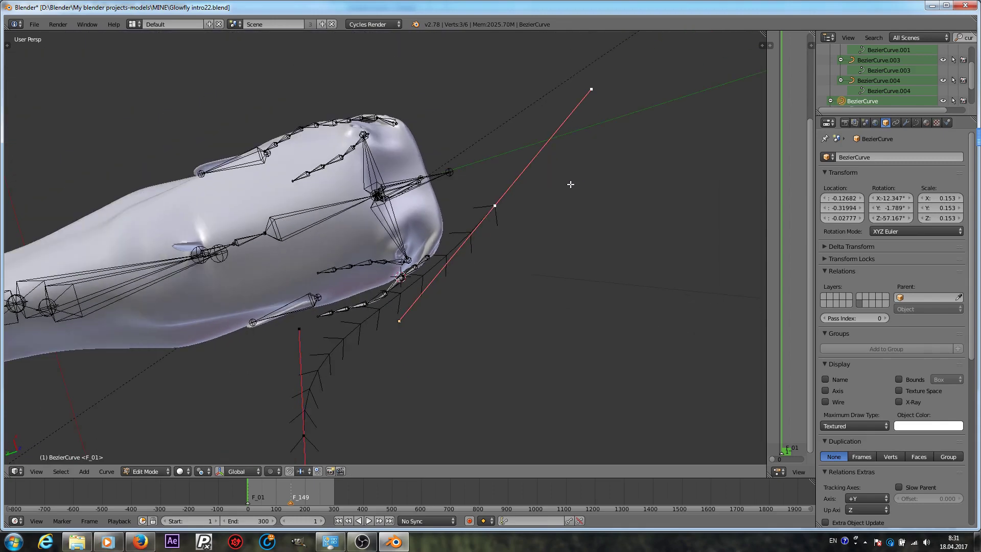
key(shift+s)
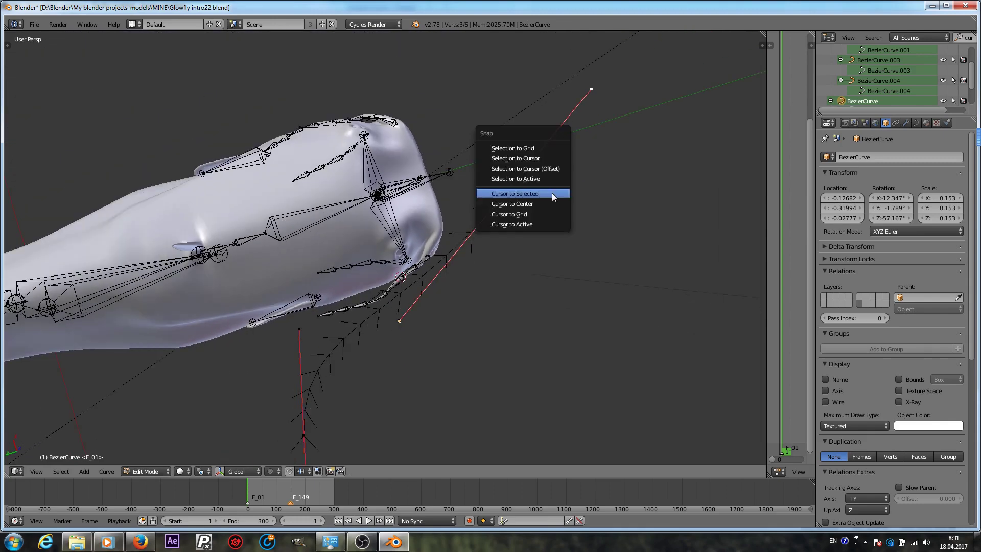
click(520, 157)
scroll(521, 157, up, 2)
shift+middle_drag(490, 214, 481, 153)
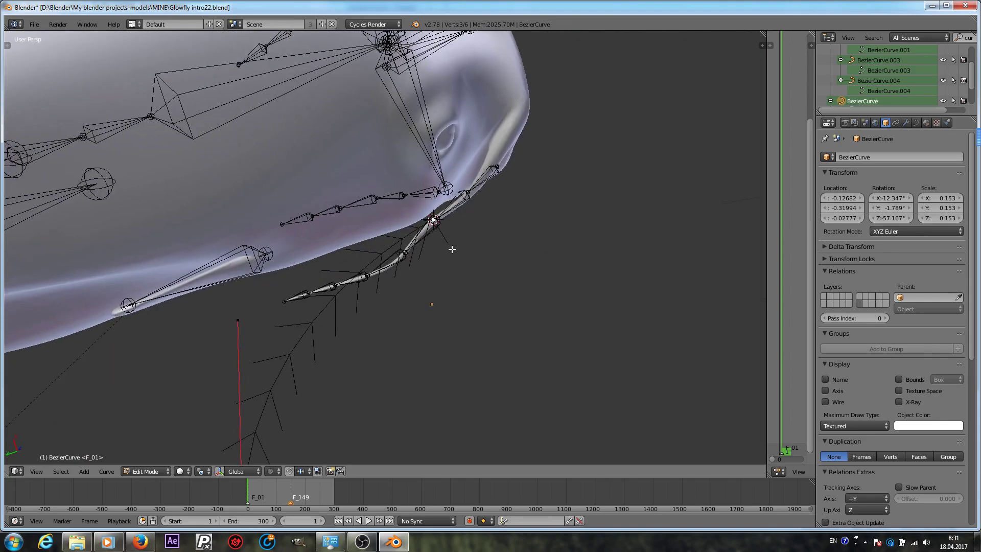
shift+middle_drag(449, 257, 453, 192)
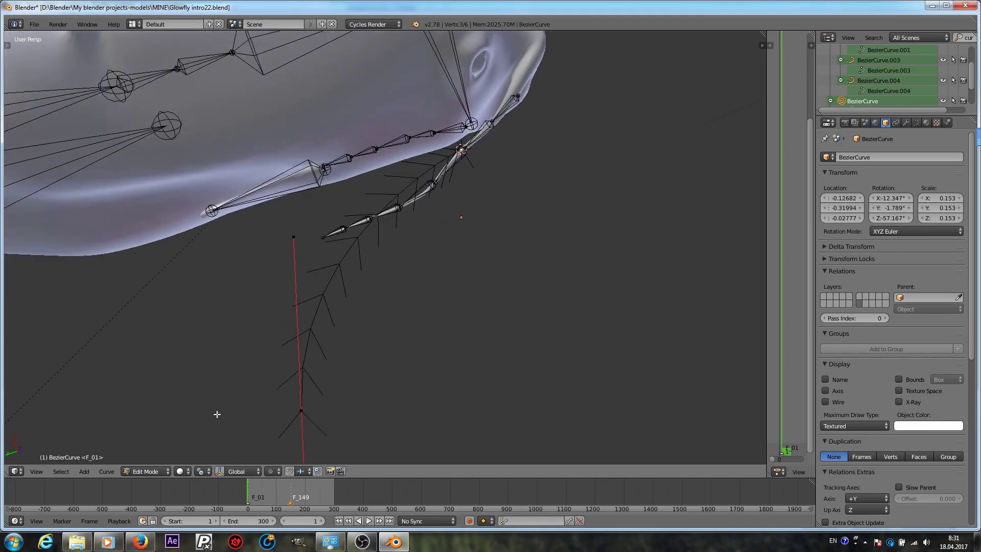
click(136, 475)
- In the armature's Edit Mode, move the 3D cursor to the whisker's tip joint
click(149, 458)
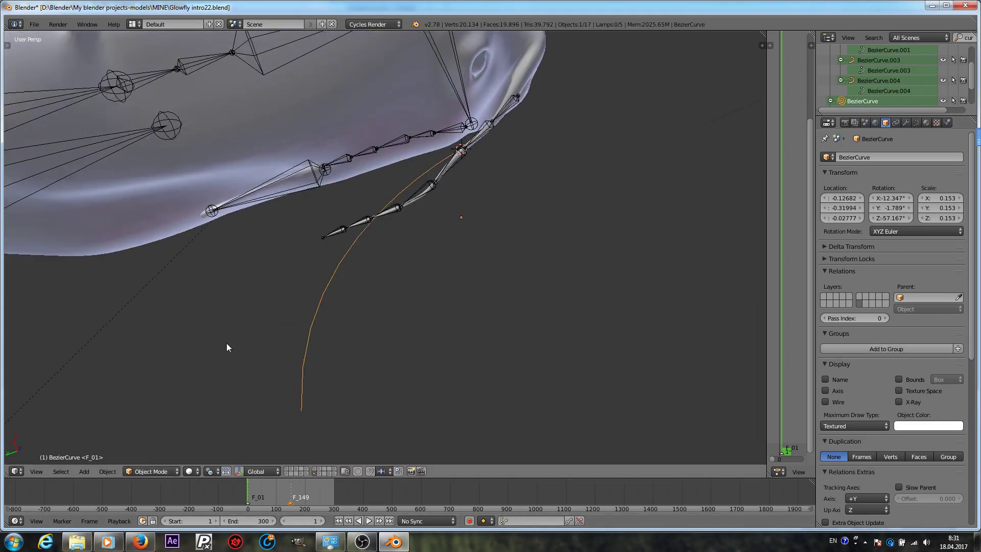
right_click(332, 229)
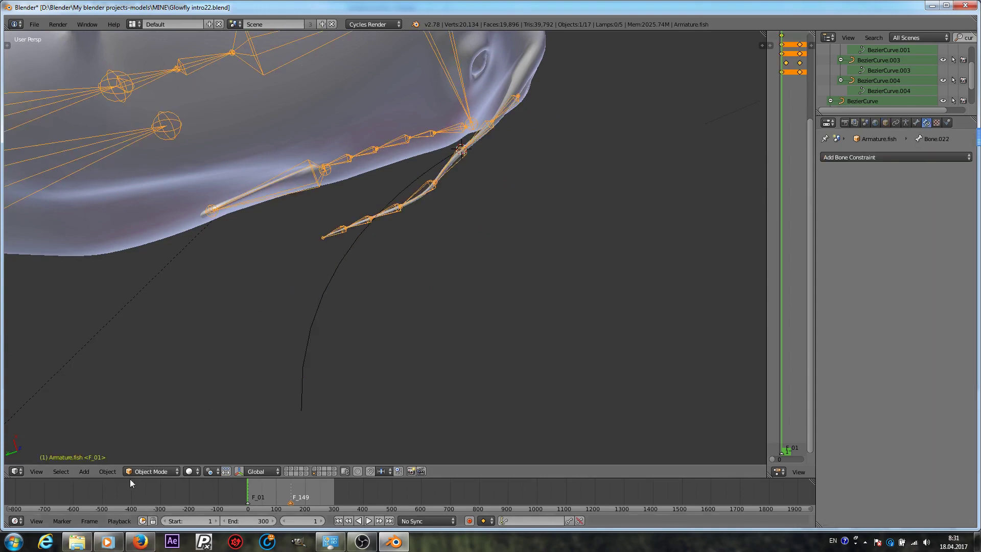
click(146, 471)
click(151, 446)
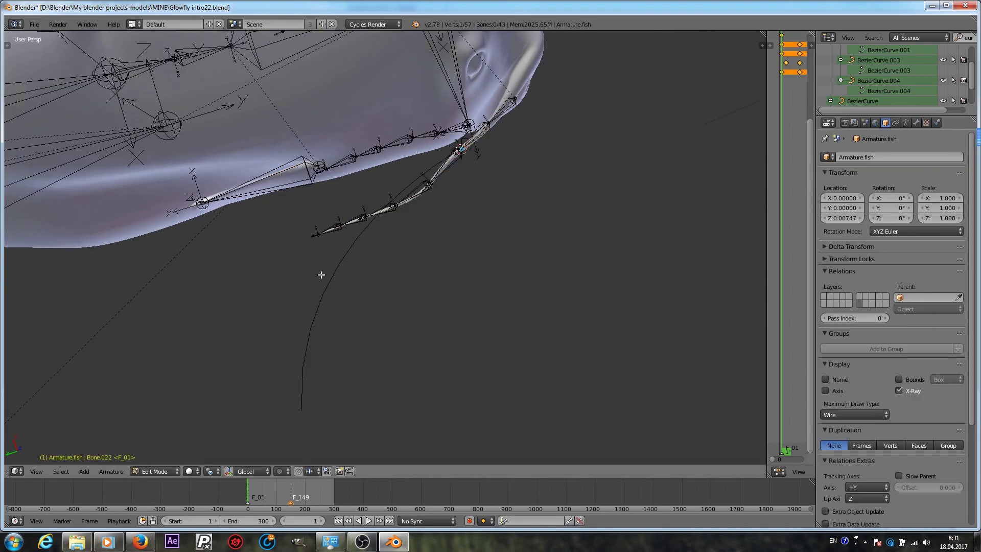
scroll(322, 238, up, 2)
key(shift+s)
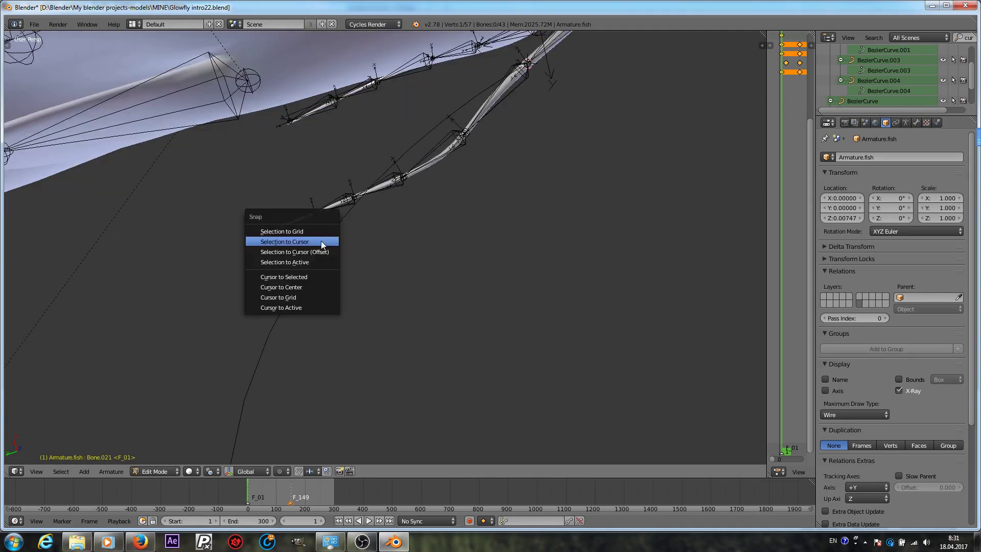
click(293, 280)
- Select all points of the Bezier curve and snap them onto the 3D cursor
click(154, 471)
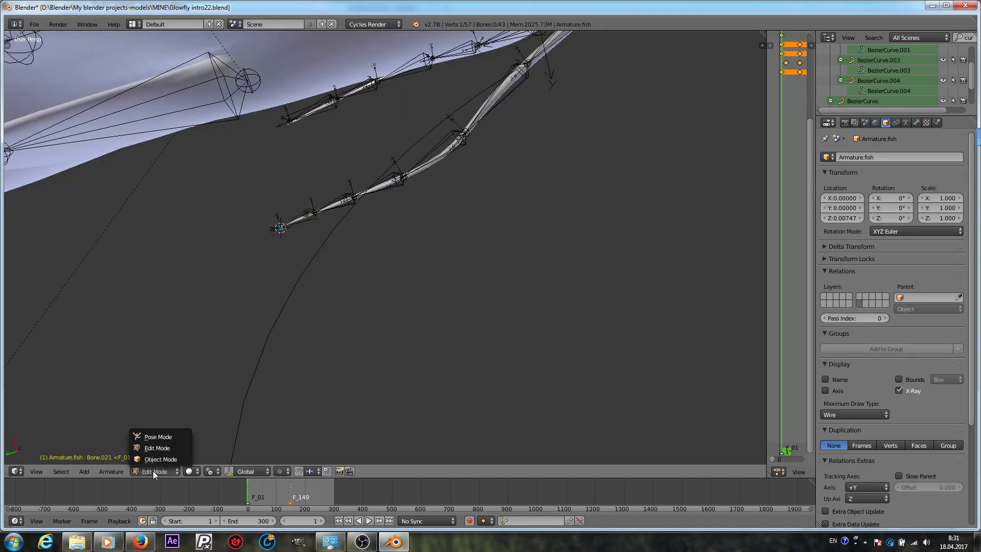
click(161, 459)
right_click(271, 321)
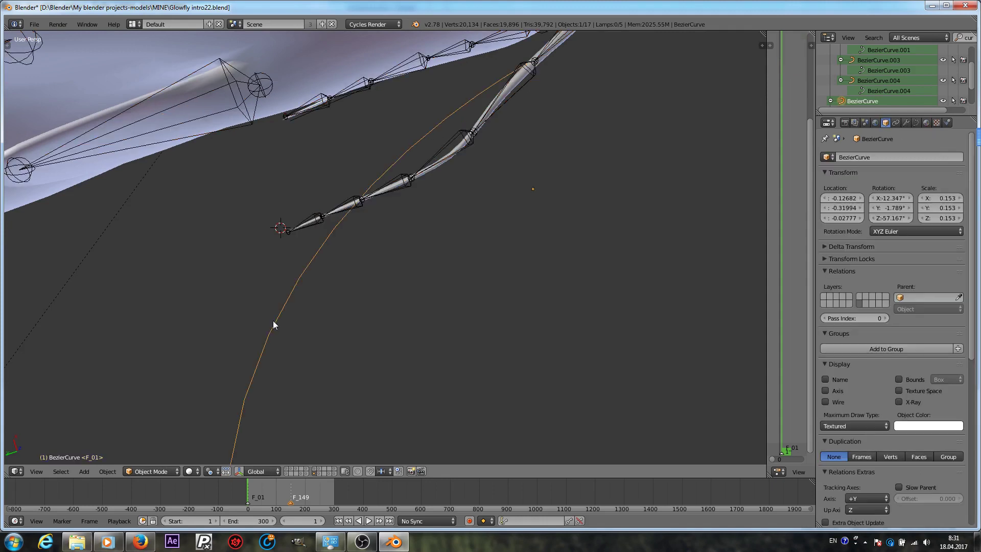
click(147, 471)
click(148, 448)
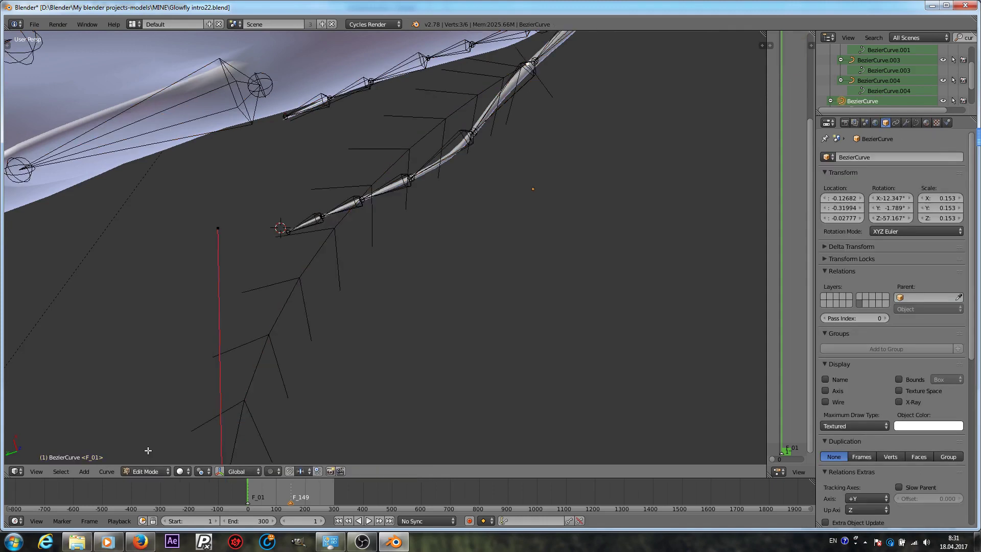
middle_drag(269, 276, 302, 391)
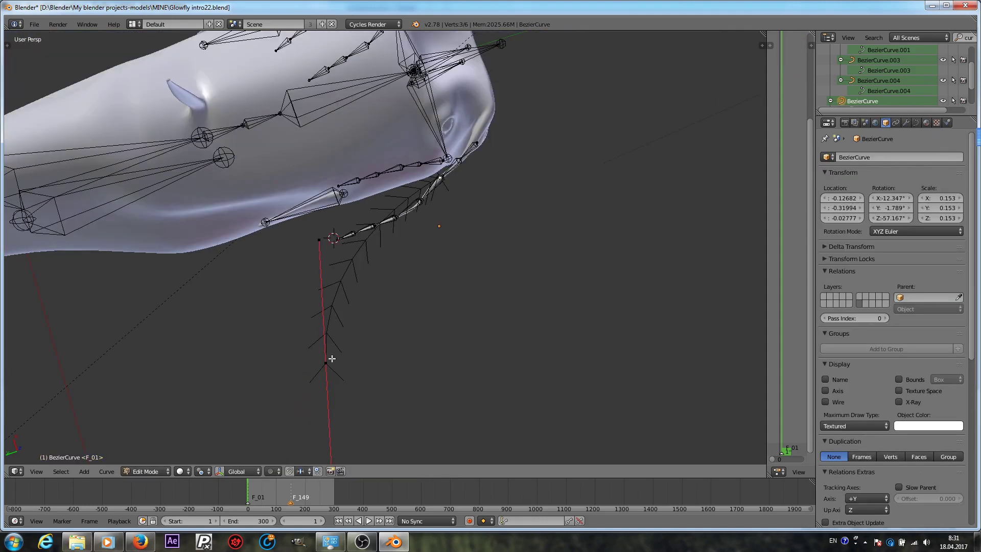
key(a)
middle_drag(335, 357, 357, 333)
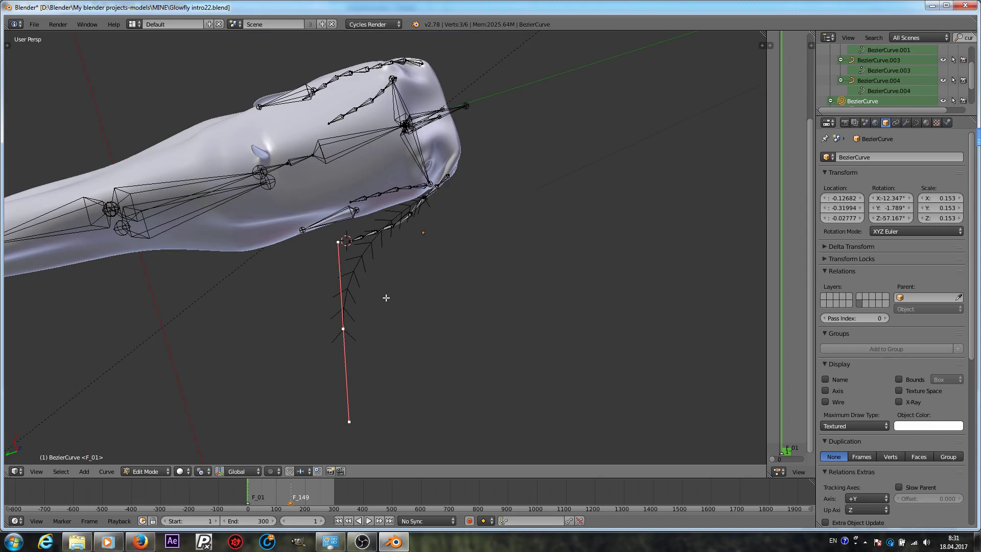
key(shift+s)
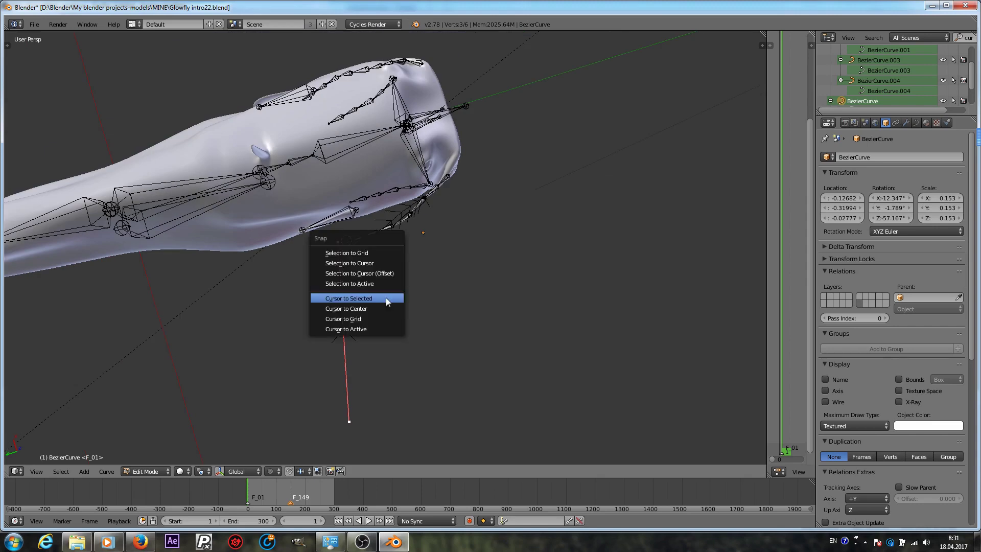
click(346, 264)
- Zoom onto the whisker curve and put it back into point editing
scroll(347, 260, up, 5)
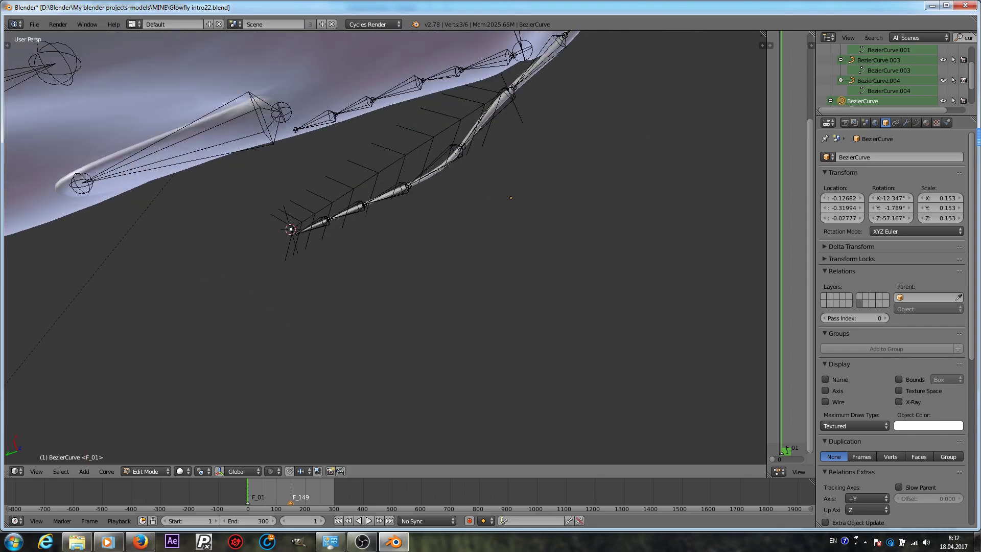
click(146, 471)
click(153, 459)
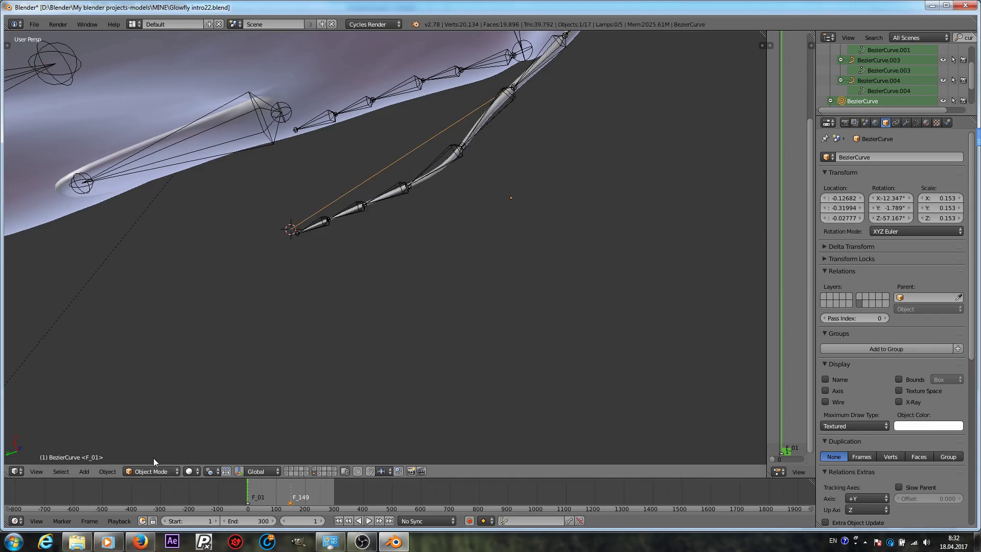
middle_drag(293, 235, 377, 256)
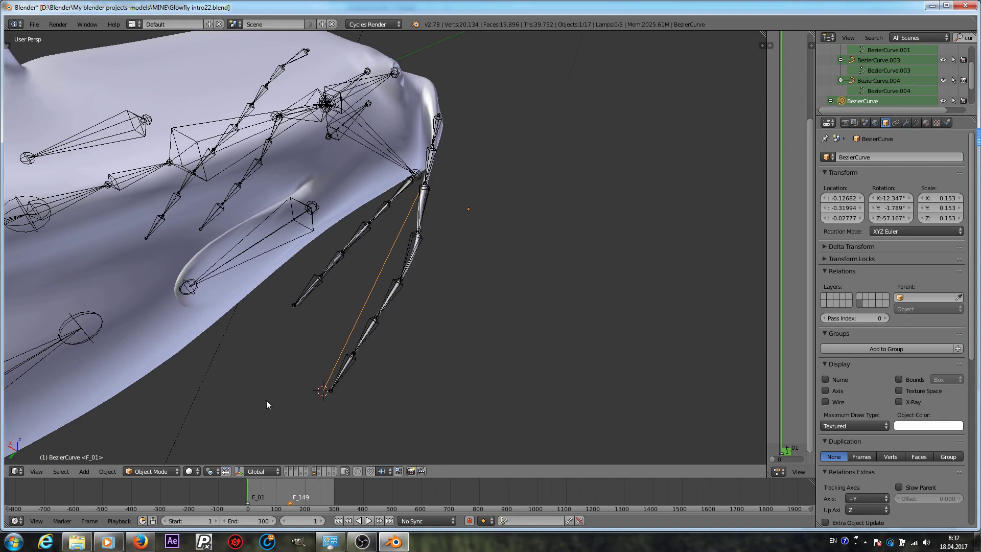
click(137, 472)
click(153, 449)
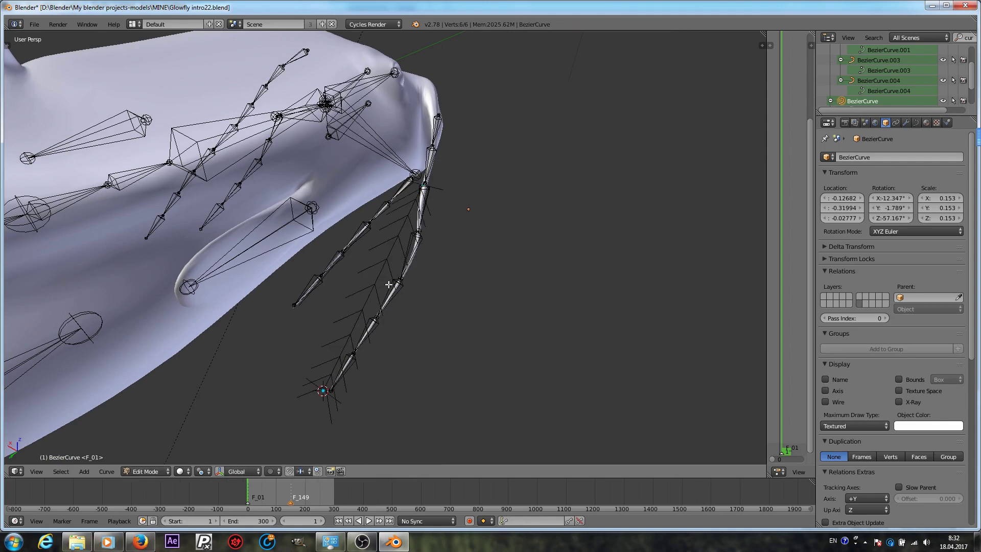
- Subdivide the selected whisker curve segment and return the curve to Object Mode
key(w)
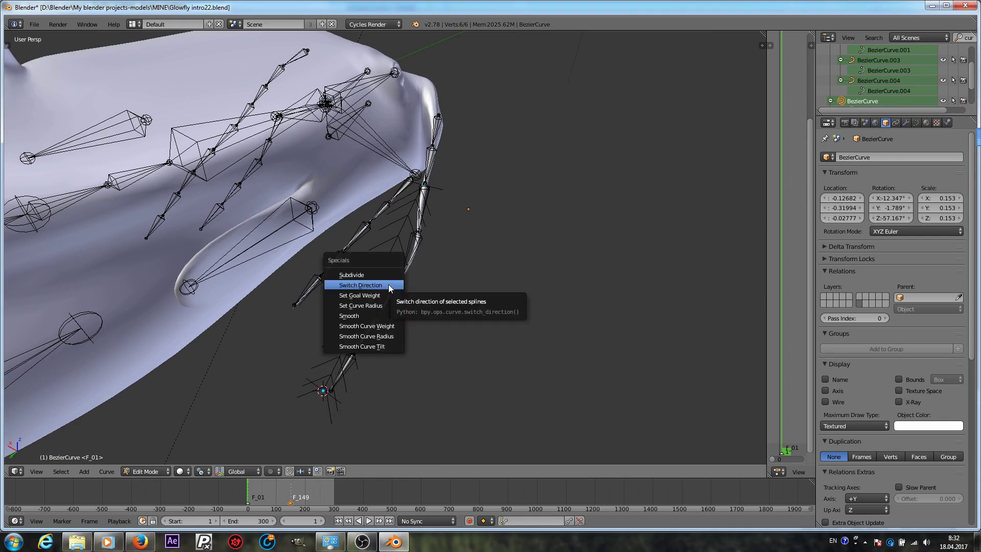
click(365, 277)
scroll(381, 276, up, 2)
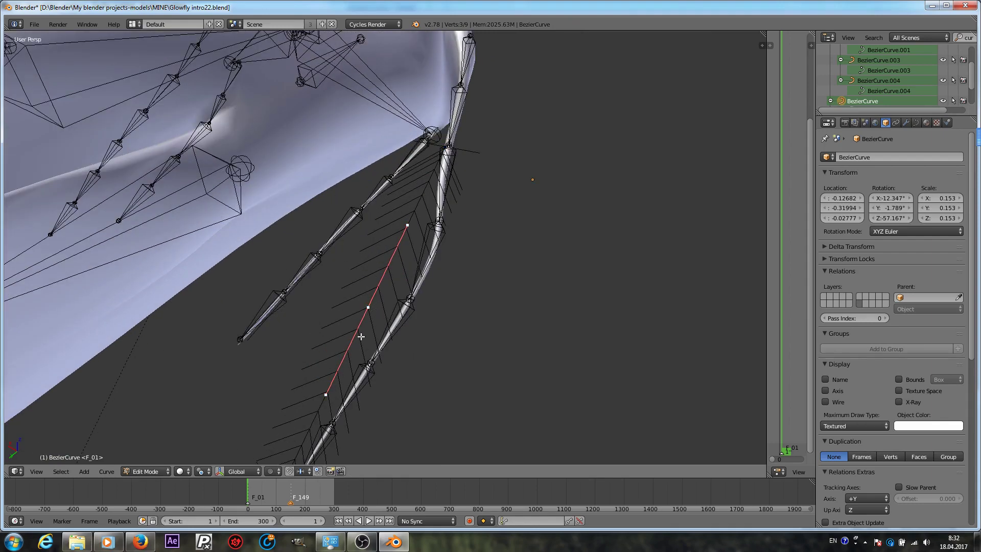
click(148, 472)
click(156, 460)
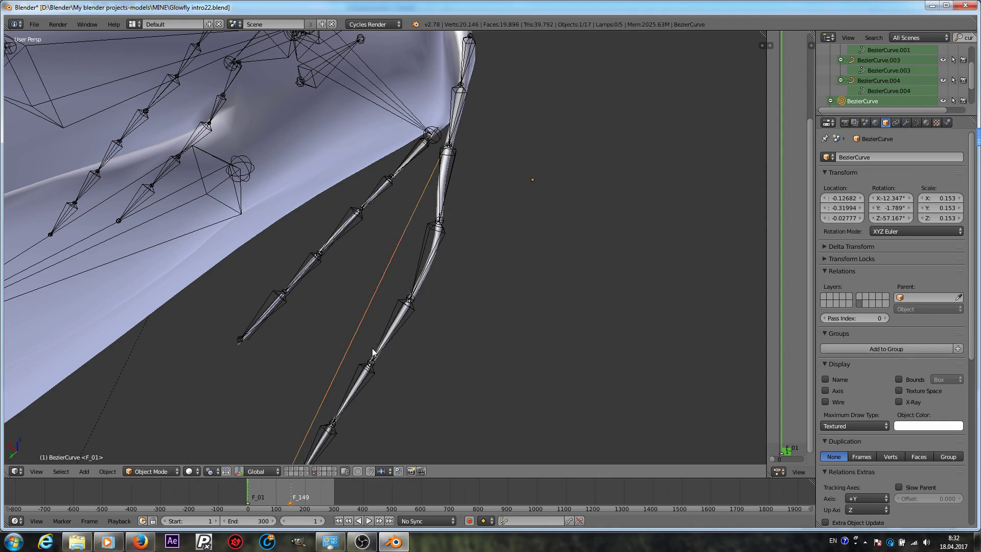
- In the armature's Edit Mode, move the 3D cursor onto a joint along the whisker
right_click(387, 317)
click(162, 471)
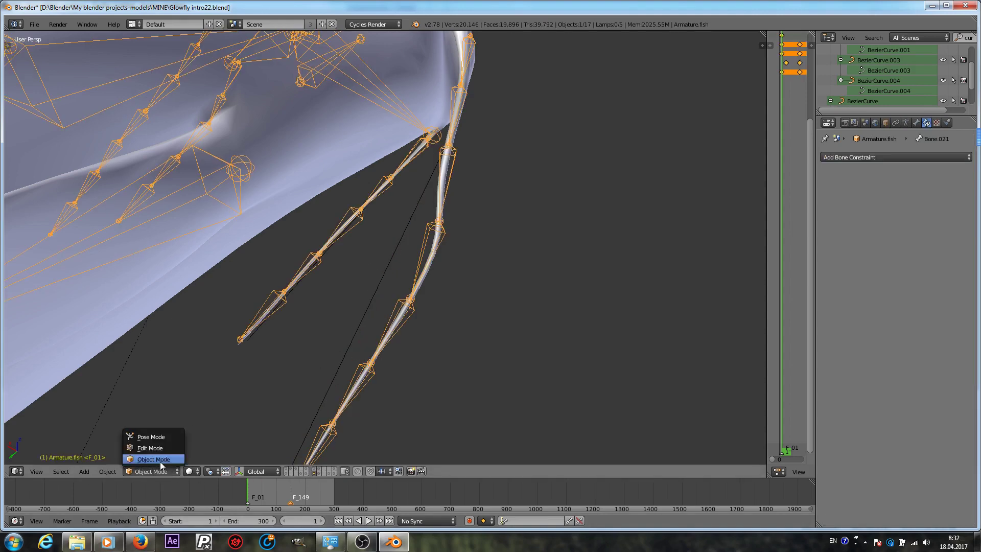
click(150, 449)
right_click(400, 302)
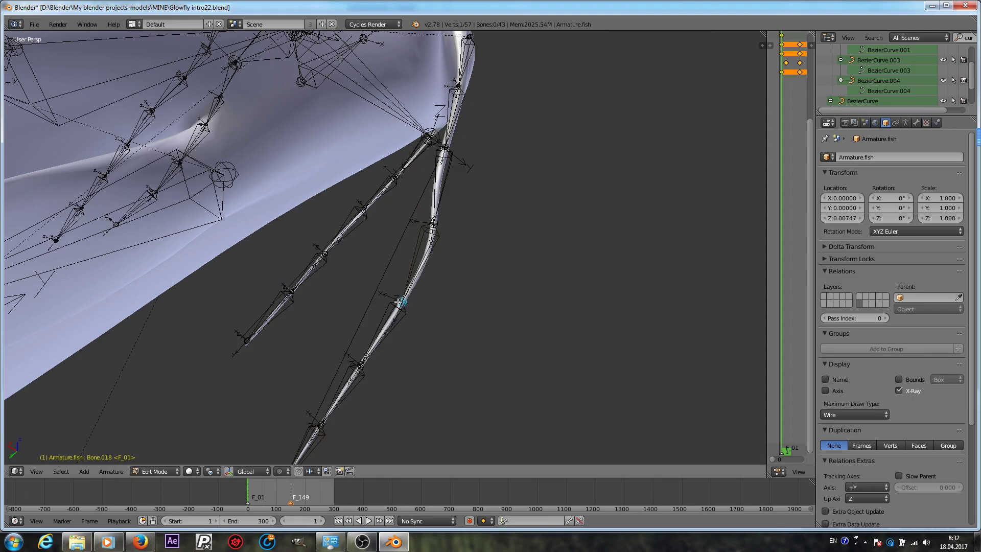
key(shift+s)
click(372, 336)
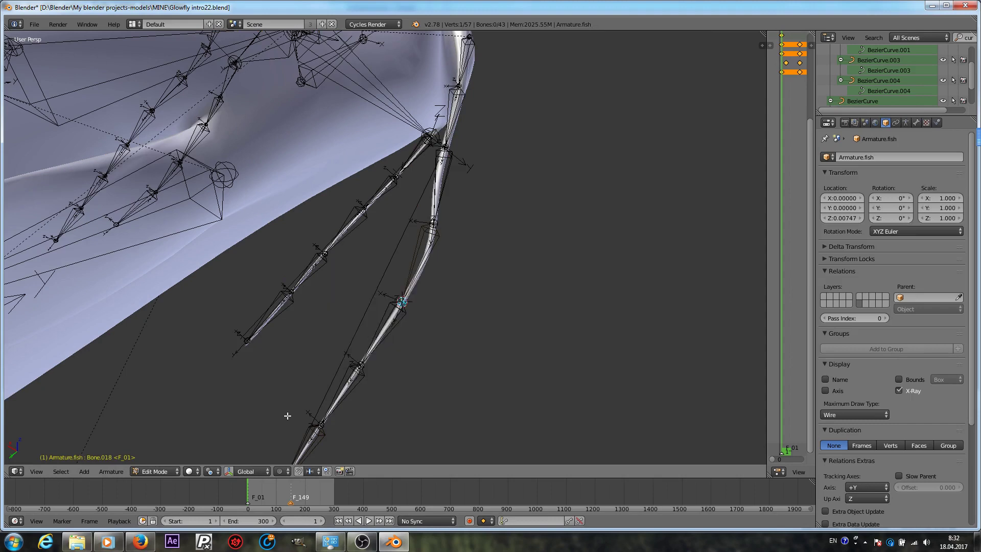
- Snap the whisker curve's selected points onto the 3D cursor at that joint
click(153, 471)
click(154, 462)
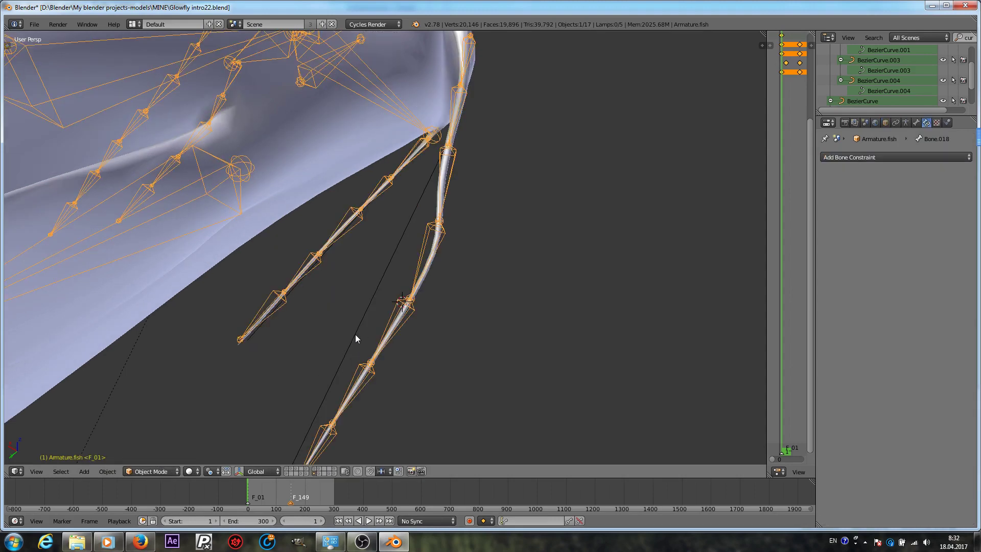
right_click(356, 338)
click(148, 471)
click(151, 448)
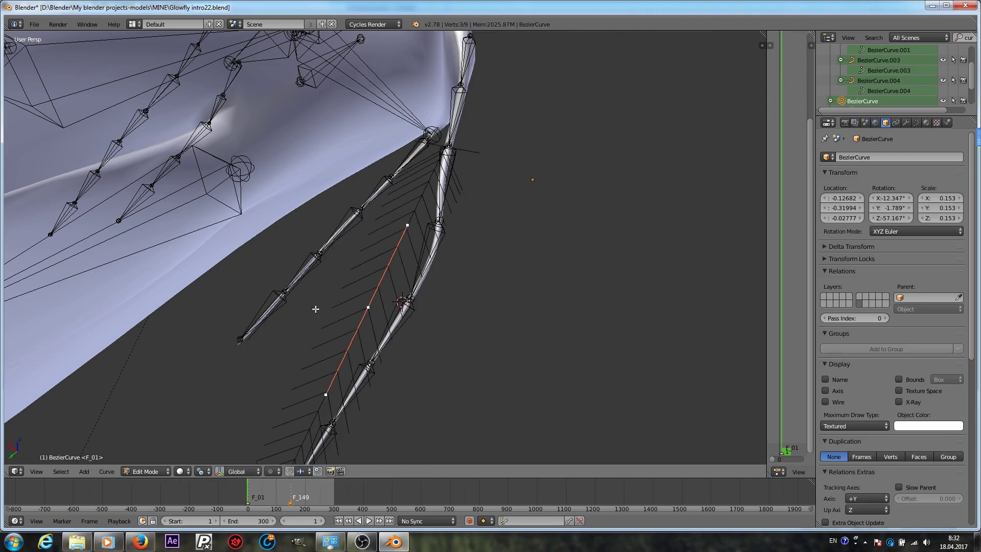
key(shift+s)
click(294, 275)
middle_drag(294, 274, 357, 251)
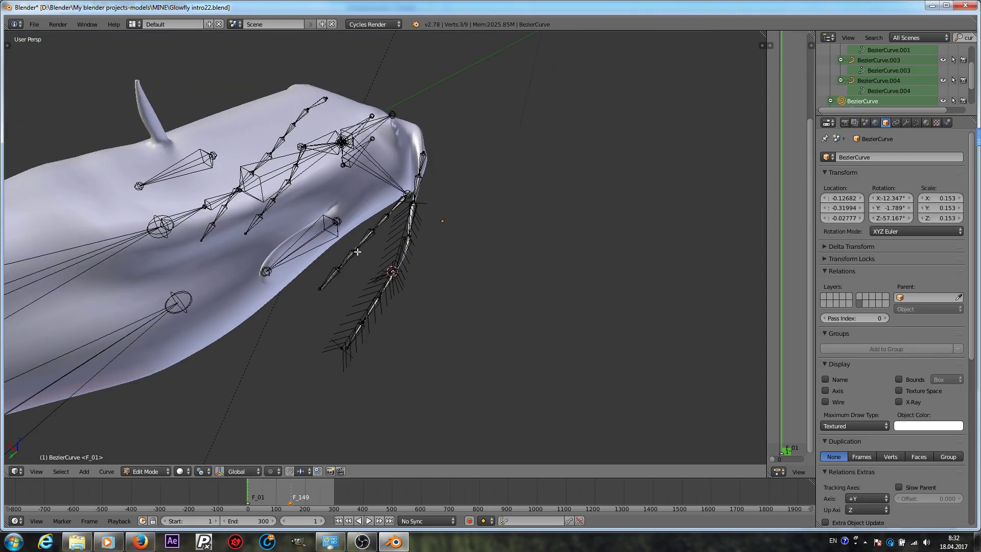
- Subdivide the whisker curve again and return it to Object Mode
key(w)
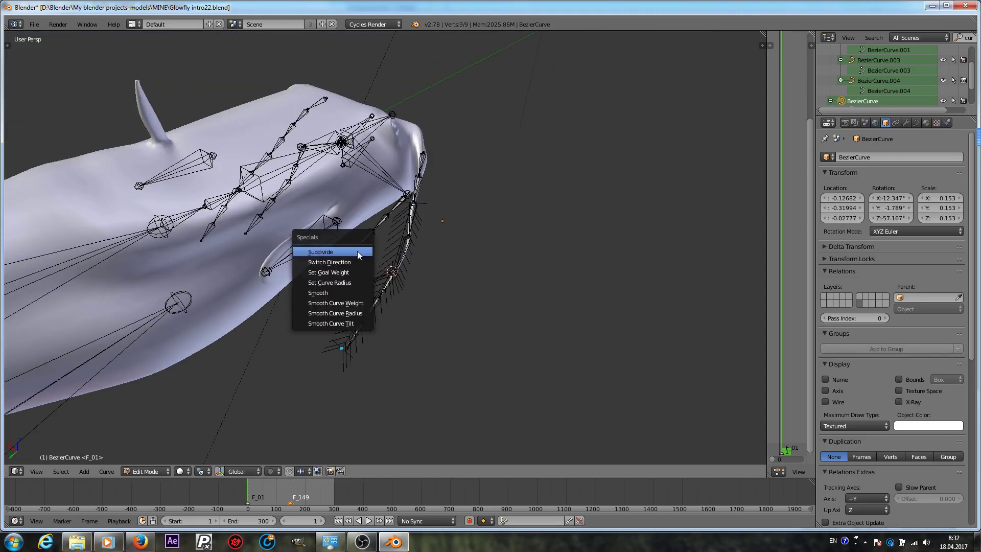
click(357, 250)
scroll(394, 240, up, 3)
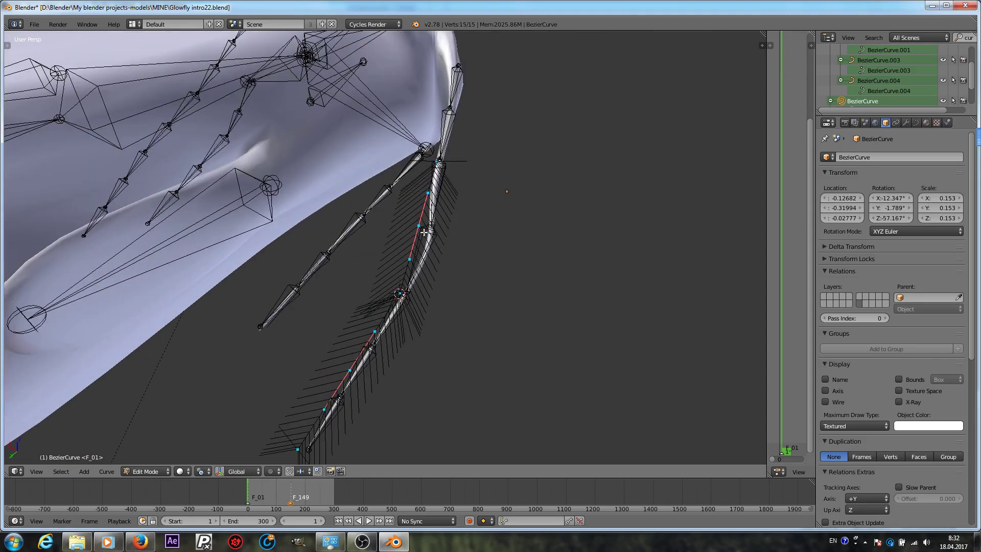
middle_drag(423, 231, 383, 294)
click(159, 470)
click(161, 459)
- In the fish armature's Edit Mode, move the 3D cursor to the next joint up the whisker
right_click(446, 225)
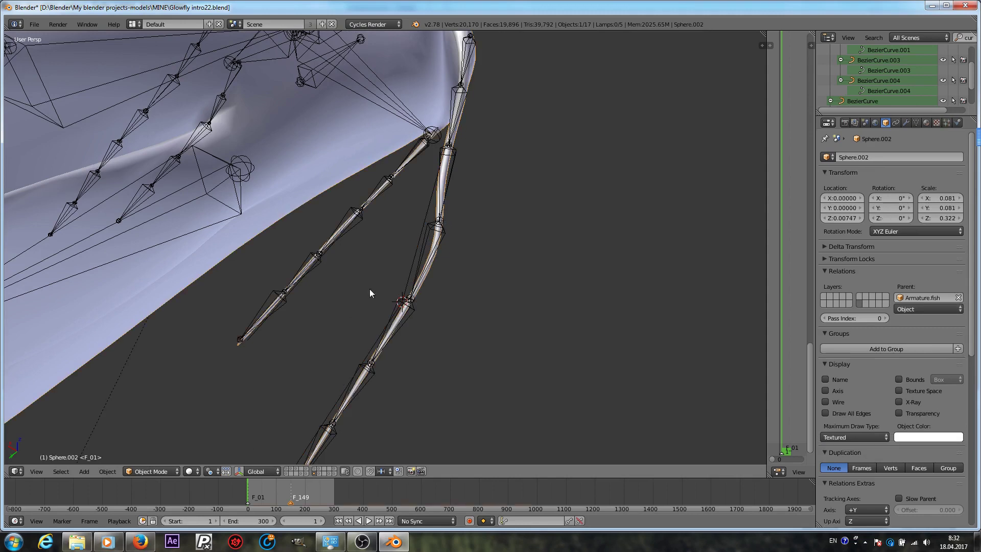
right_click(439, 234)
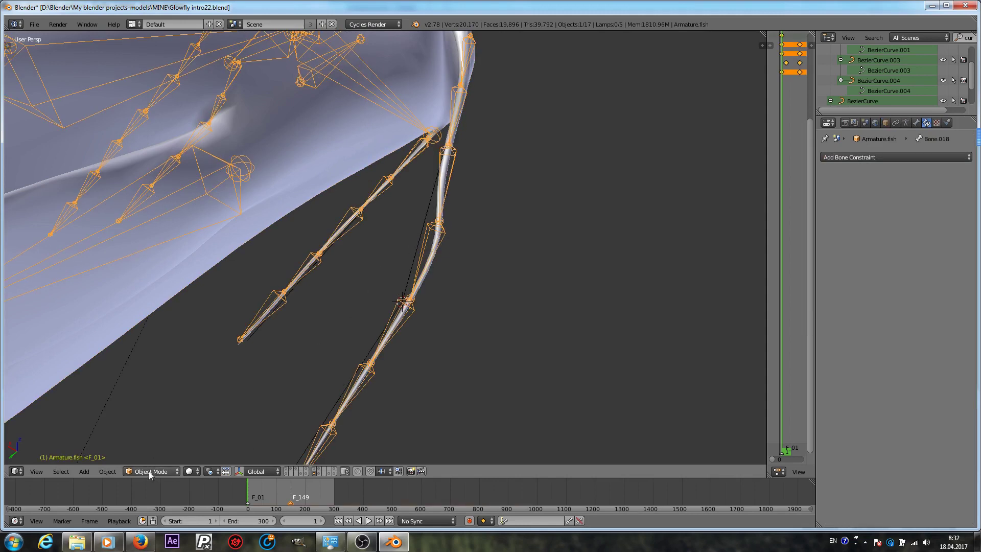
click(155, 471)
click(152, 448)
right_click(438, 225)
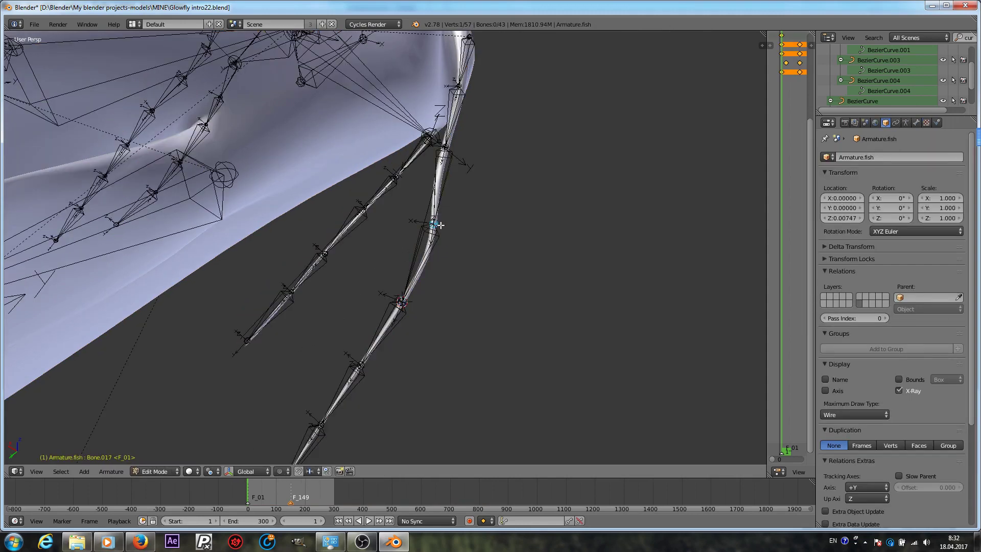
key(shift+s)
click(410, 256)
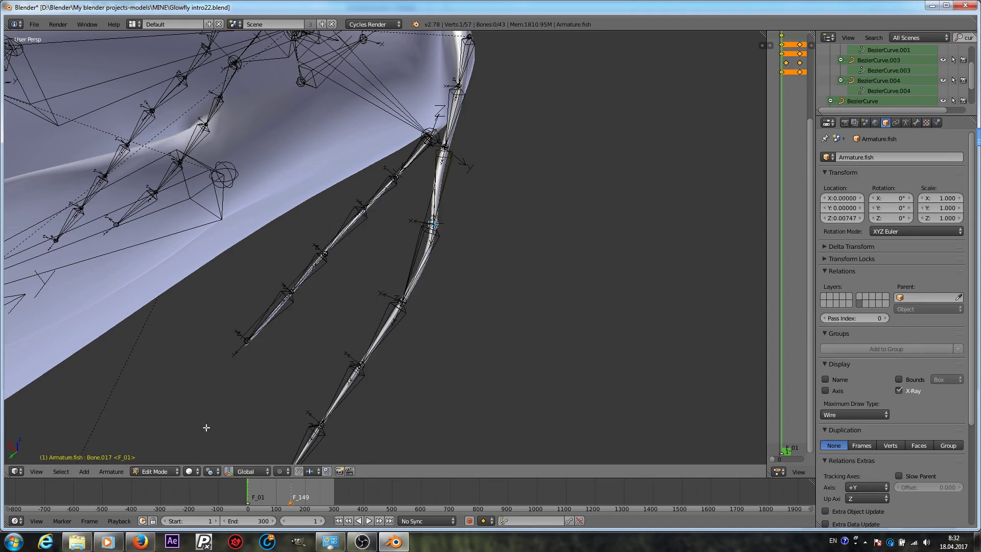
- Snap the curve point nearest that joint onto the 3D cursor
click(157, 470)
click(161, 459)
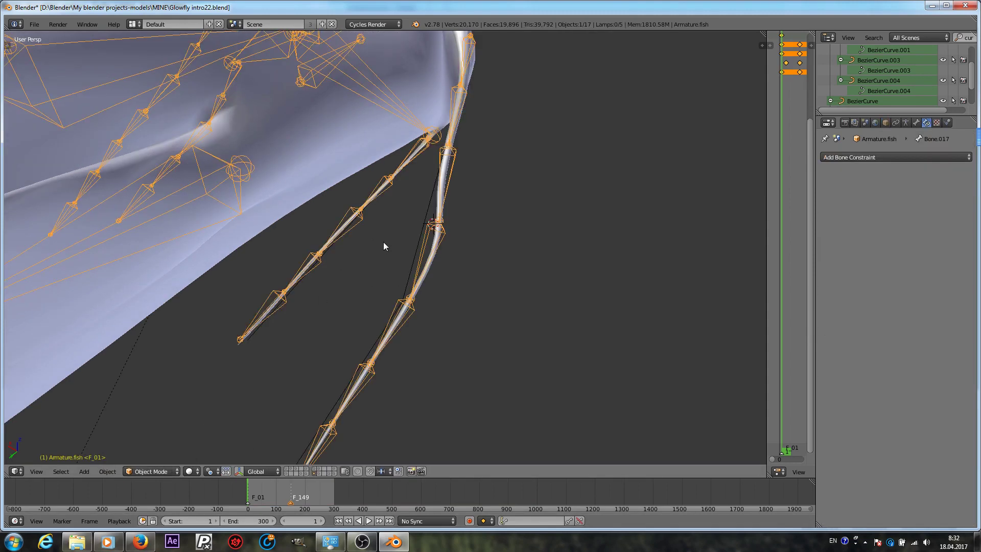
right_click(412, 261)
click(171, 471)
click(153, 449)
right_click(425, 223)
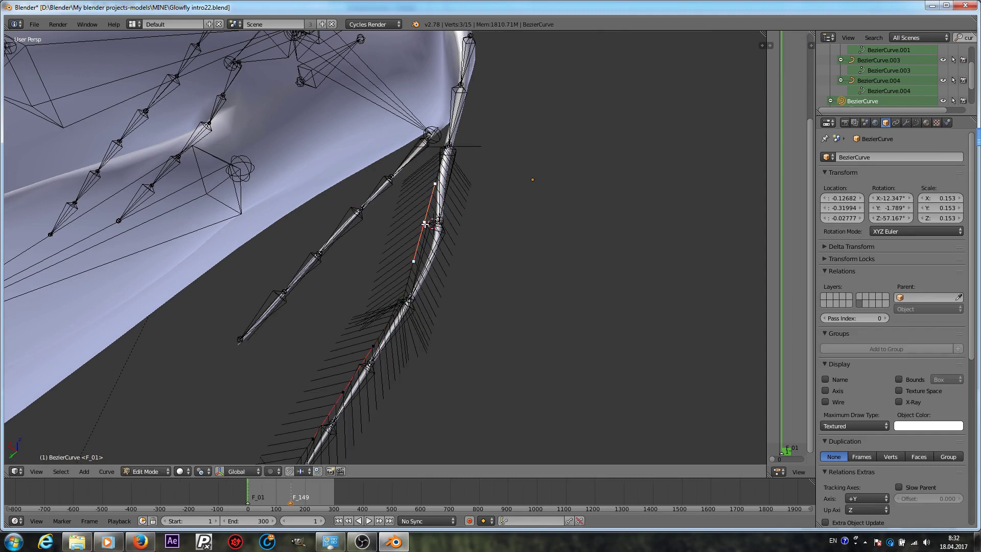
key(shift+s)
click(406, 193)
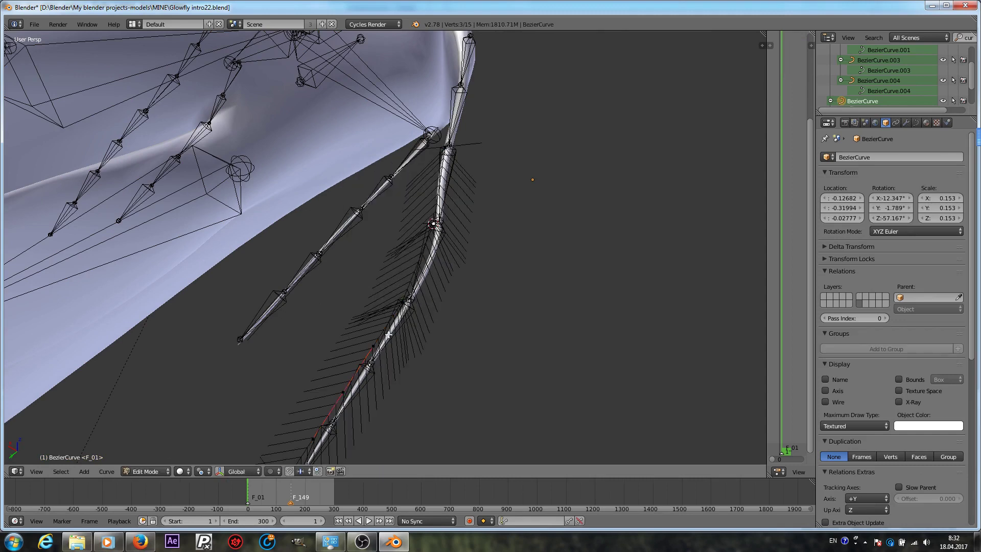
middle_drag(388, 335, 409, 286)
key(g)
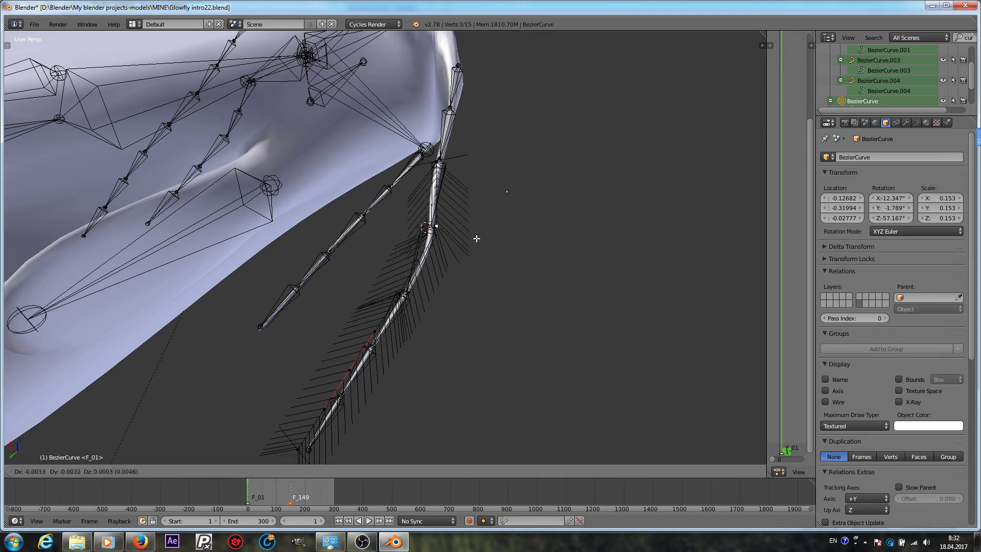
key(Escape)
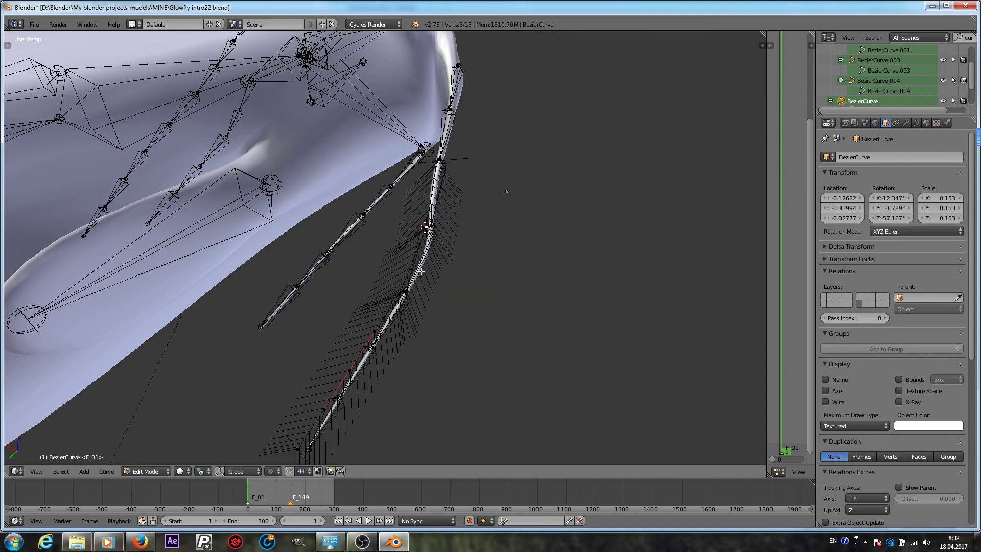
- In the armature's Edit Mode, move the 3D cursor onto the selected whisker joint
scroll(351, 372, down, 2)
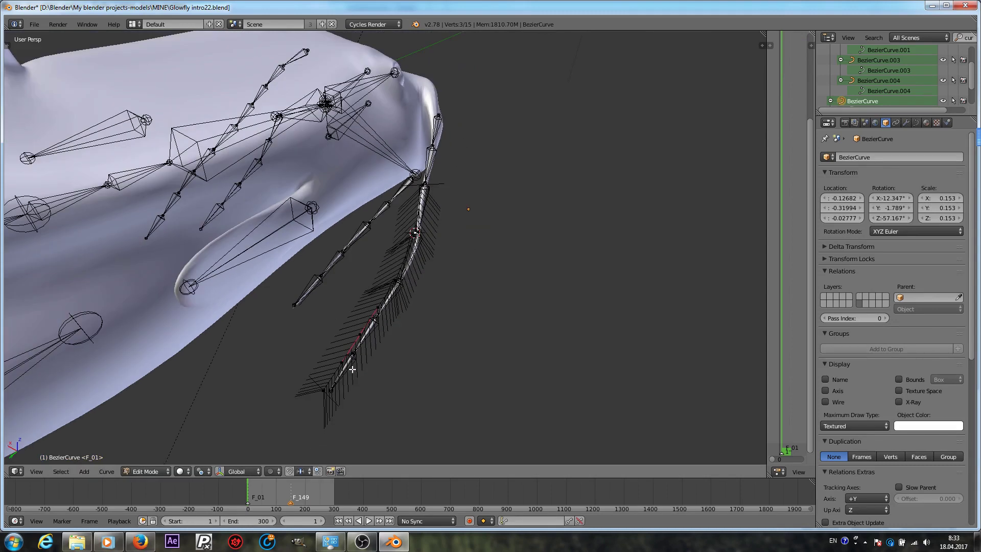
click(145, 471)
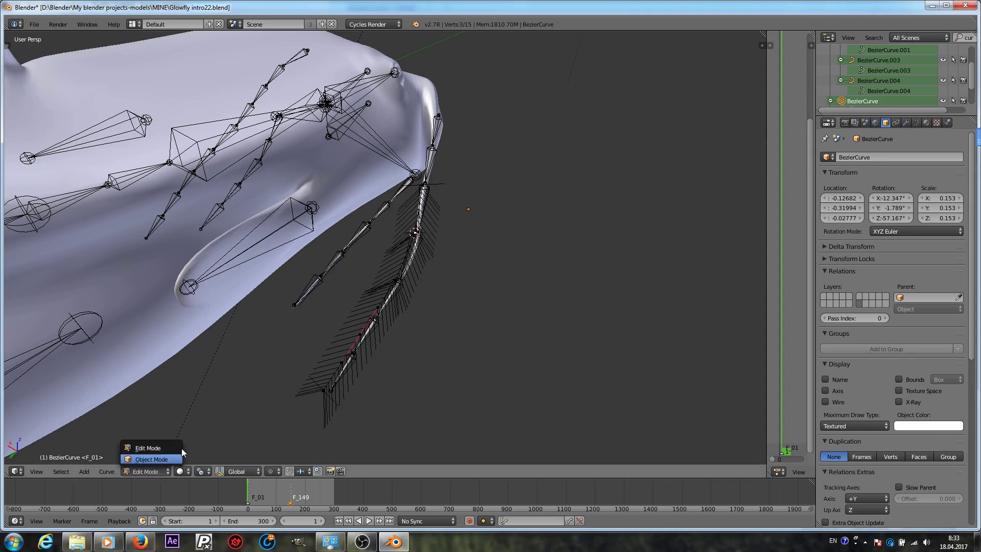
click(161, 462)
right_click(379, 328)
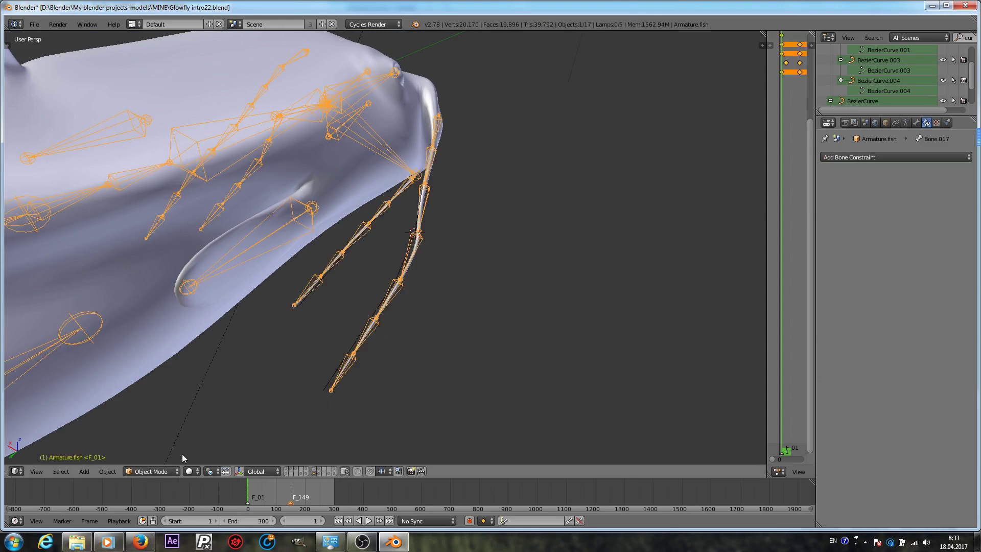
click(159, 471)
click(150, 448)
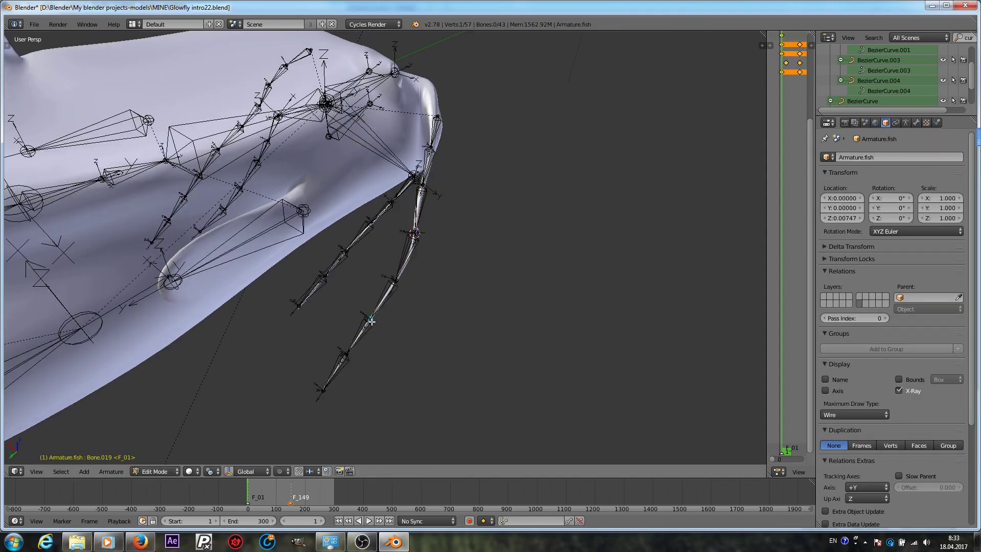
key(shift+s)
click(349, 354)
- Snap the selected whisker curve point onto that joint's cursor position
click(156, 471)
click(164, 458)
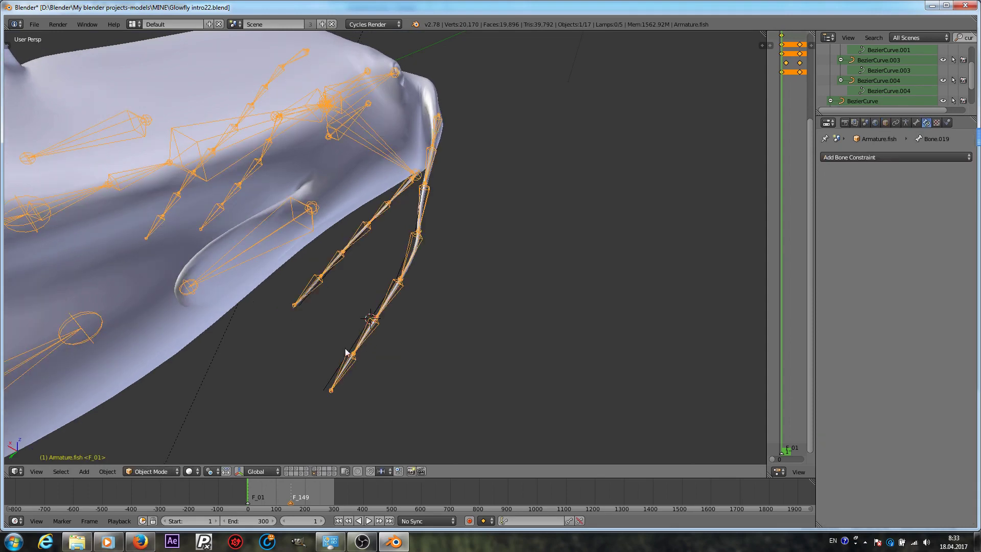
click(333, 385)
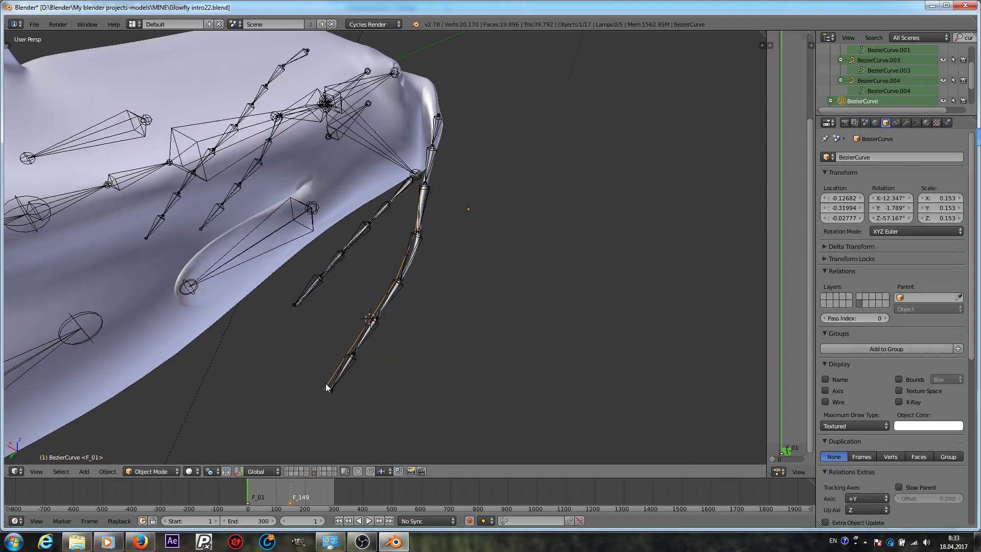
click(160, 471)
click(154, 448)
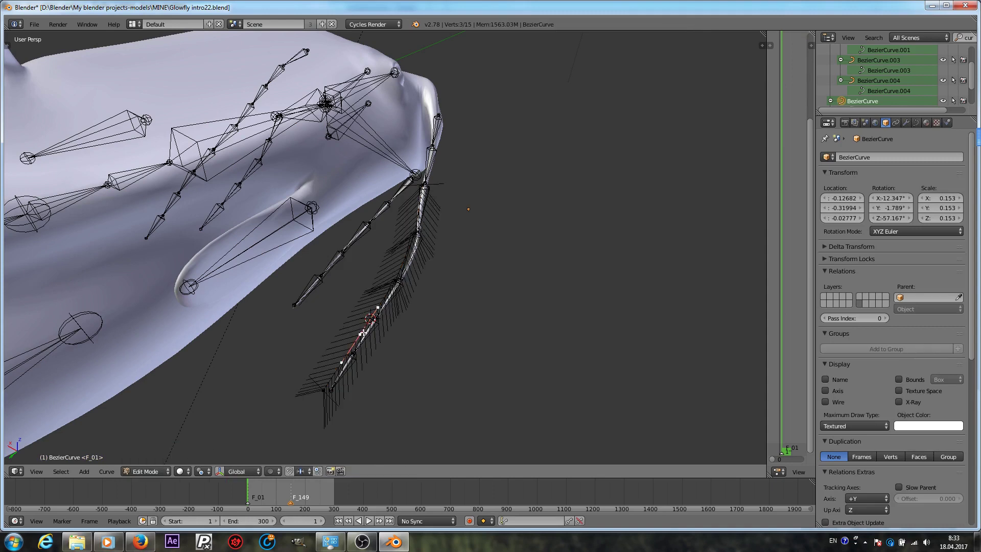
key(shift+s)
click(328, 295)
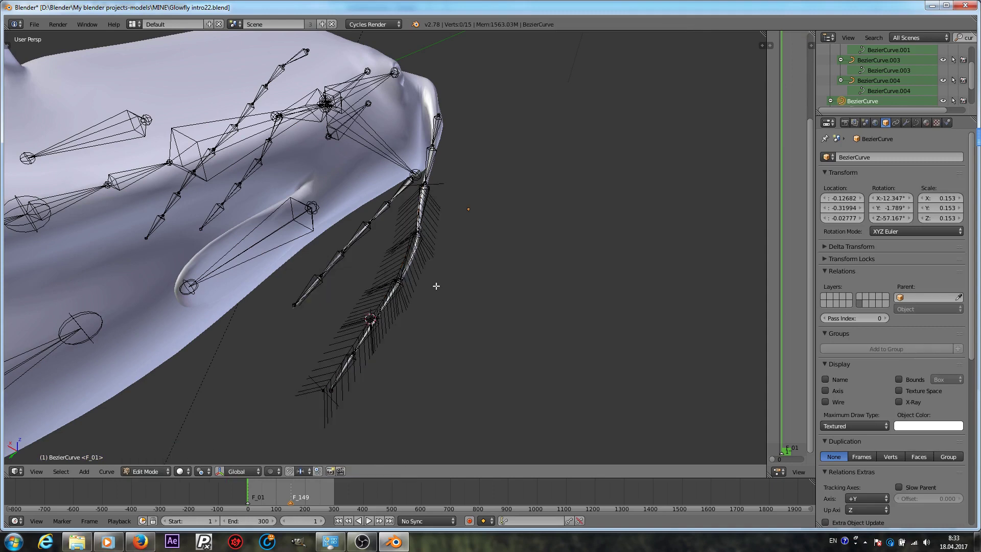
- Leave the curve points in place and take the whisker curve back to Object Mode
key(a)
scroll(437, 284, up, 4)
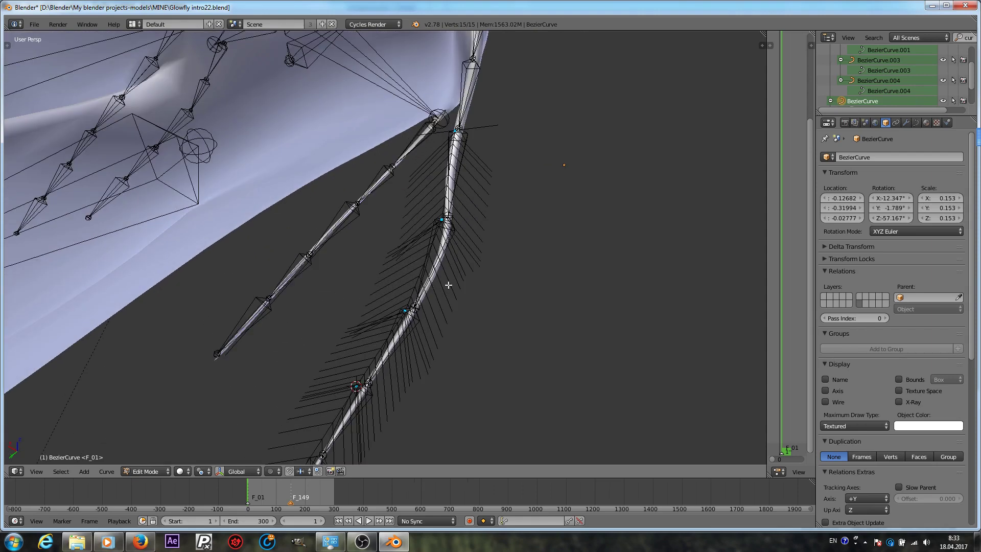
scroll(448, 284, down, 3)
scroll(437, 308, up, 2)
key(g)
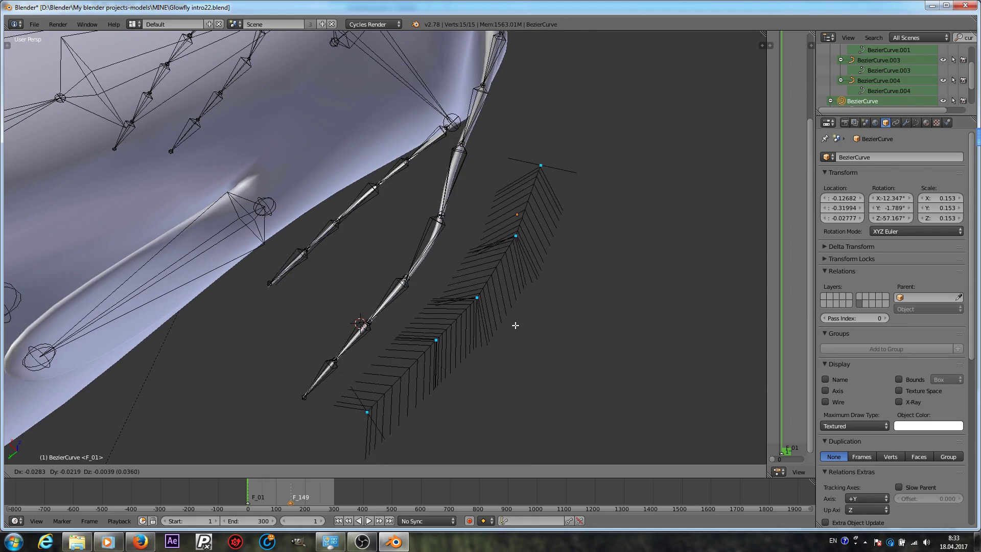
key(Escape)
click(135, 472)
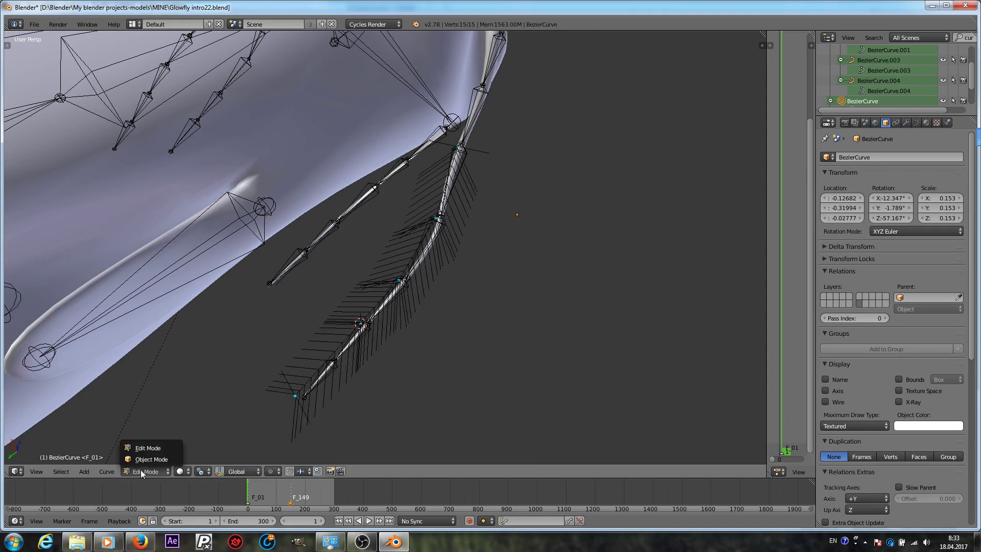
click(149, 456)
middle_drag(421, 276, 450, 227)
- Snap the 3D cursor to the armature's root joint in Edit Mode, then return to Object Mode
right_click(469, 164)
right_click(481, 144)
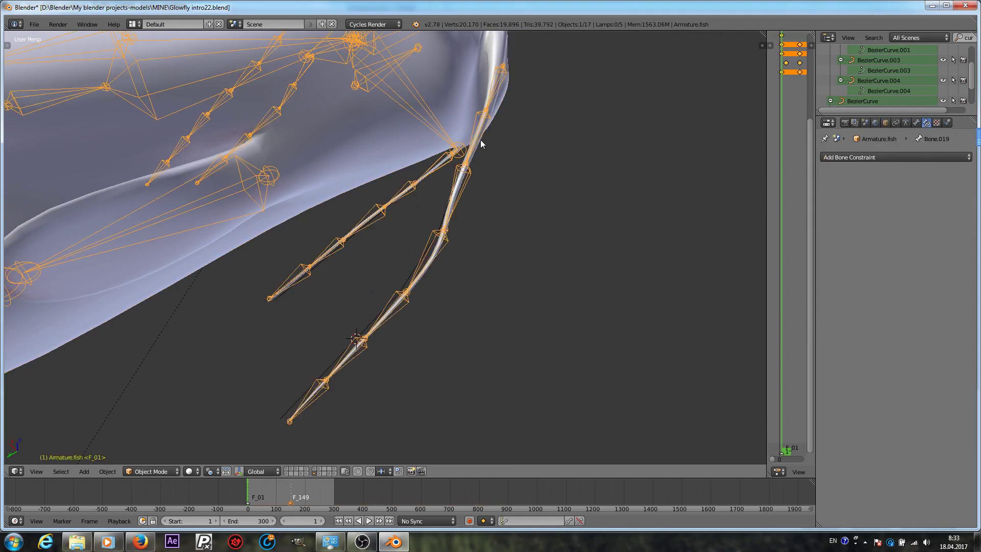
click(152, 471)
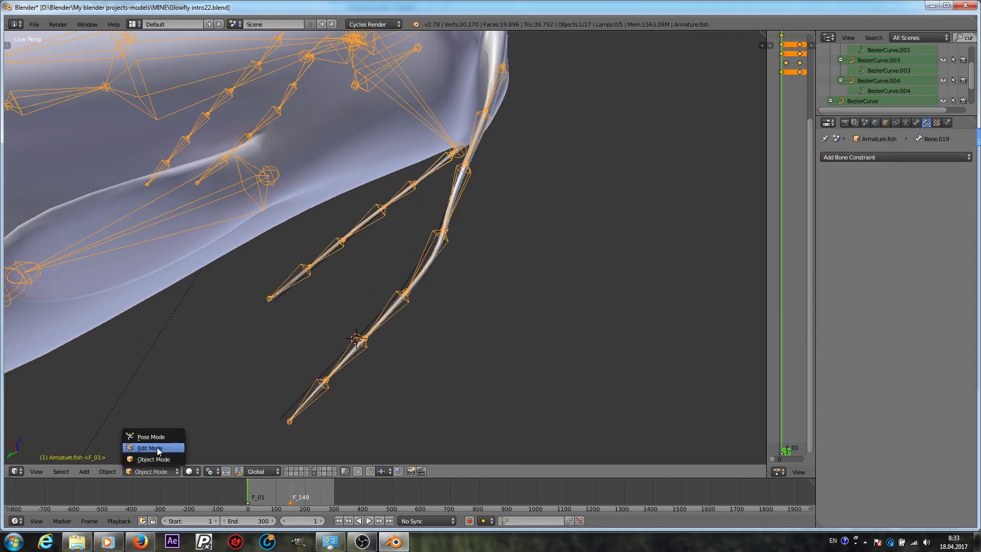
click(148, 445)
key(shift+s)
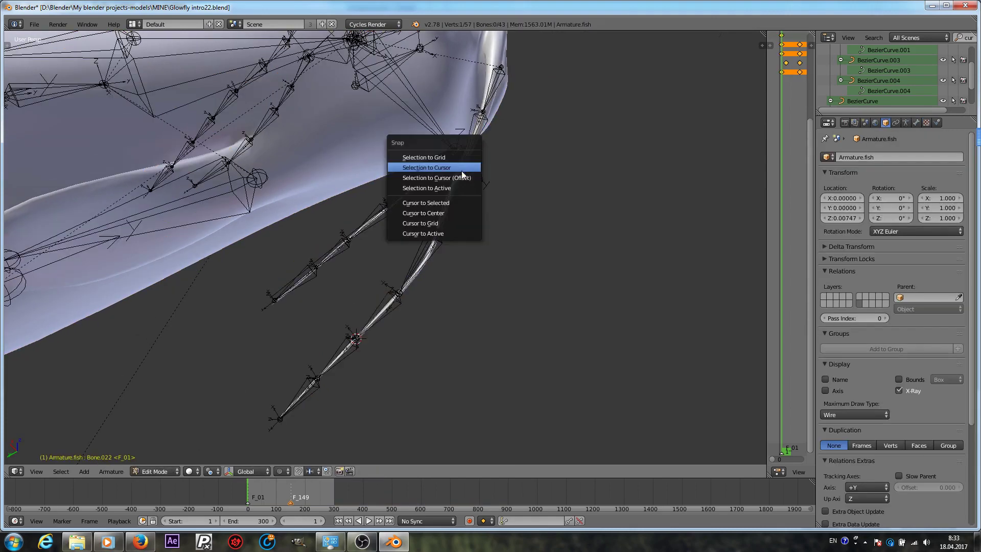
click(439, 201)
click(151, 471)
click(160, 462)
- Set the Bezier curve's origin to the 3D cursor and apply its rotation and scale
right_click(402, 284)
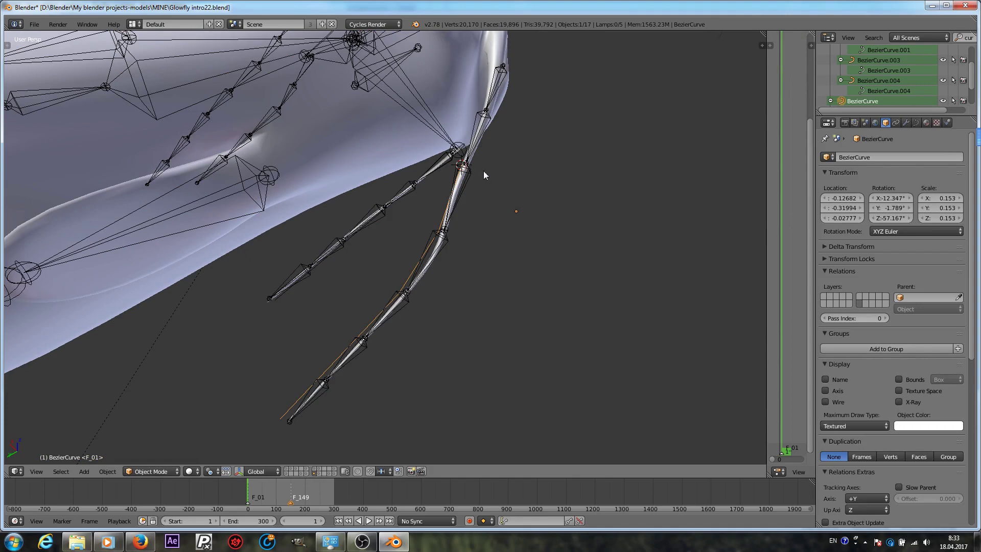
middle_drag(479, 173, 410, 250)
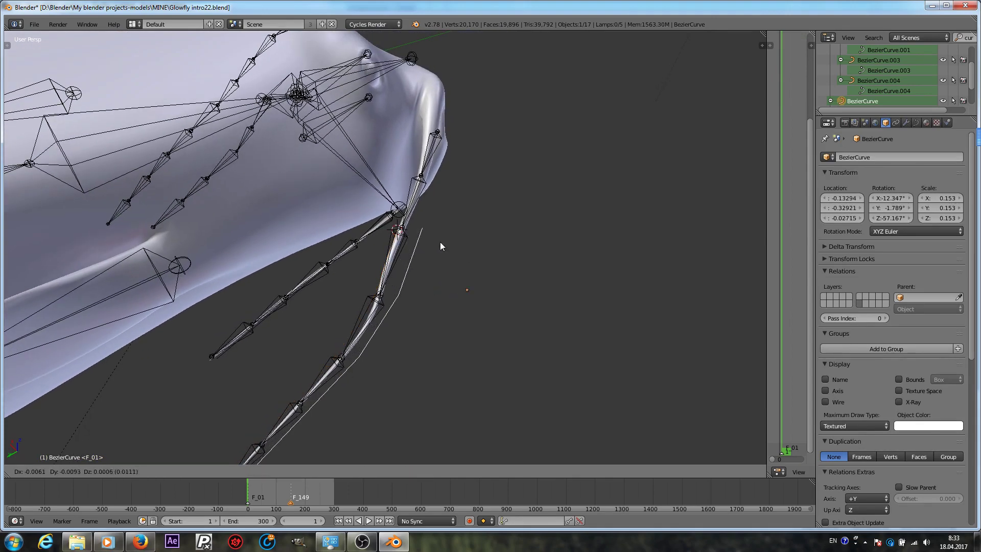
scroll(437, 247, up, 1)
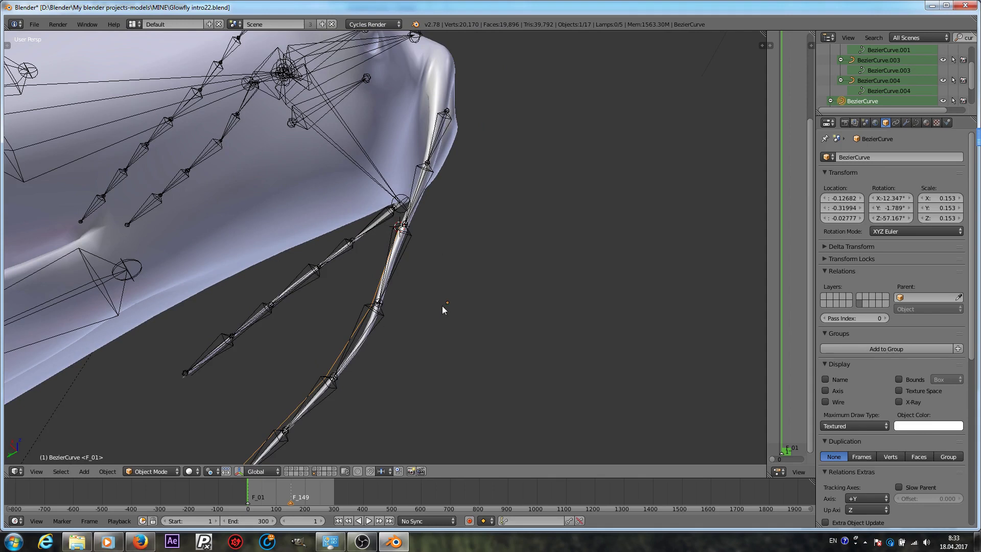
key(ctrl+shift+alt+c)
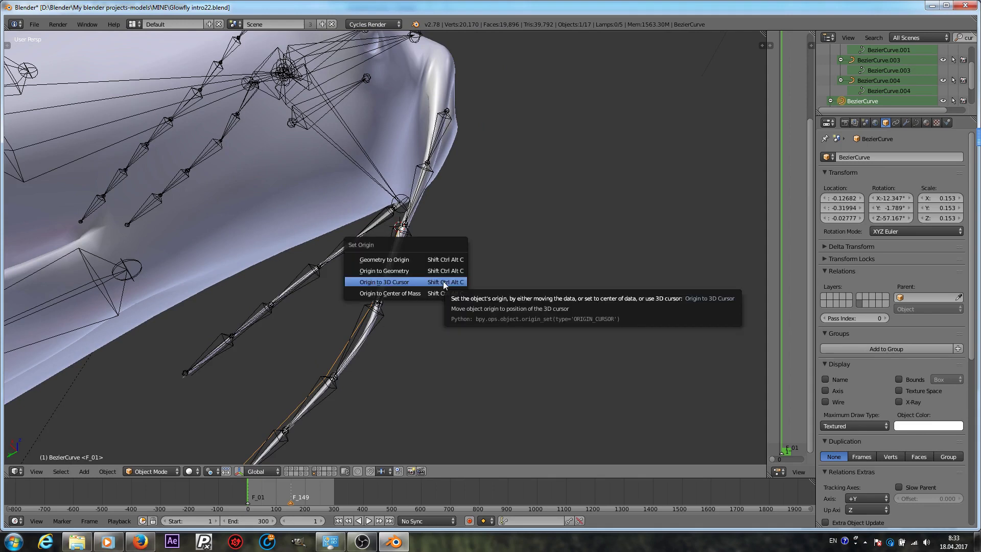
click(443, 281)
middle_drag(430, 287, 510, 273)
key(ctrl+a)
click(423, 287)
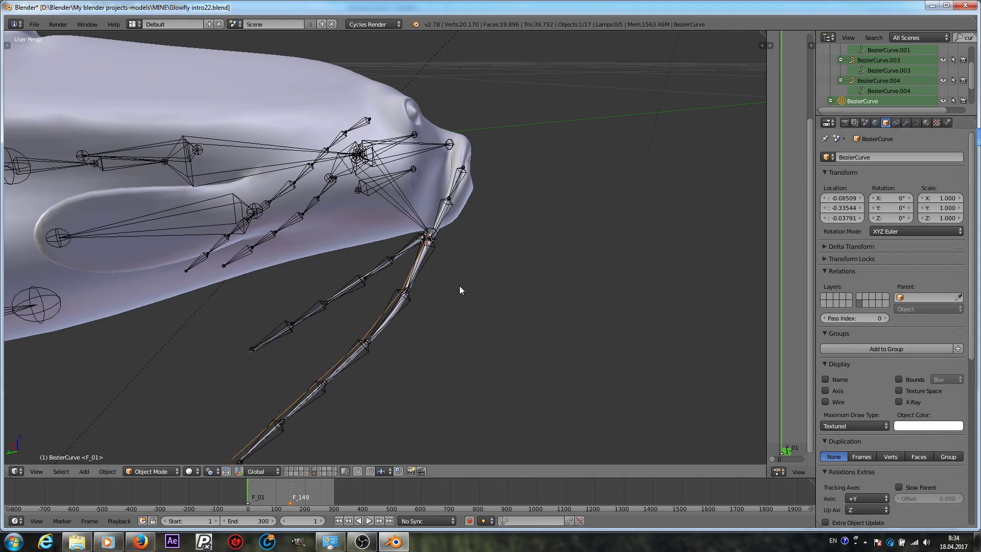
- Select the curve, then the armature in Pose Mode with Bone.022 active, and parent with Bone
scroll(442, 287, up, 3)
middle_drag(443, 287, 423, 296)
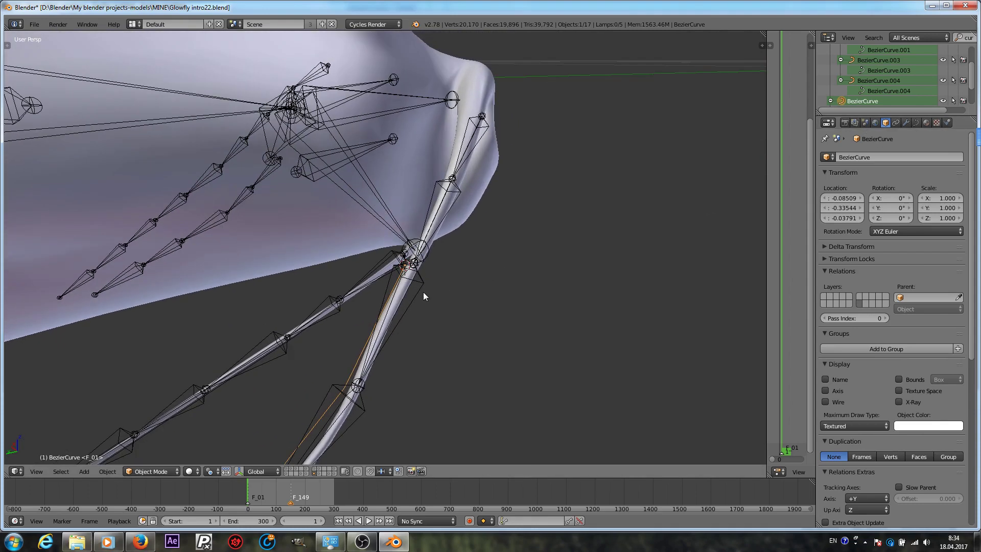
right_click(441, 206)
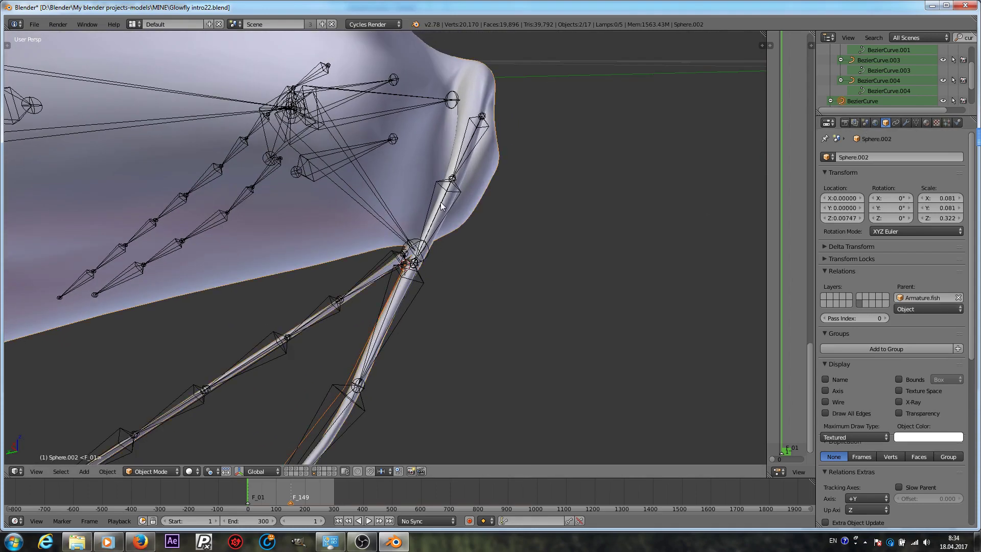
right_click(353, 377)
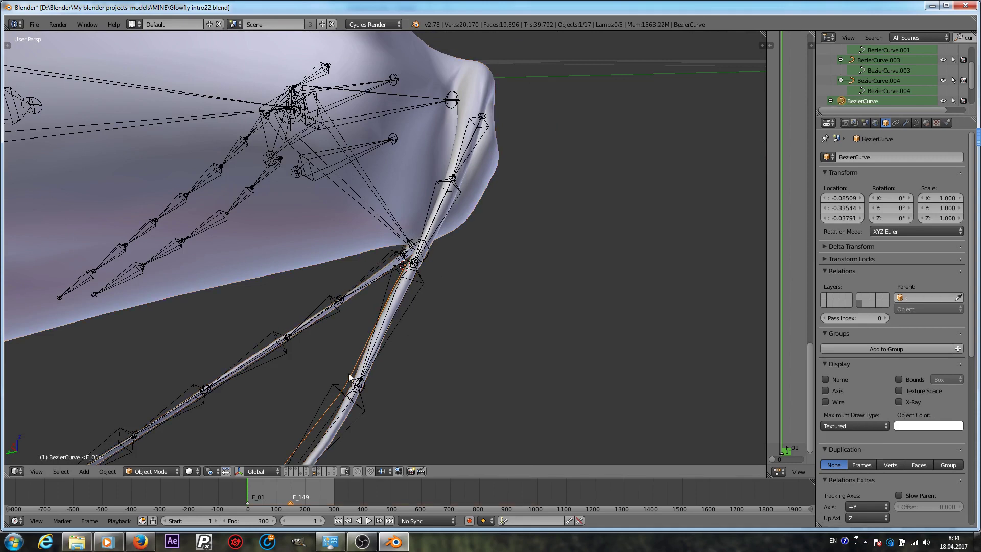
shift+right_click(437, 182)
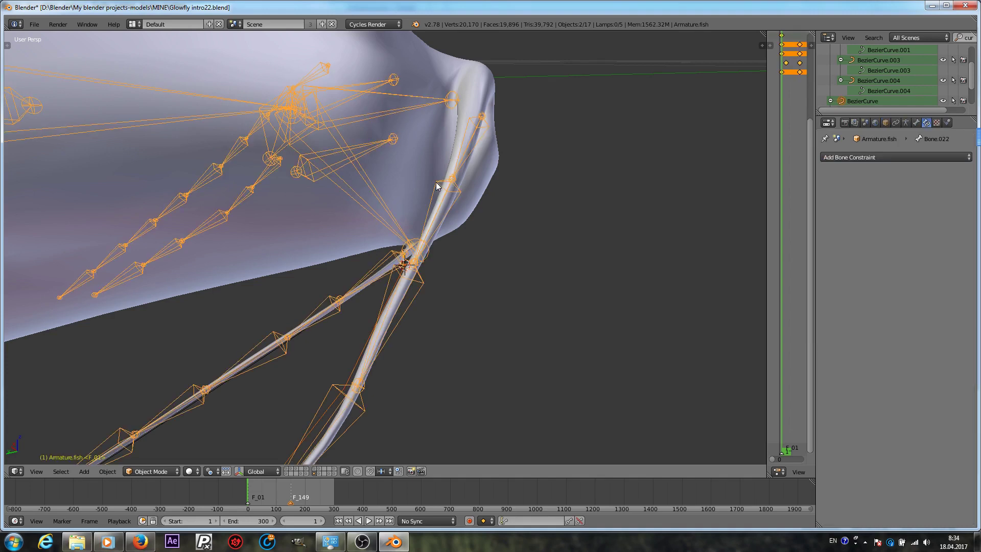
click(150, 471)
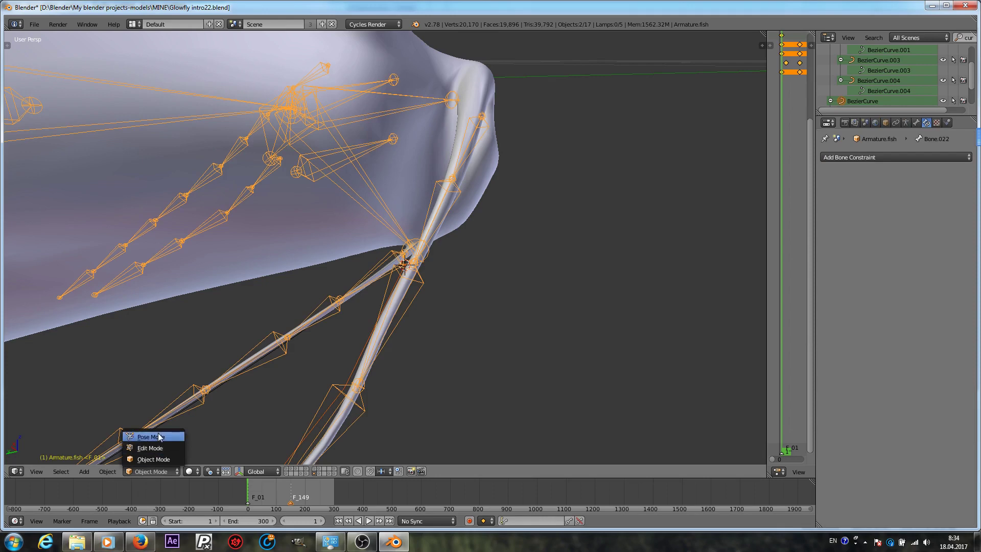
click(149, 433)
key(ctrl+z)
key(ctrl+z)
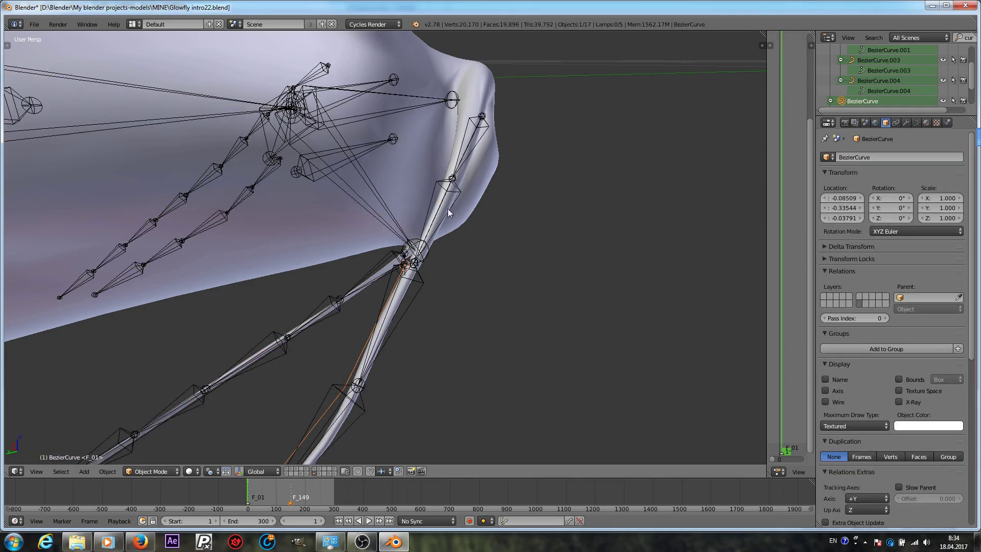
key(ctrl+shift+z)
key(ctrl+shift+z)
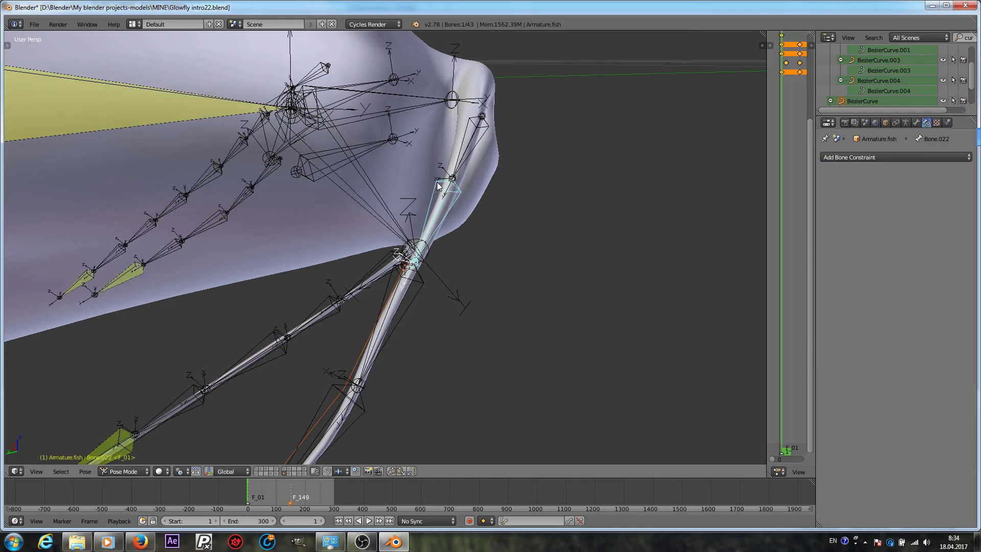
key(ctrl+p)
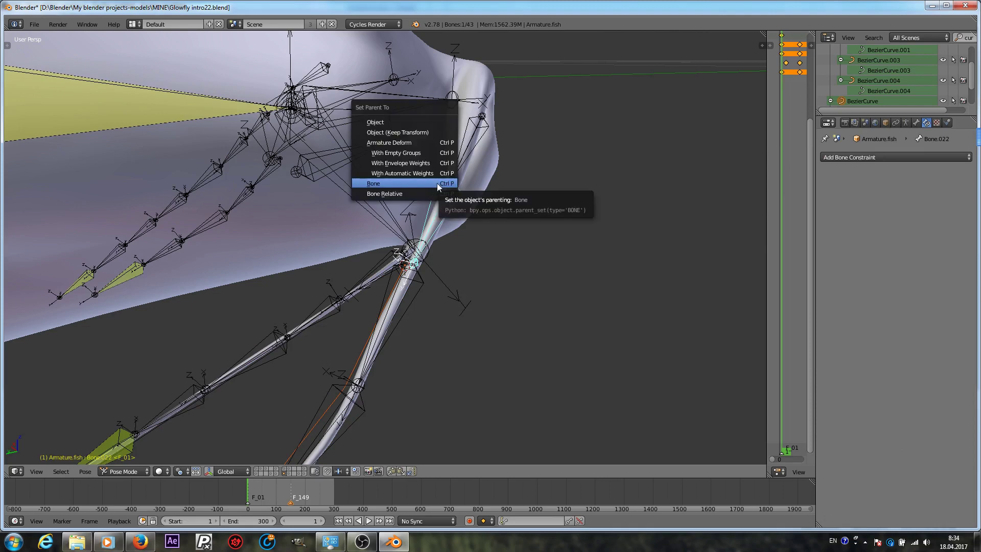
click(437, 183)
middle_drag(436, 183, 403, 257)
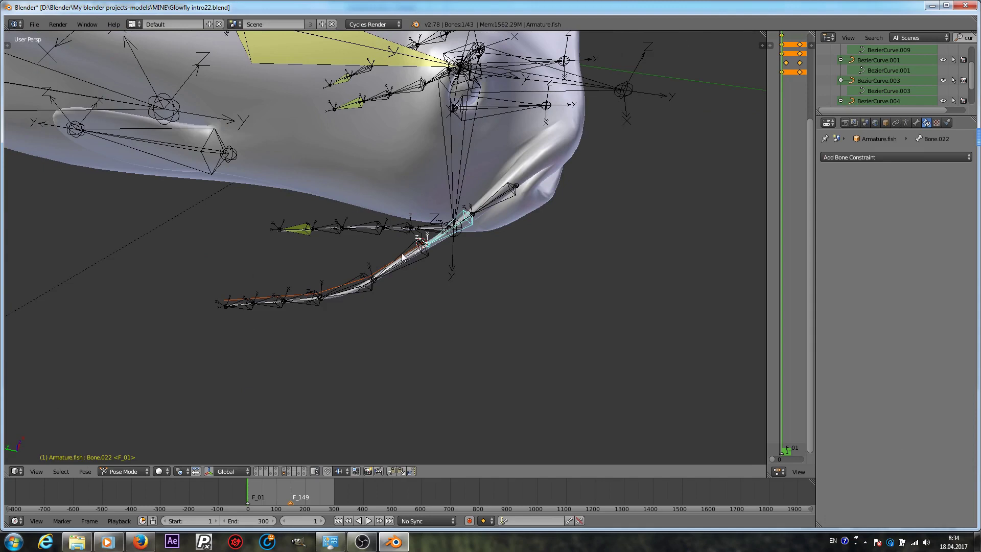
- Add a Spline IK constraint to Bone.021 targeting the Bezier curve
right_click(232, 308)
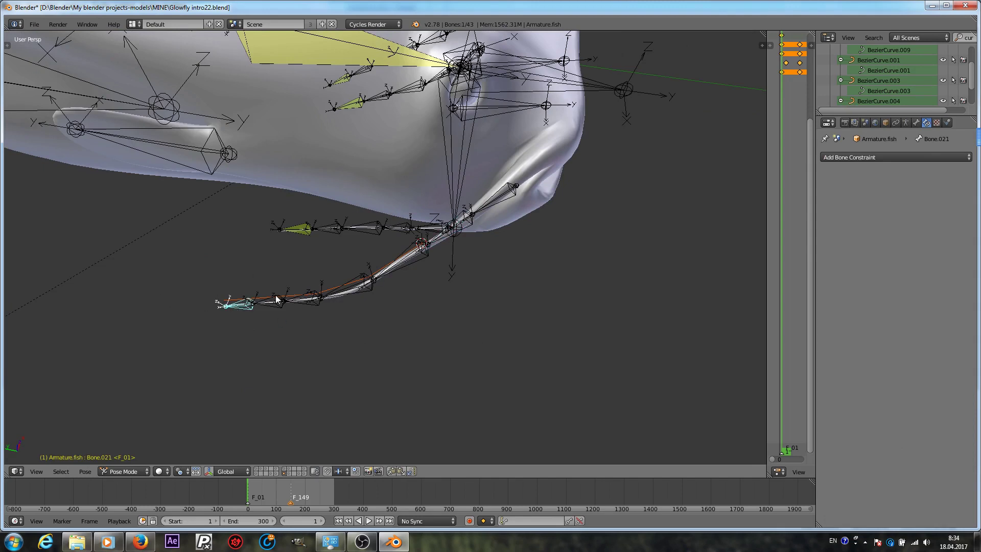
right_click(235, 301)
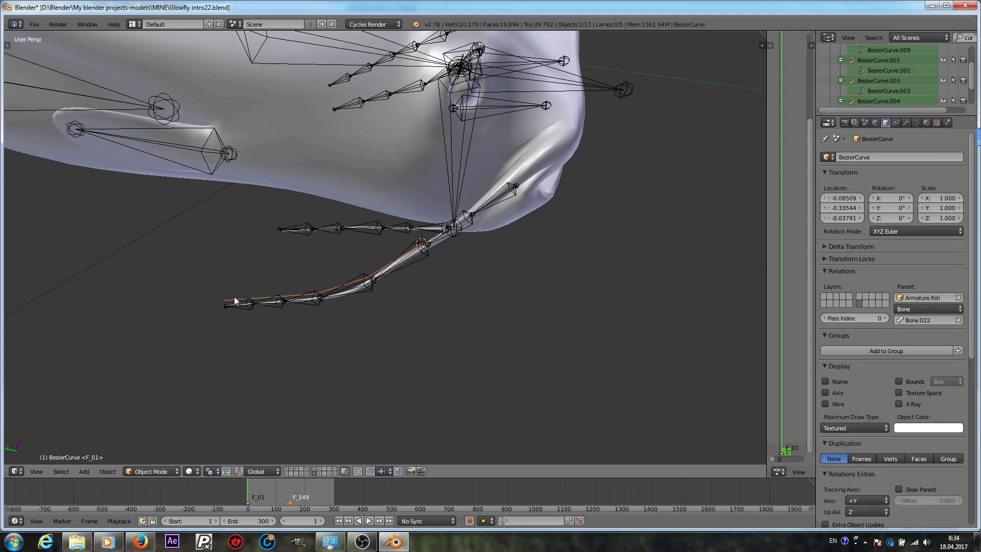
right_click(234, 308)
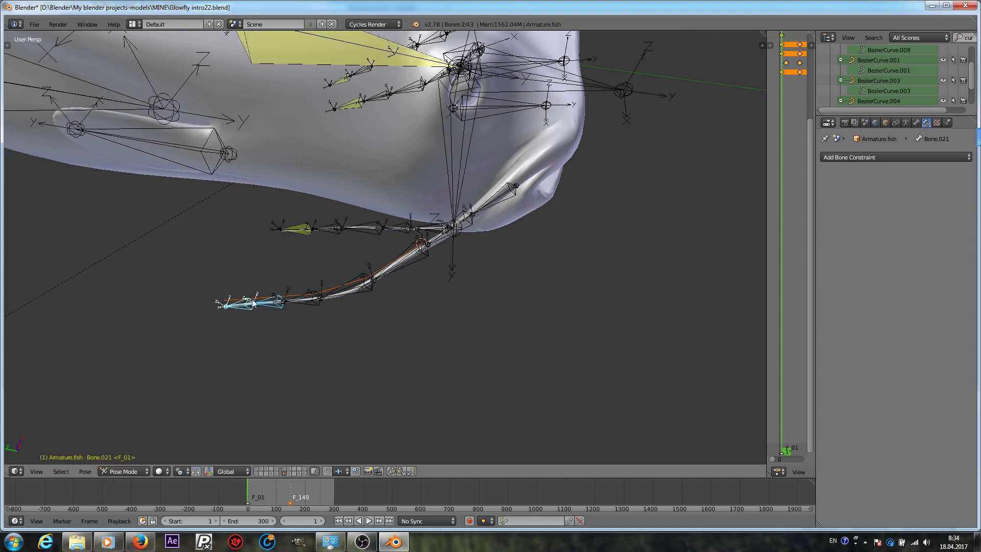
right_click(258, 301)
right_click(242, 308)
right_click(261, 301)
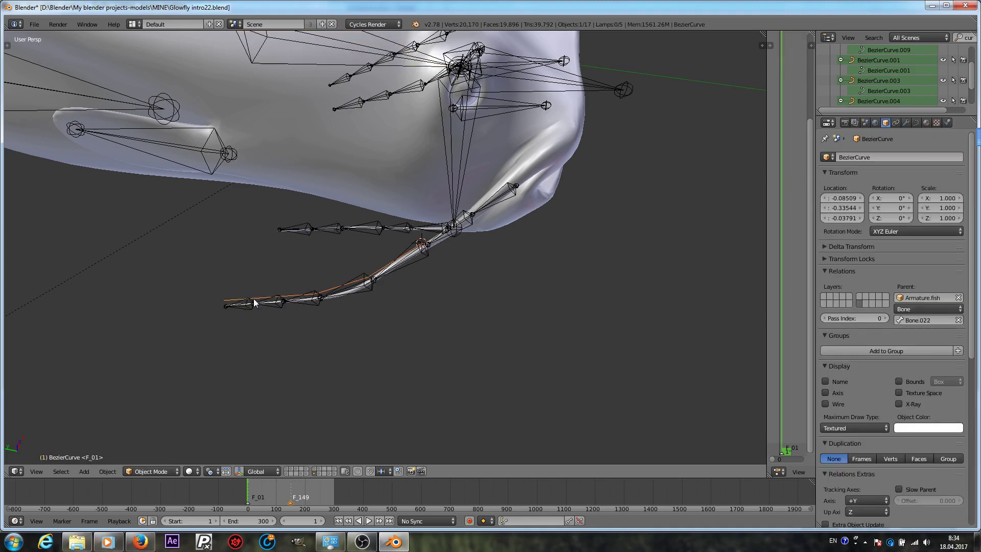
right_click(243, 309)
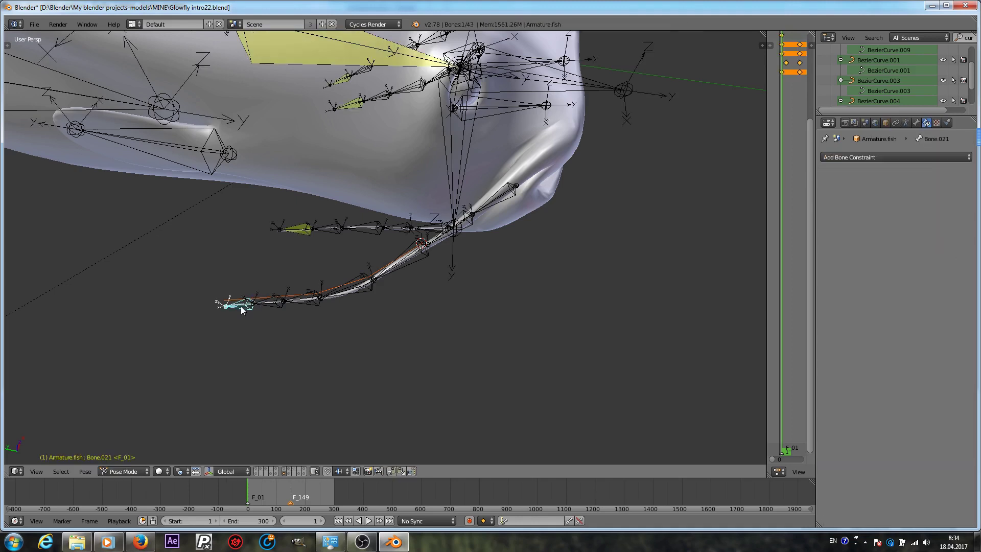
key(shift+ctrl+c)
click(241, 308)
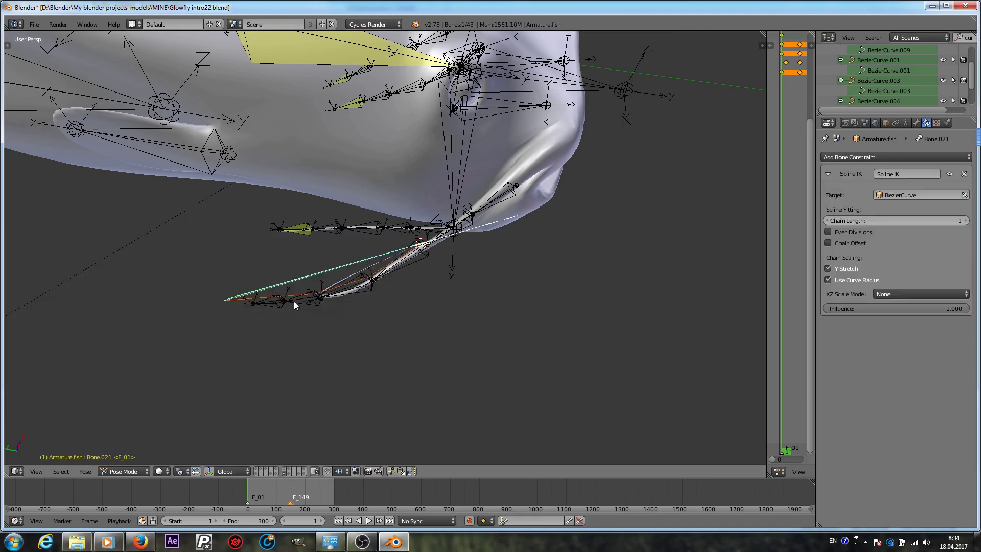
middle_drag(296, 305, 379, 271)
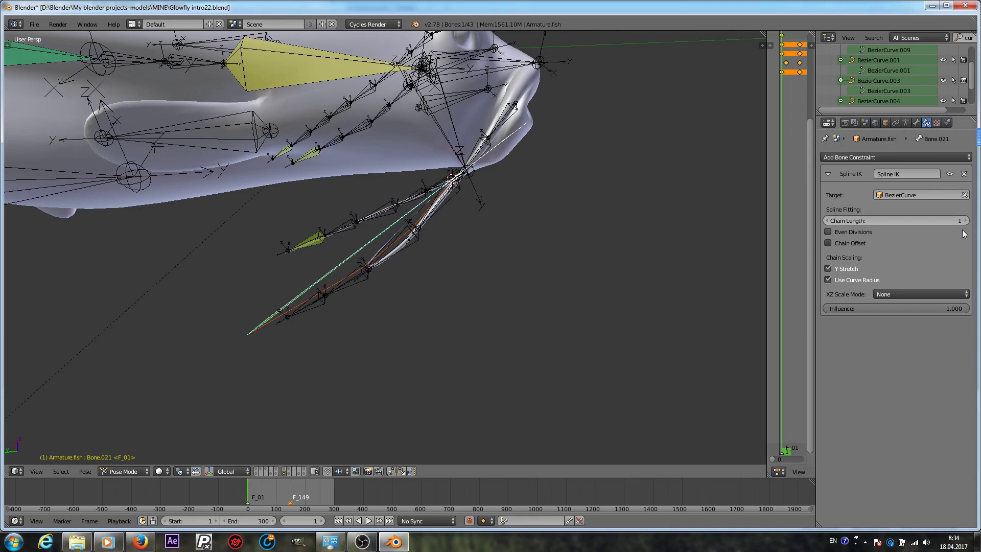
- Set chain length 5, turn off Y Stretch and Use Curve Radius, and use Volume Preservation XZ scaling
click(963, 221)
click(963, 221)
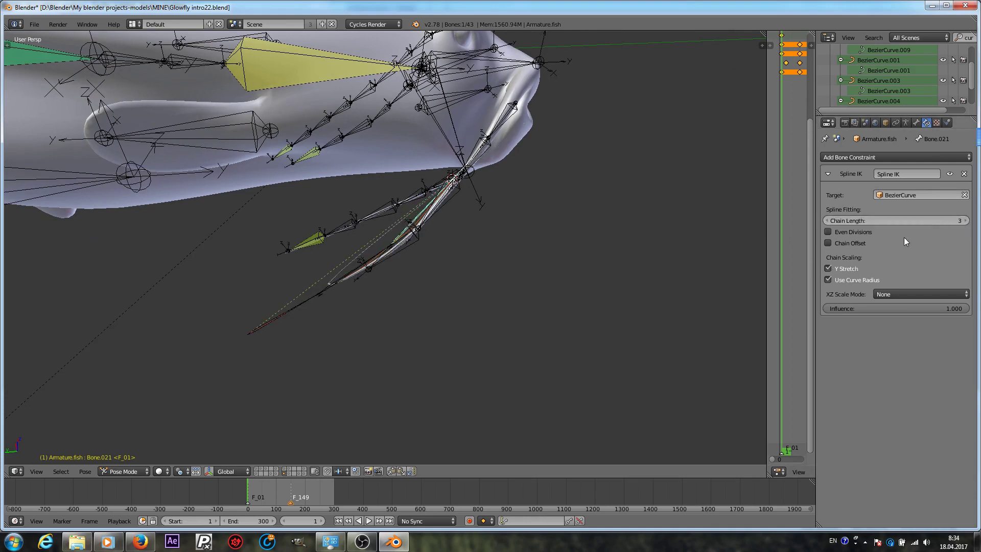
click(838, 268)
click(829, 279)
click(917, 296)
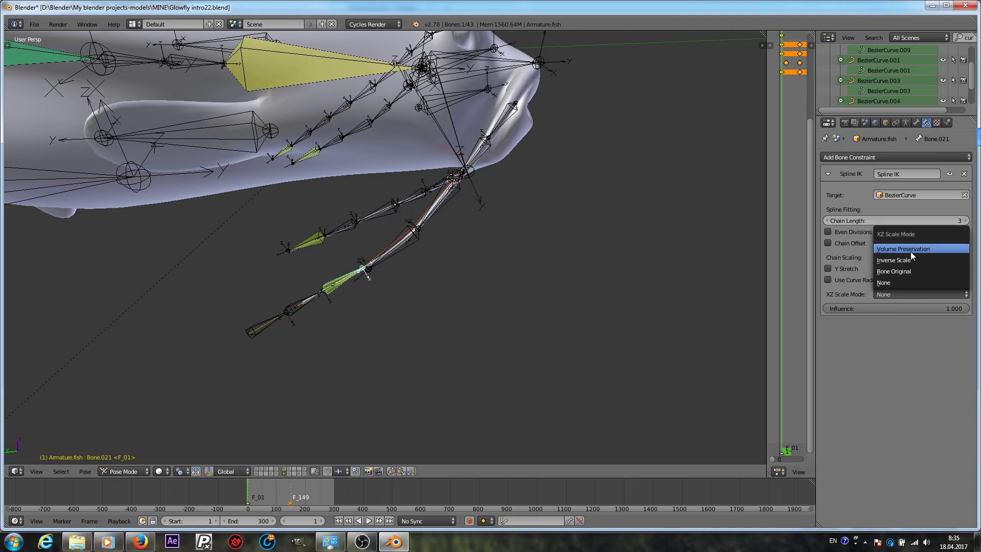
click(910, 251)
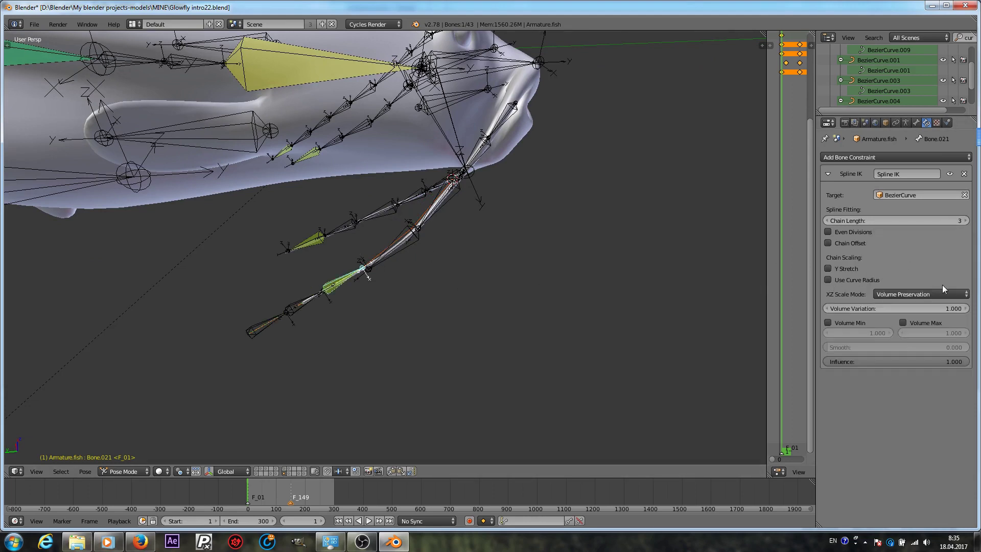
click(965, 221)
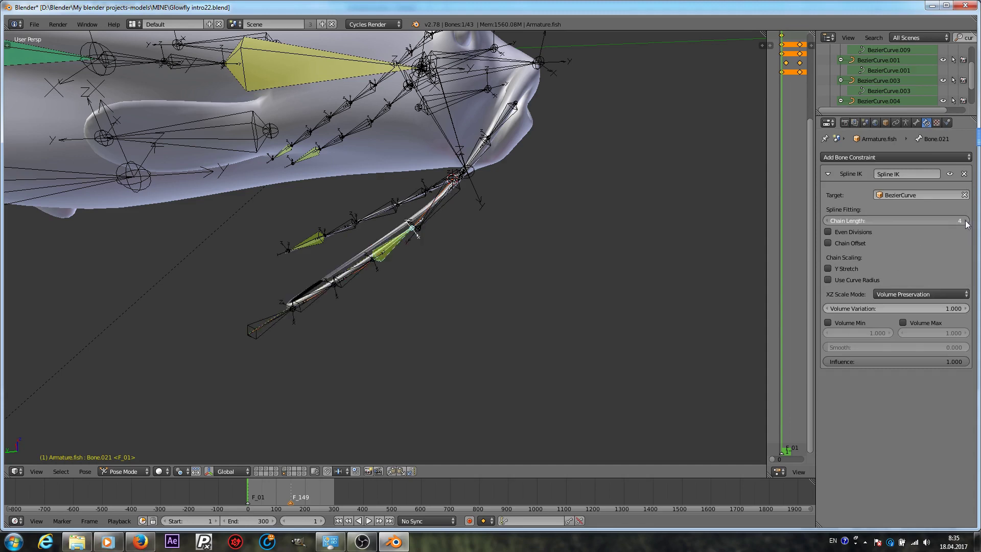
click(965, 221)
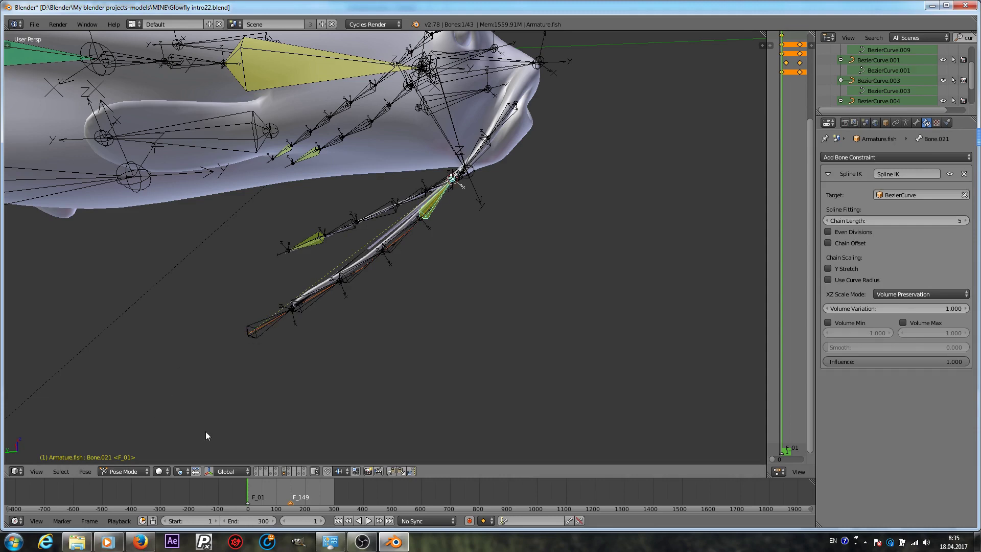
scroll(879, 80, up, 2)
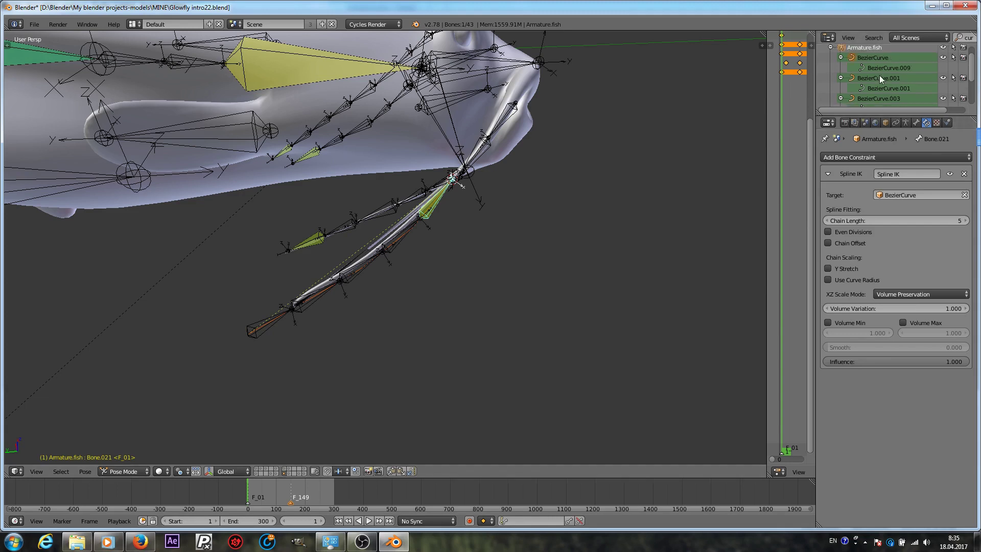
- Apply Switch Direction to the fin's Bezier curve in Edit Mode, then go back to Object Mode
click(879, 67)
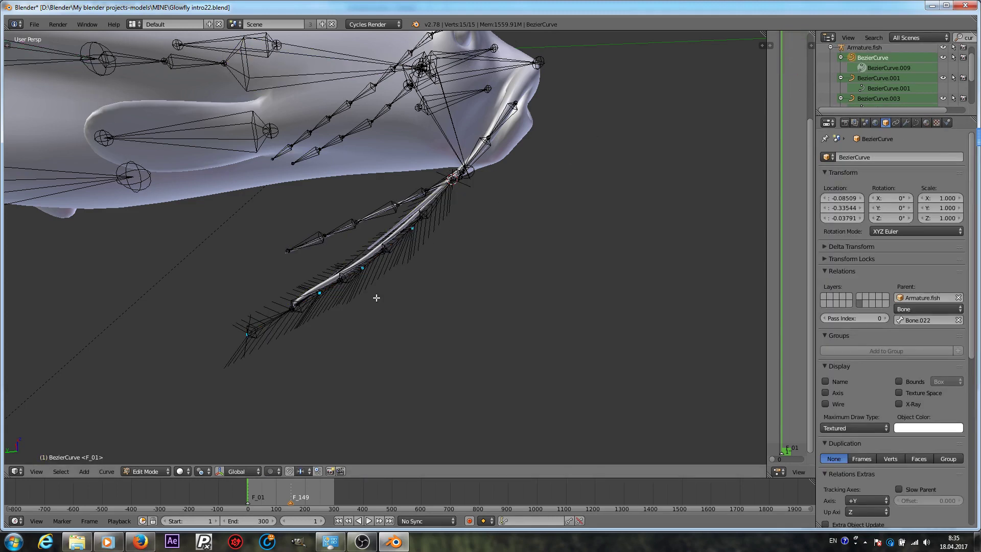
click(149, 471)
key(a)
key(a)
key(w)
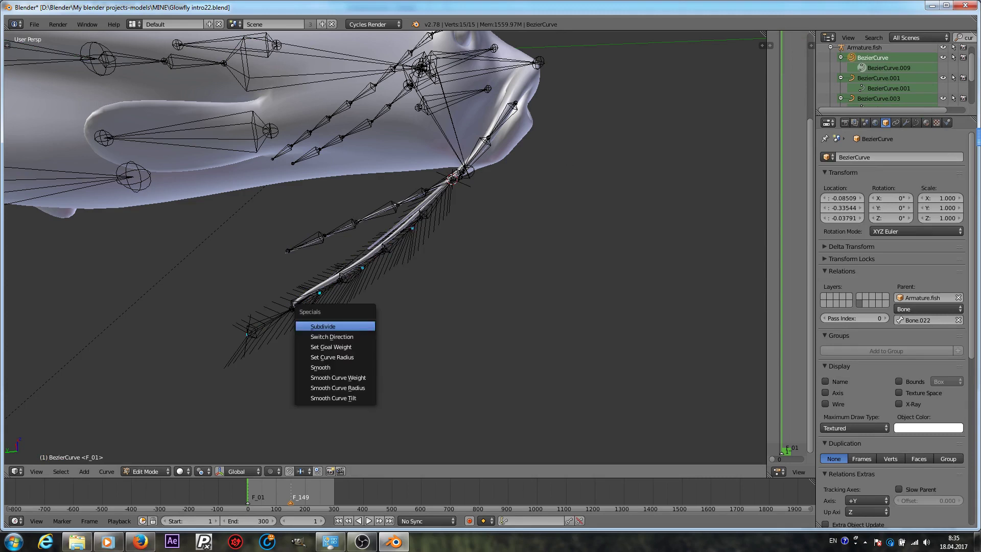
click(341, 337)
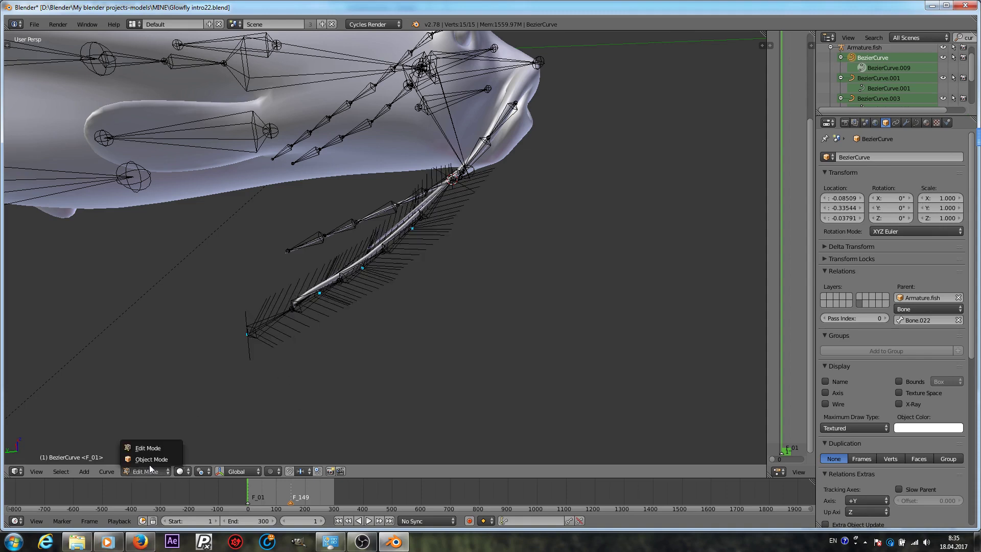
click(153, 459)
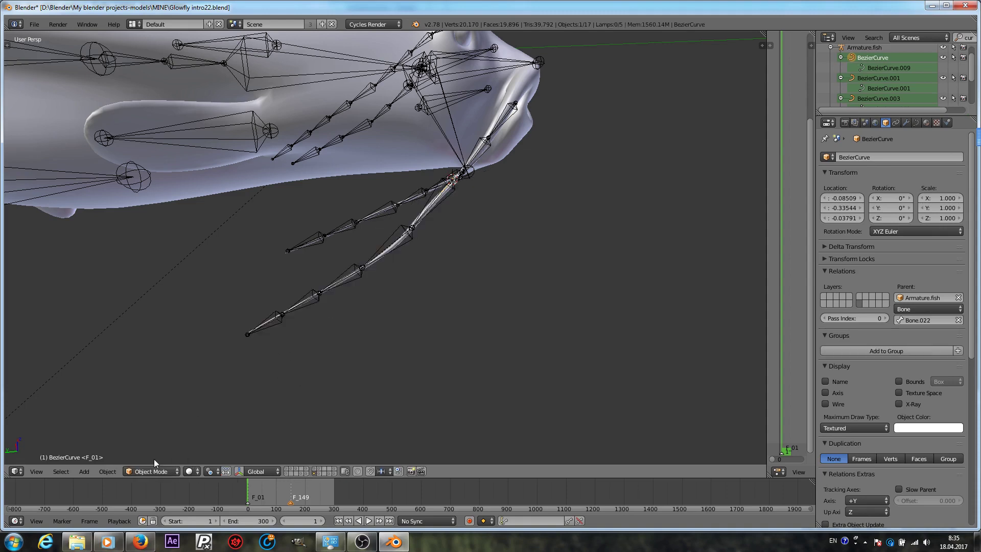
- Select Bone.021 and try Spline IK chain lengths 6 and 4, settling back on 5
right_click(280, 320)
middle_drag(342, 287, 521, 188)
scroll(532, 153, up, 3)
middle_drag(532, 153, 360, 269)
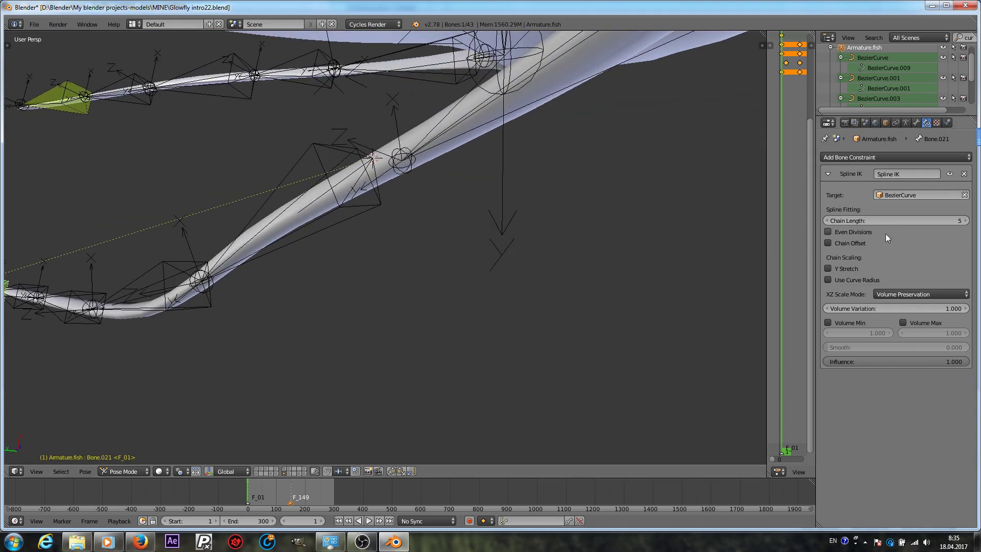
click(965, 221)
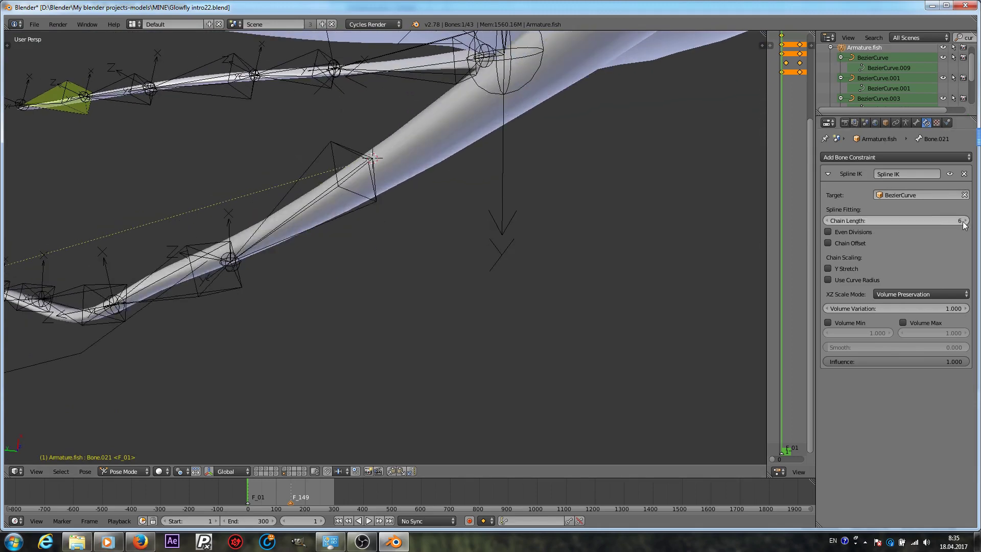
scroll(501, 215, down, 5)
mouse_move(500, 216)
middle_down()
mouse_move(475, 223)
mouse_move(492, 227)
middle_up()
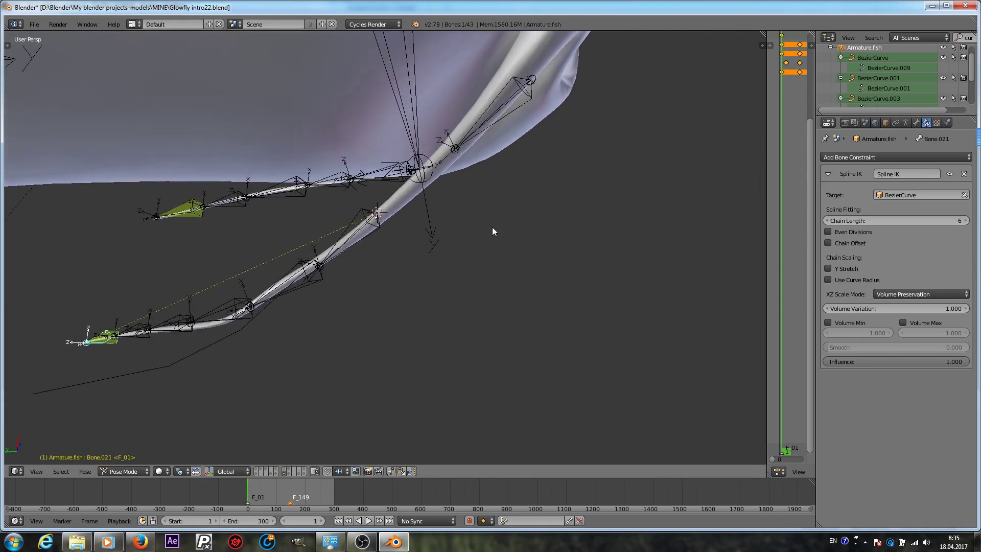
click(827, 221)
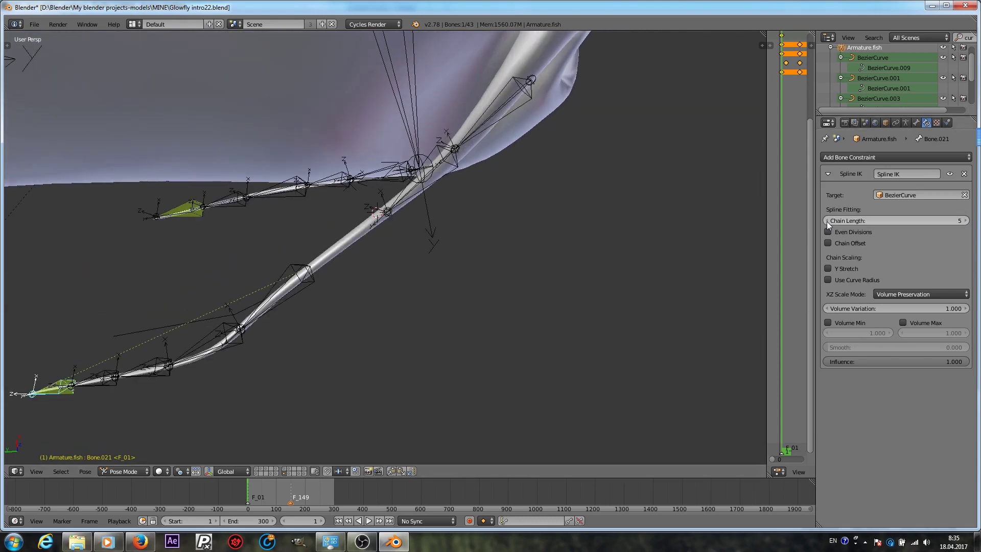
scroll(377, 208, up, 3)
middle_drag(377, 208, 408, 194)
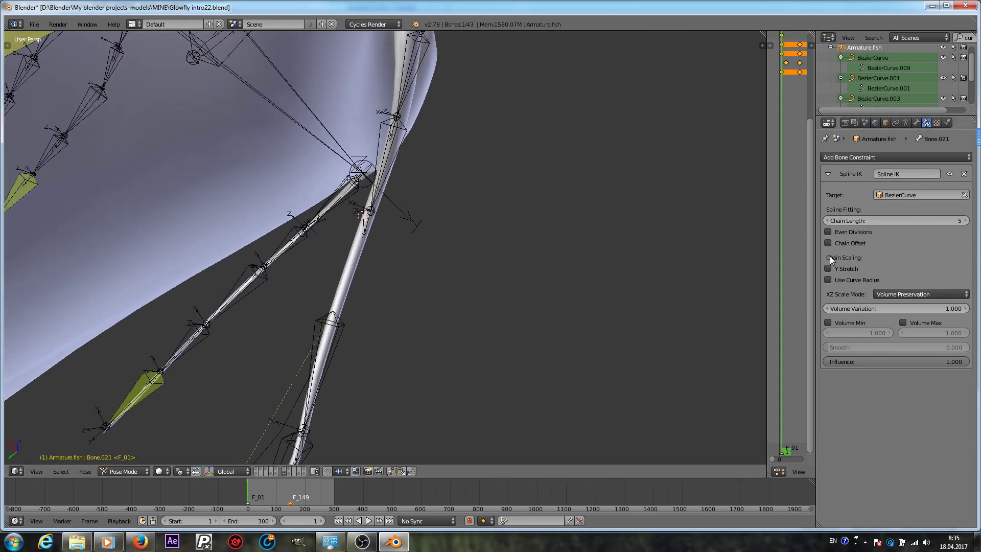
click(827, 220)
mouse_move(434, 236)
middle_down()
mouse_move(408, 241)
mouse_move(428, 233)
middle_up()
click(964, 221)
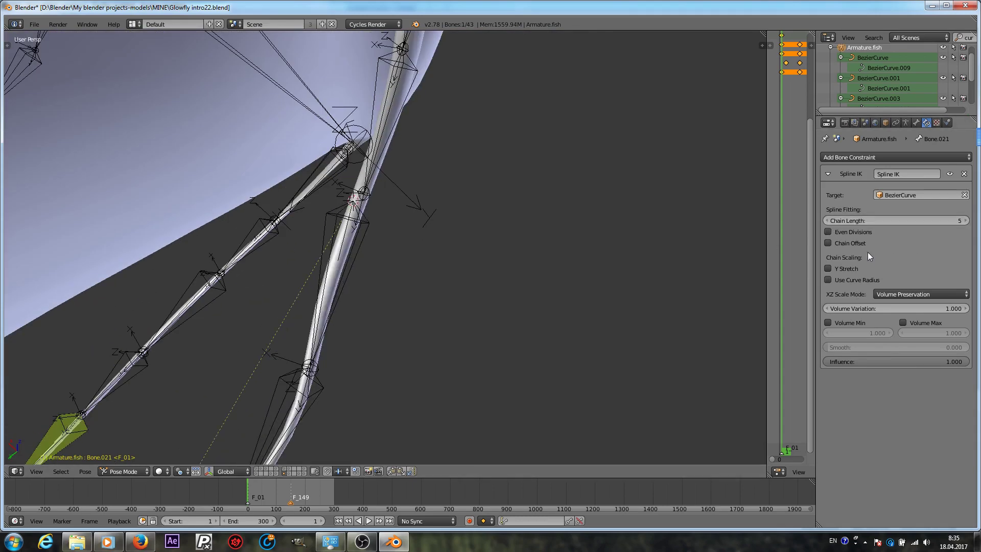
- Enable Chain Offset on the Spline IK and inspect the bone chains around the fish
click(828, 243)
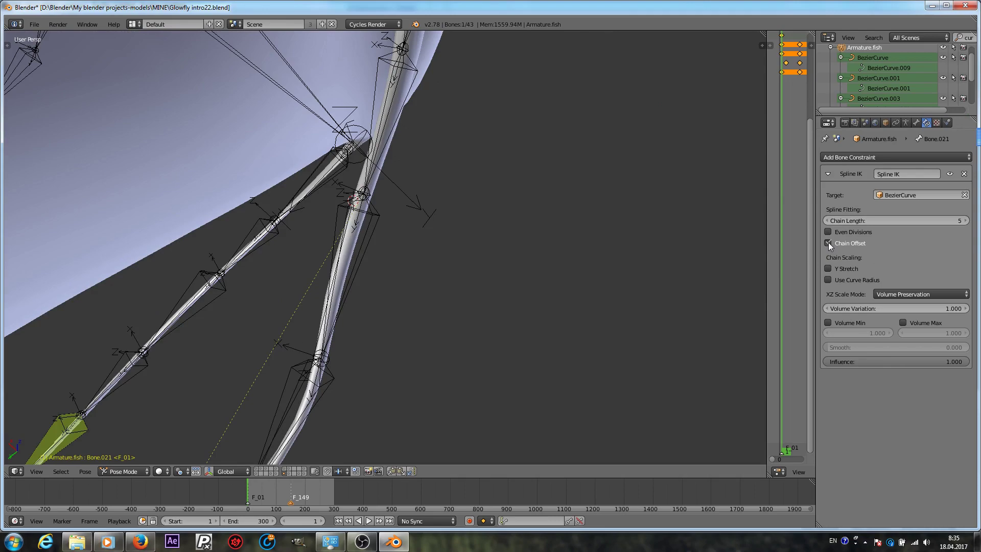
middle_drag(690, 250, 427, 223)
scroll(431, 225, up, 3)
scroll(431, 225, down, 3)
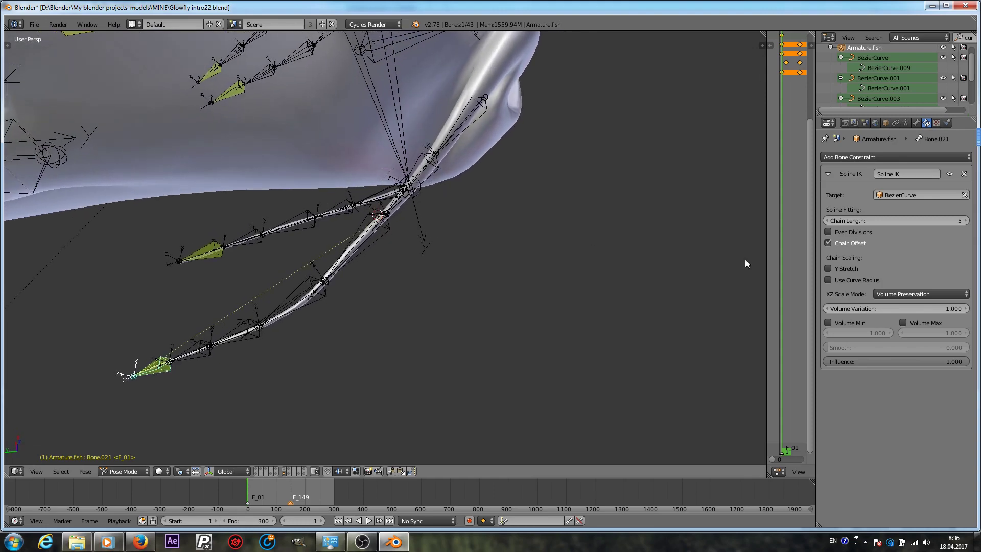
scroll(398, 205, up, 5)
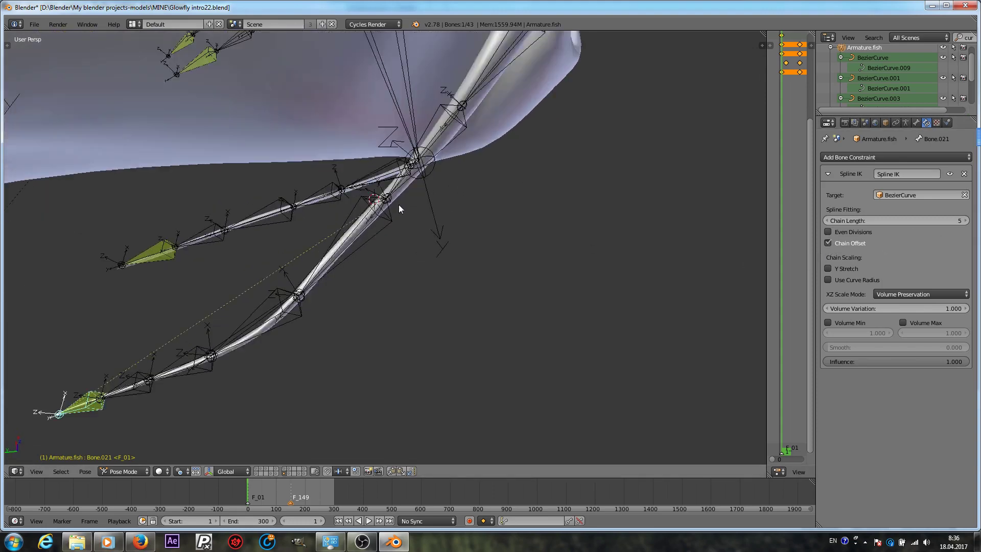
scroll(385, 139, down, 6)
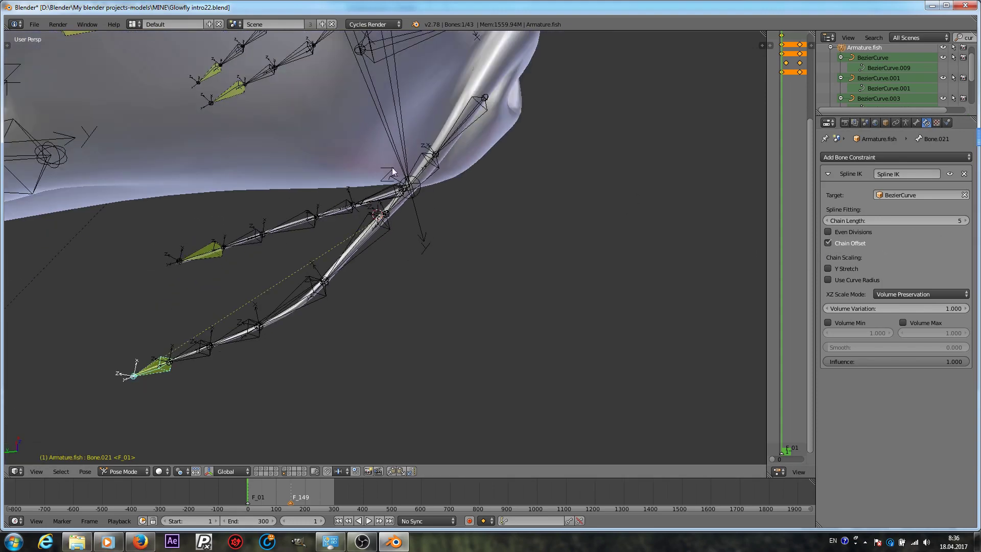
middle_drag(476, 183, 495, 222)
middle_drag(385, 271, 387, 293)
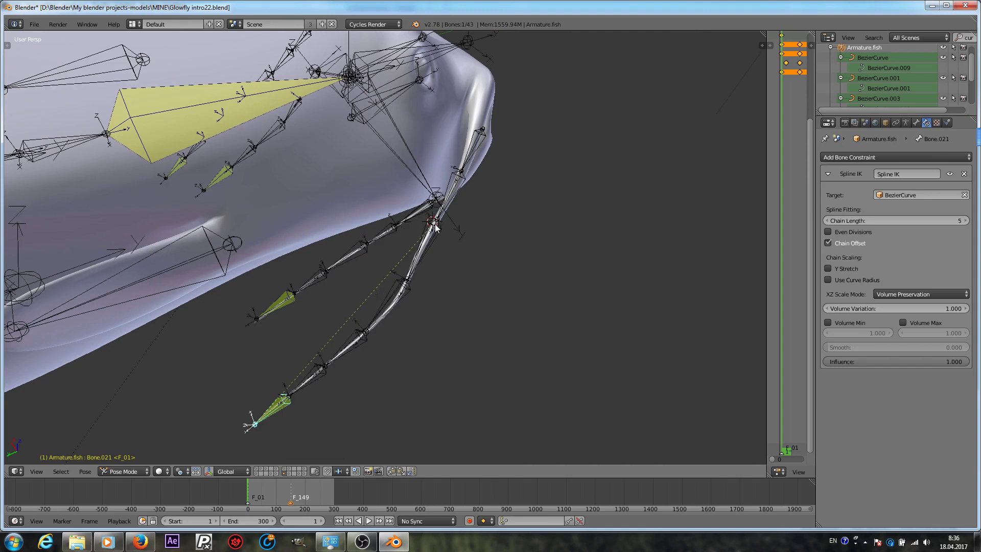
right_click(452, 175)
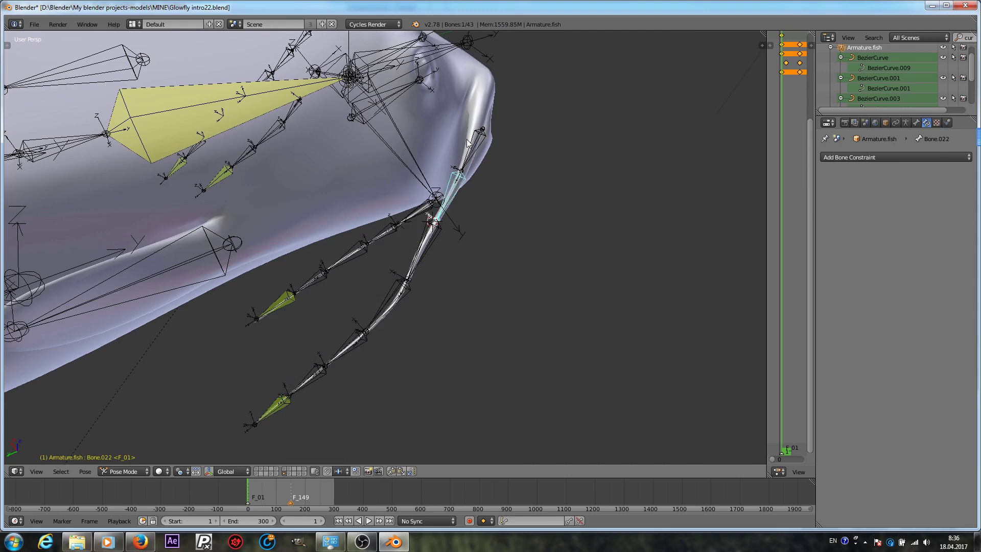
right_click(474, 145)
right_click(269, 418)
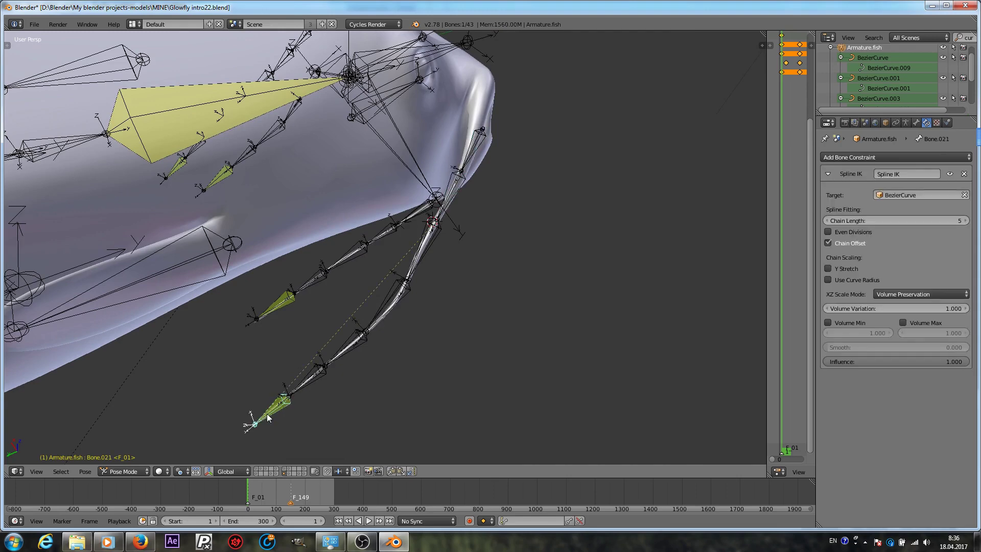
scroll(388, 256, up, 3)
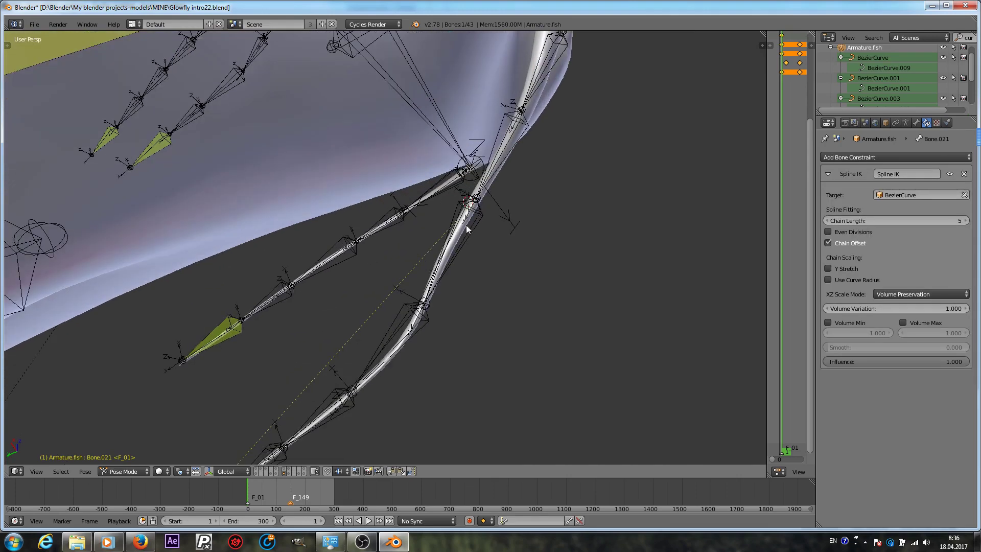
middle_drag(376, 312, 369, 260)
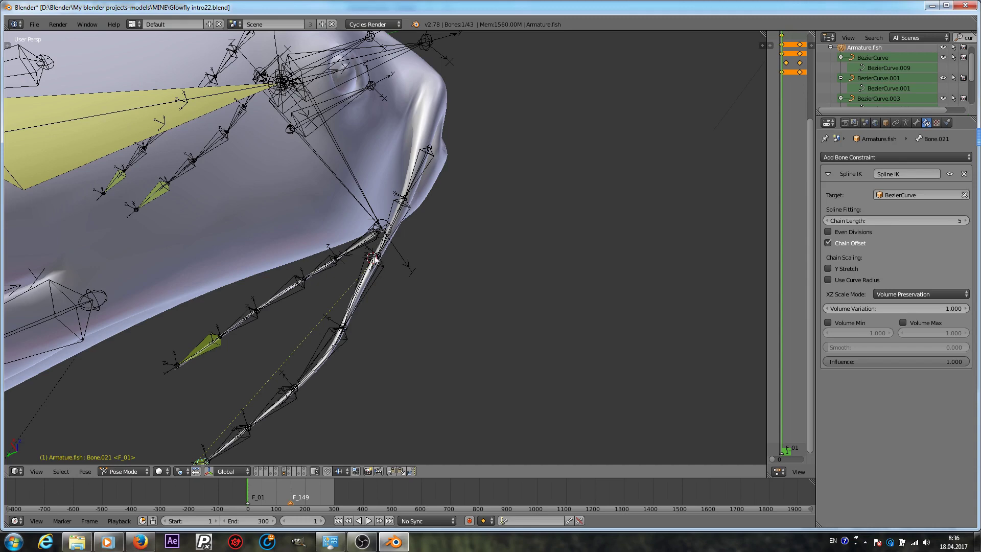
scroll(377, 260, down, 3)
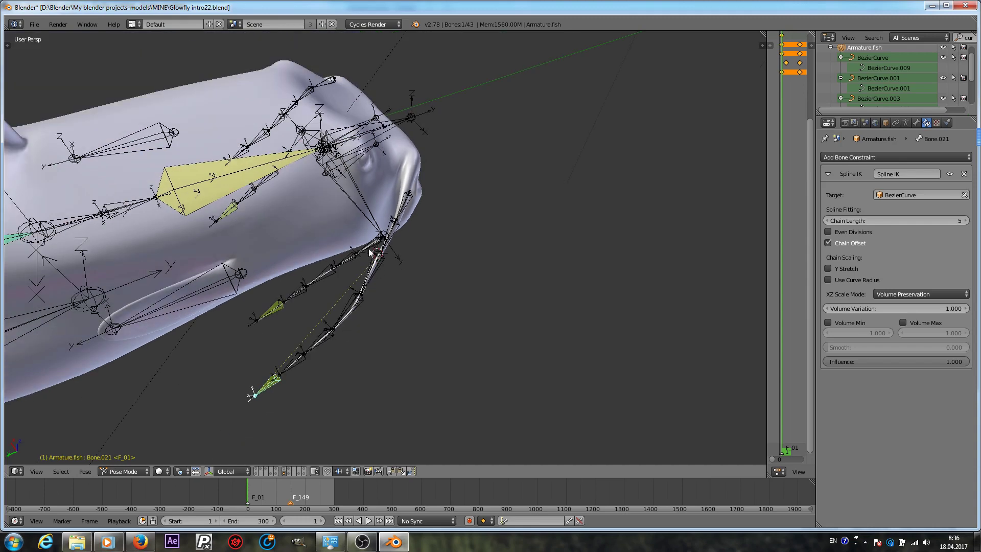
middle_drag(397, 275, 369, 296)
scroll(293, 311, up, 2)
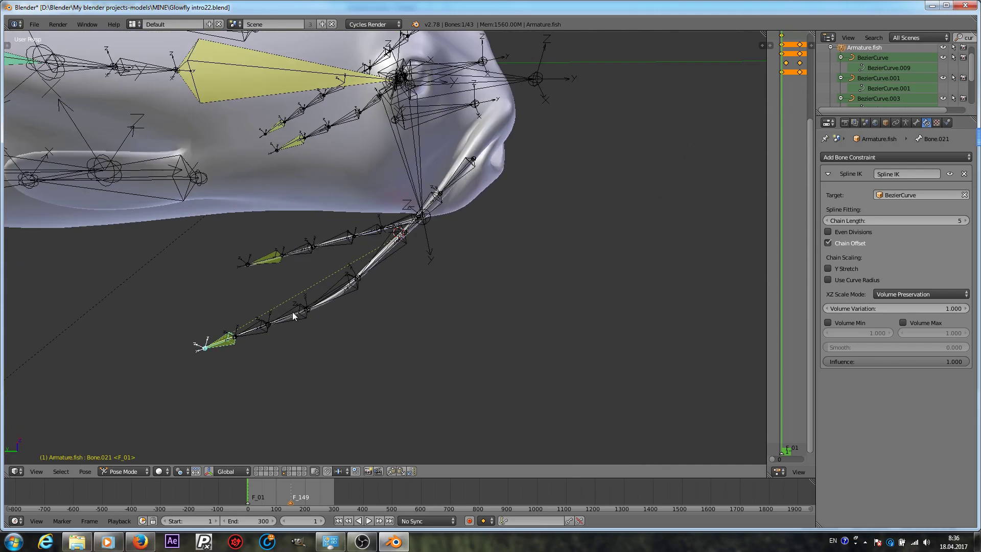
scroll(419, 419, down, 3)
middle_drag(419, 419, 451, 374)
click(368, 520)
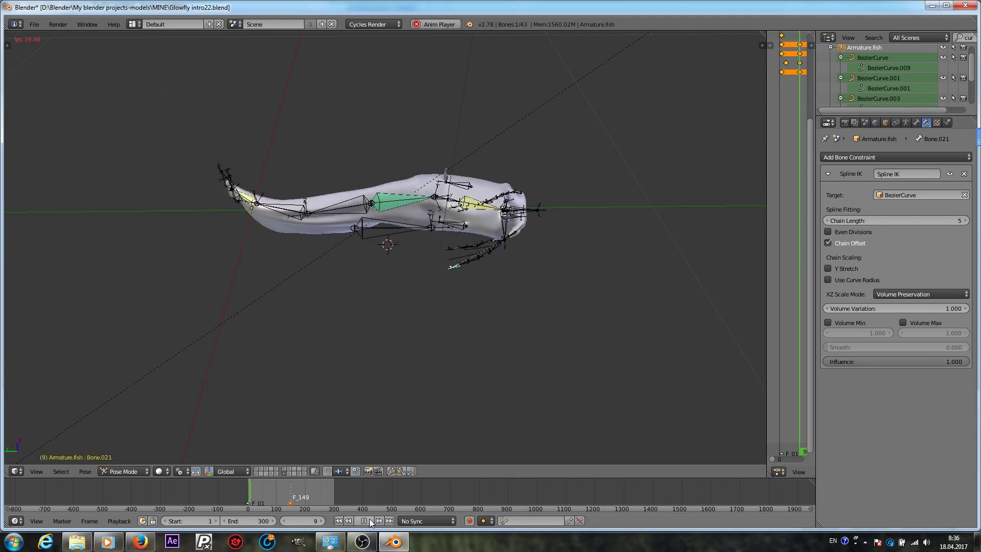
click(364, 521)
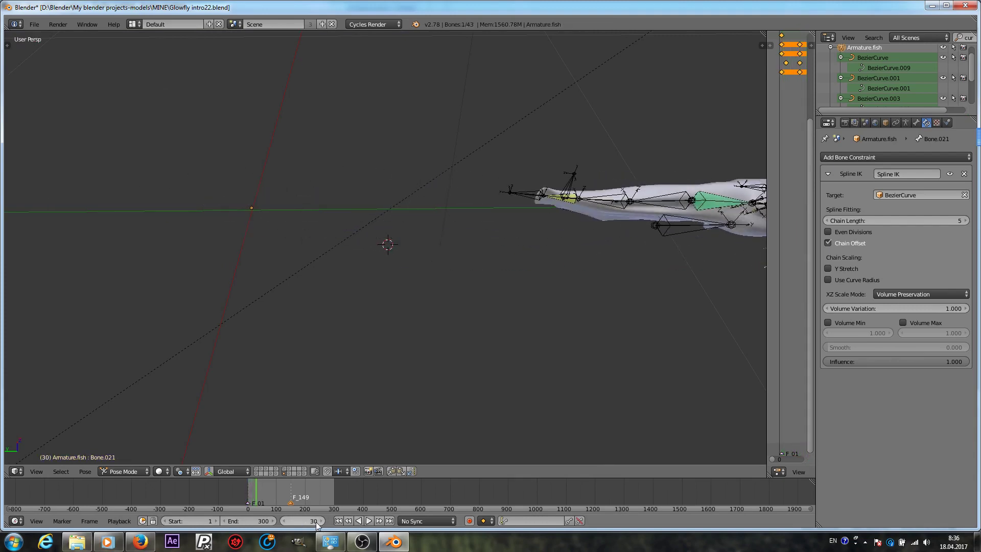
click(338, 521)
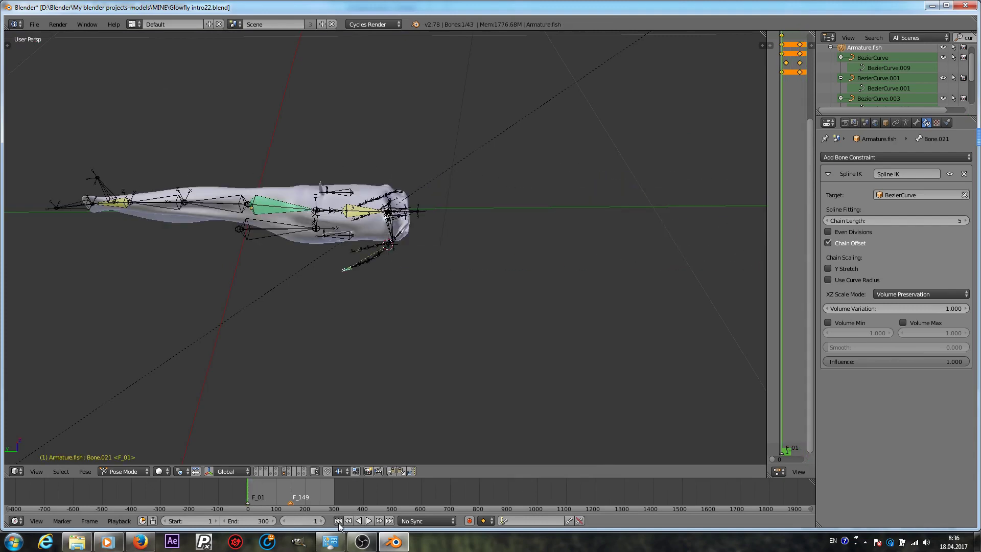
scroll(430, 280, up, 5)
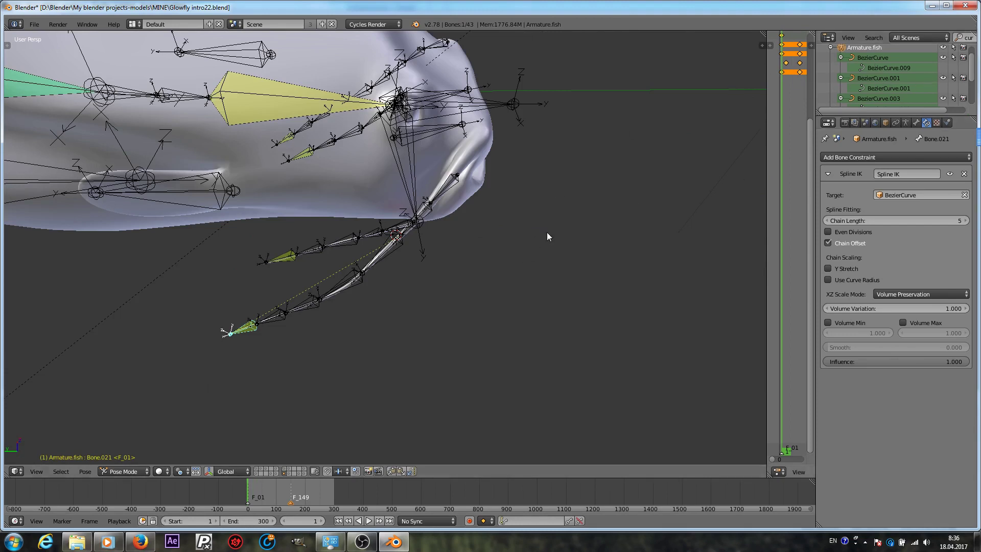
- Enable Soft Body physics on the fin's BezierCurve
click(878, 58)
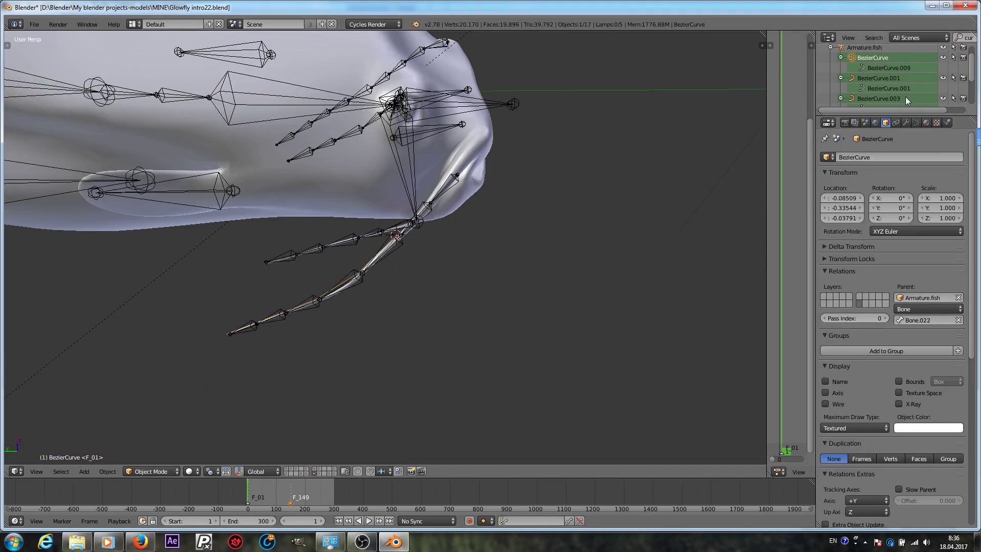
click(947, 122)
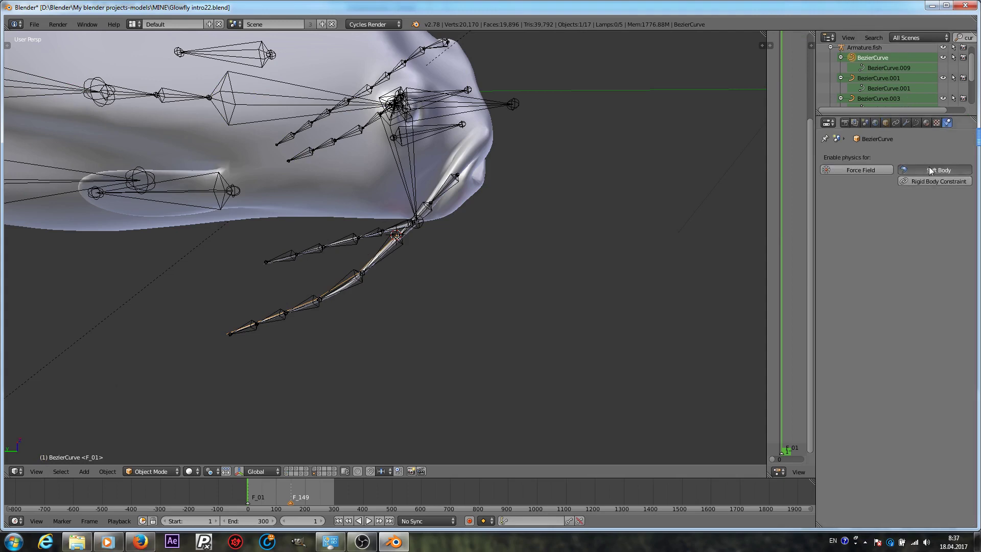
click(928, 169)
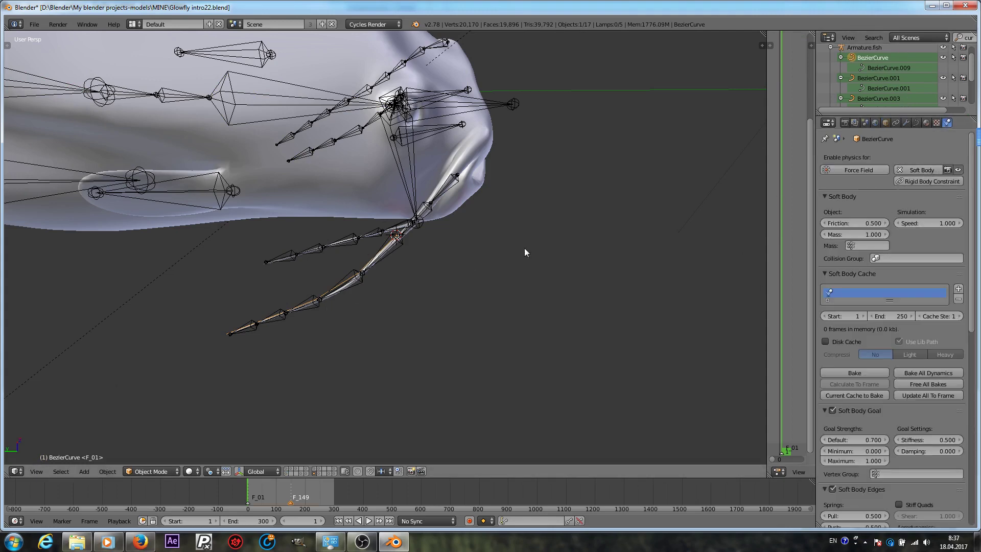
middle_drag(526, 252, 481, 255)
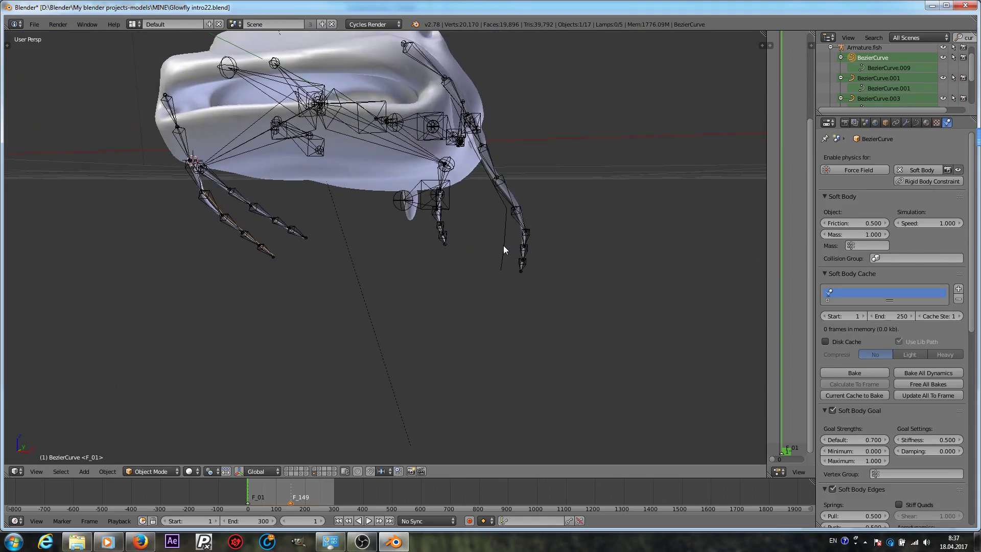
right_click(504, 248)
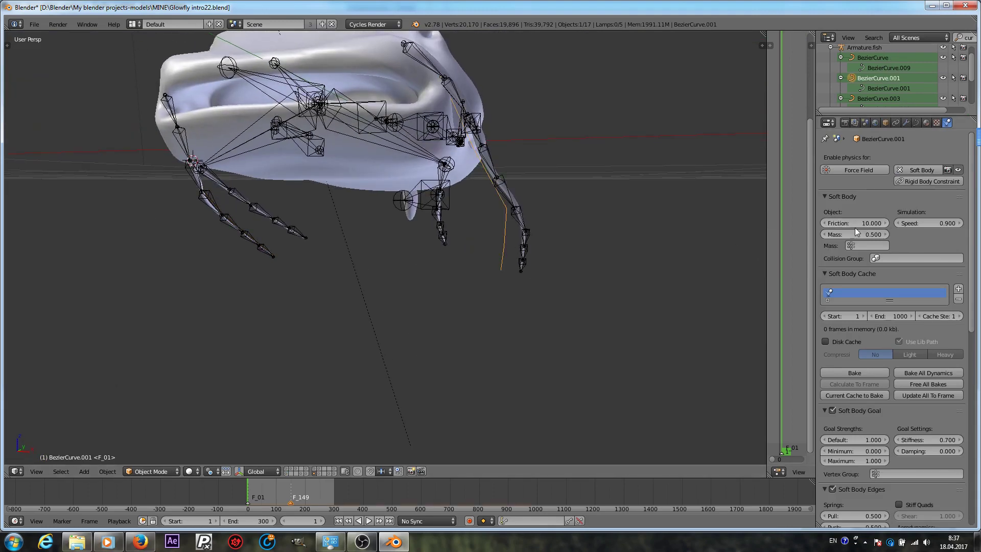
middle_drag(377, 302, 393, 329)
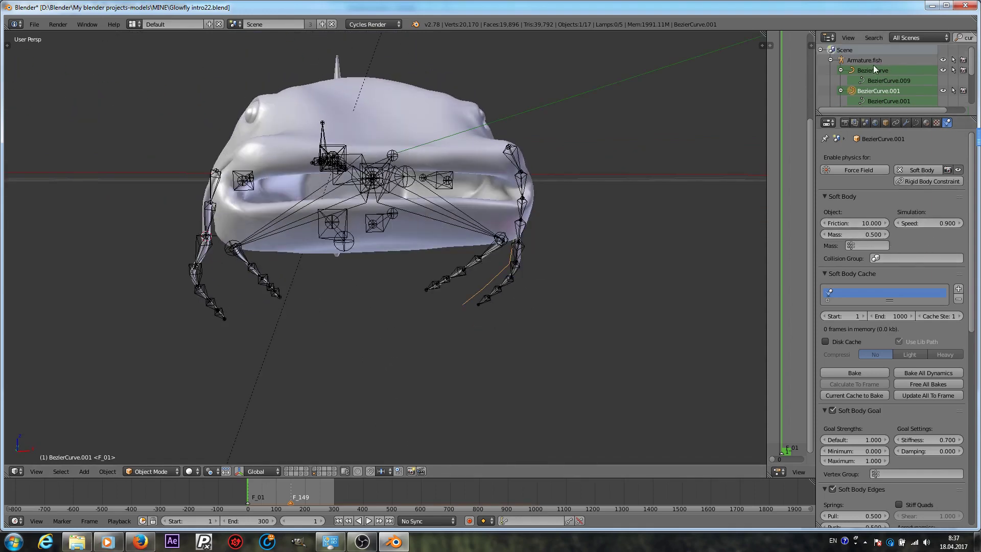
click(874, 67)
scroll(875, 83, up, 1)
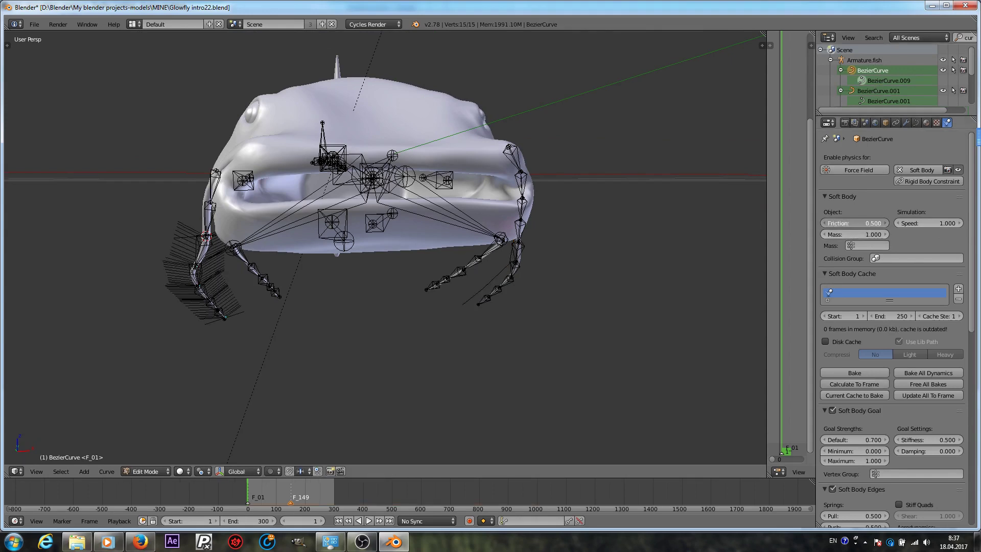
- Set the soft body friction to 10, mass to 0.5 and speed to 0.900
click(853, 222)
text(10)
key(Return)
click(854, 234)
text(0.5)
key(Return)
click(916, 223)
text(0)
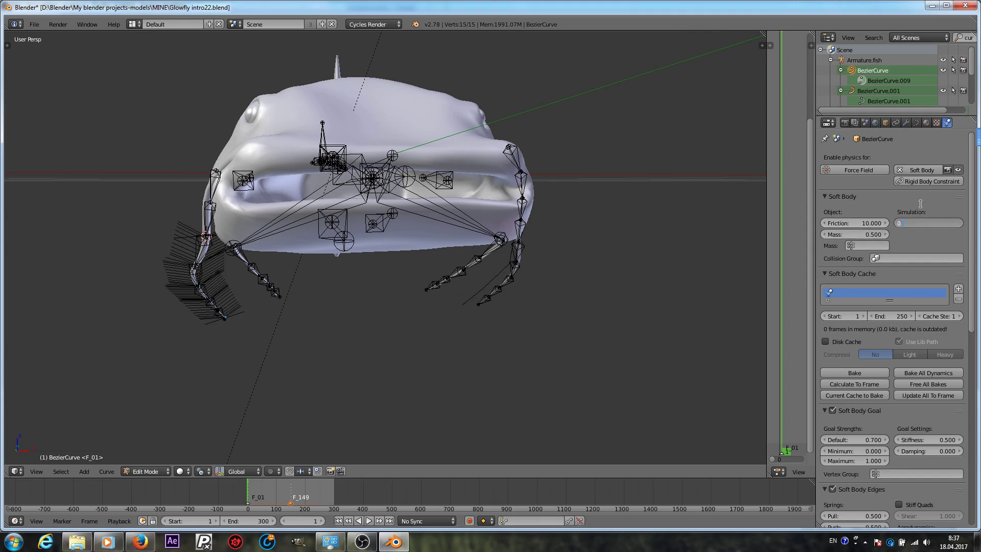
text(.9)
key(Return)
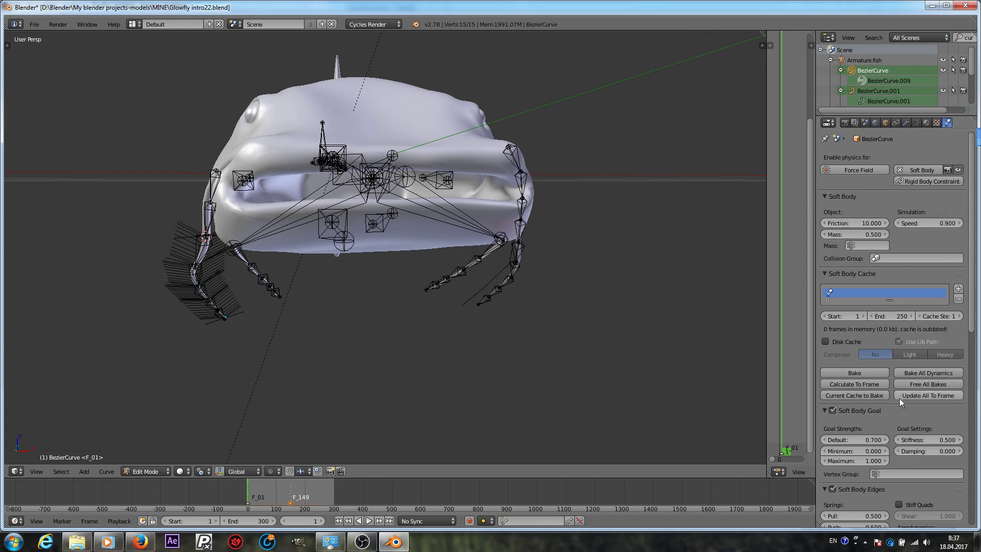
- Set goal default 1.000 with stiffness 0.700, toggle Edges off and on, and check gravity weight
scroll(901, 397, down, 4)
click(940, 357)
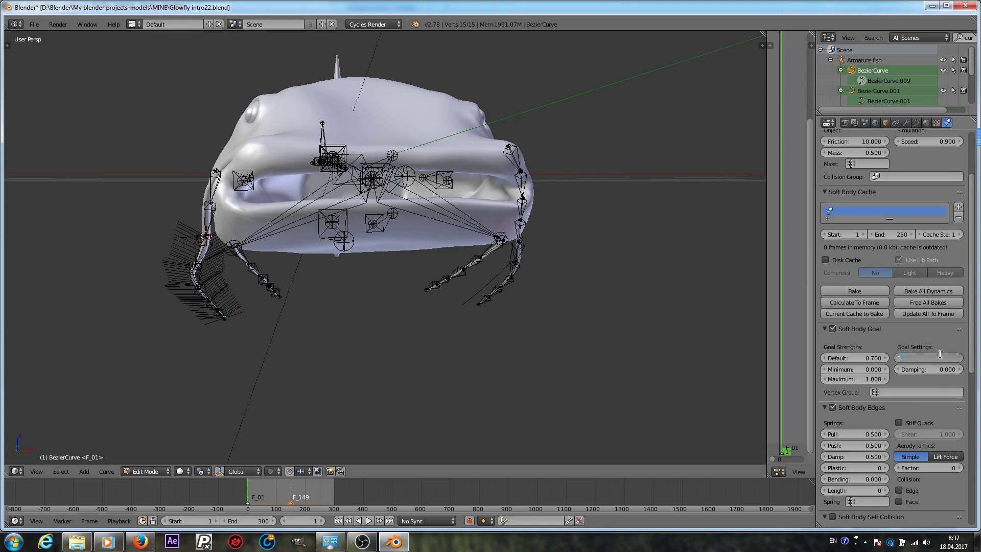
click(850, 357)
text(1)
key(Return)
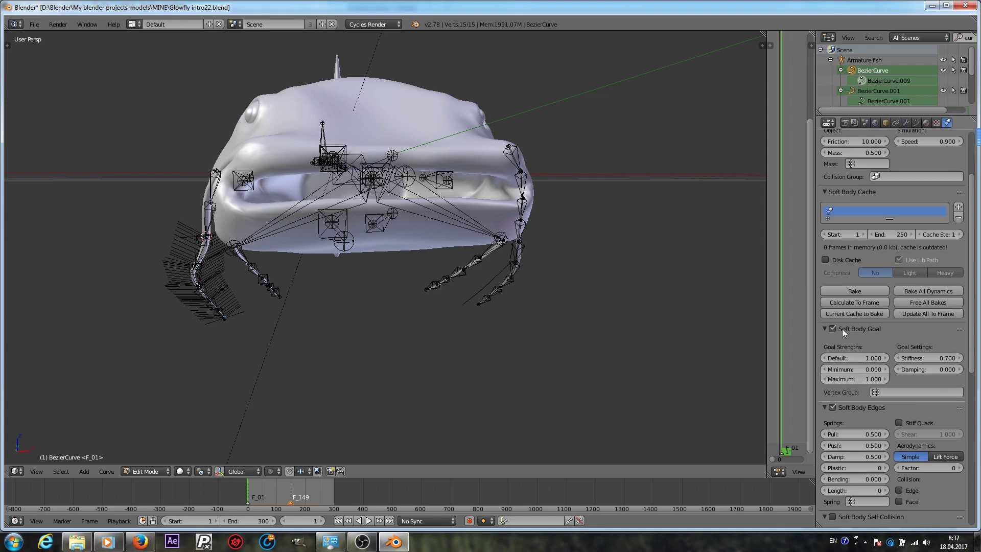
click(831, 408)
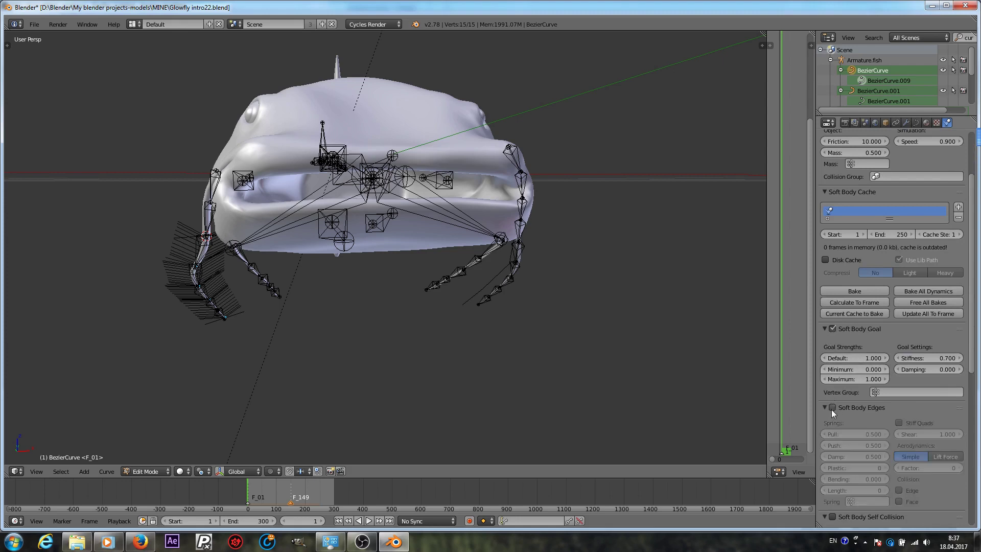
click(831, 407)
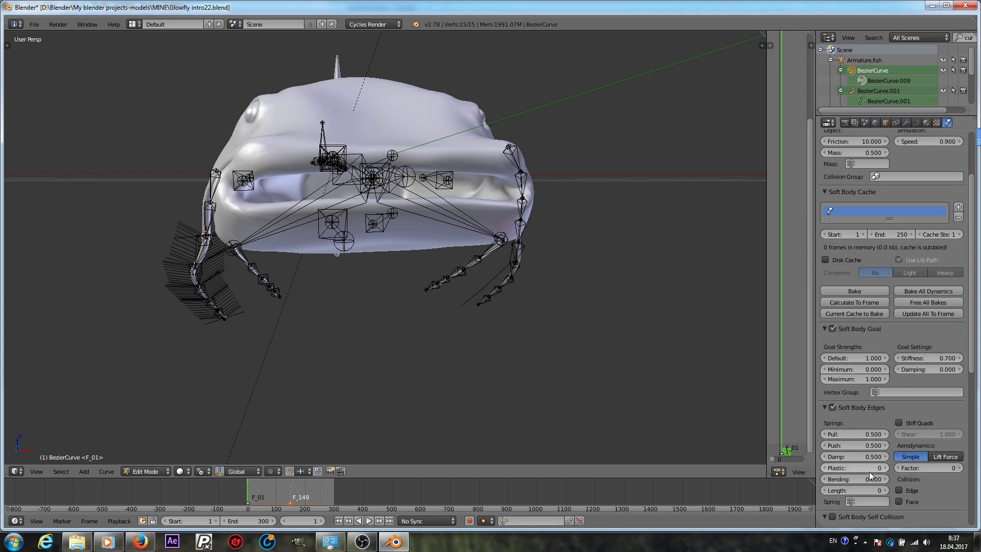
scroll(883, 454, down, 4)
scroll(882, 375, down, 6)
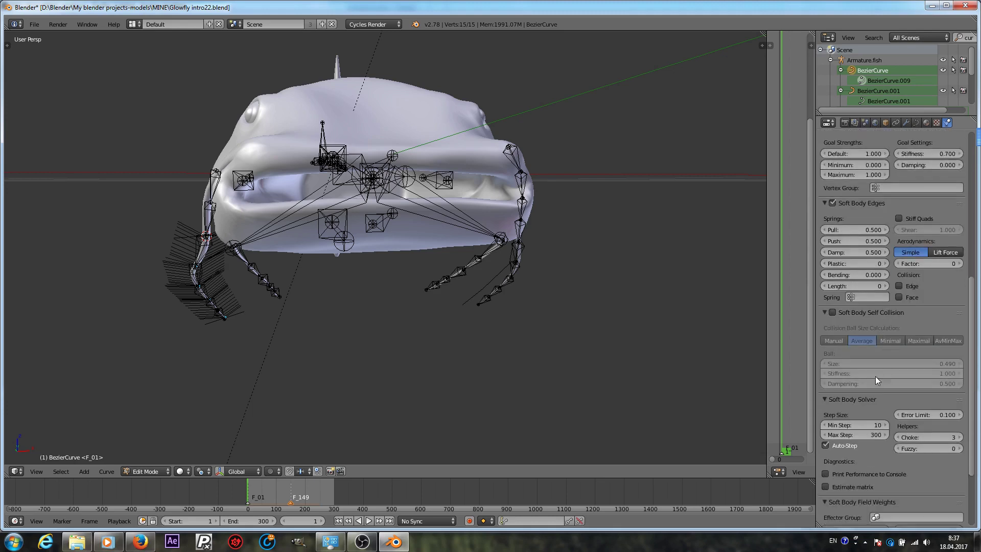
scroll(853, 428, down, 5)
click(846, 434)
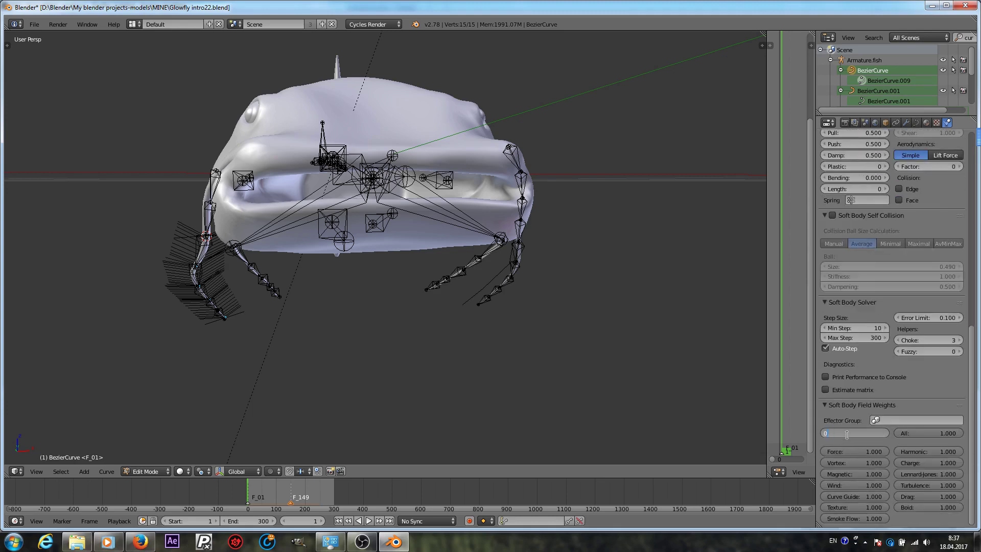
scroll(894, 376, up, 18)
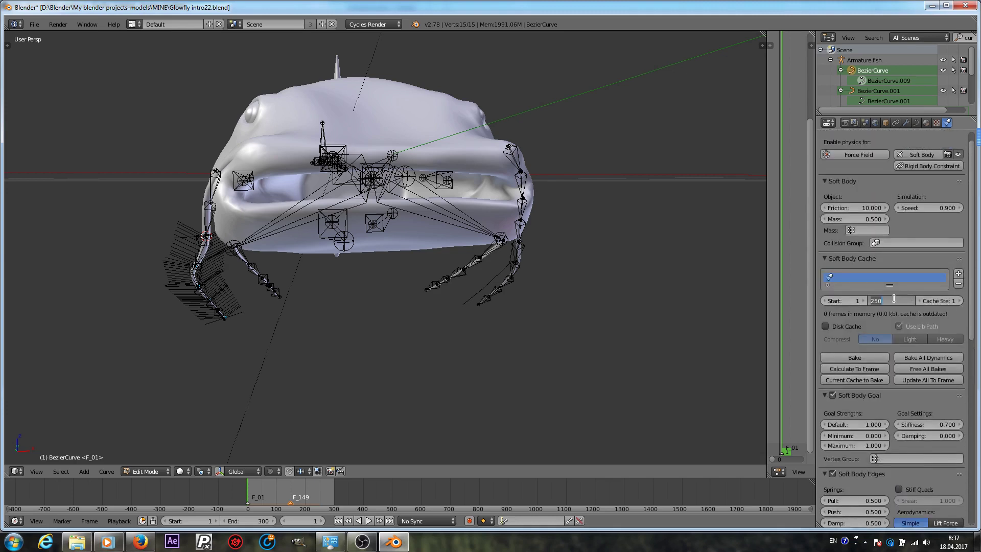
- Set the soft body cache end to frame 1000 and frame the fish in camera view
key(Return)
scroll(903, 262, up, 1)
middle_drag(424, 308, 394, 357)
scroll(395, 358, down, 3)
key(KP_0)
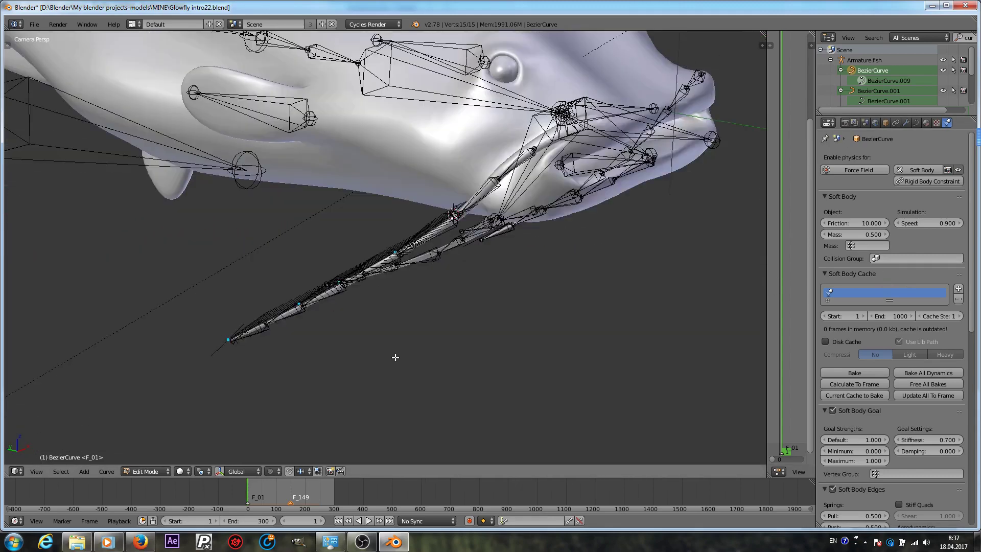
scroll(395, 357, down, 3)
scroll(394, 357, up, 6)
scroll(395, 357, down, 5)
shift+middle_drag(395, 357, 428, 374)
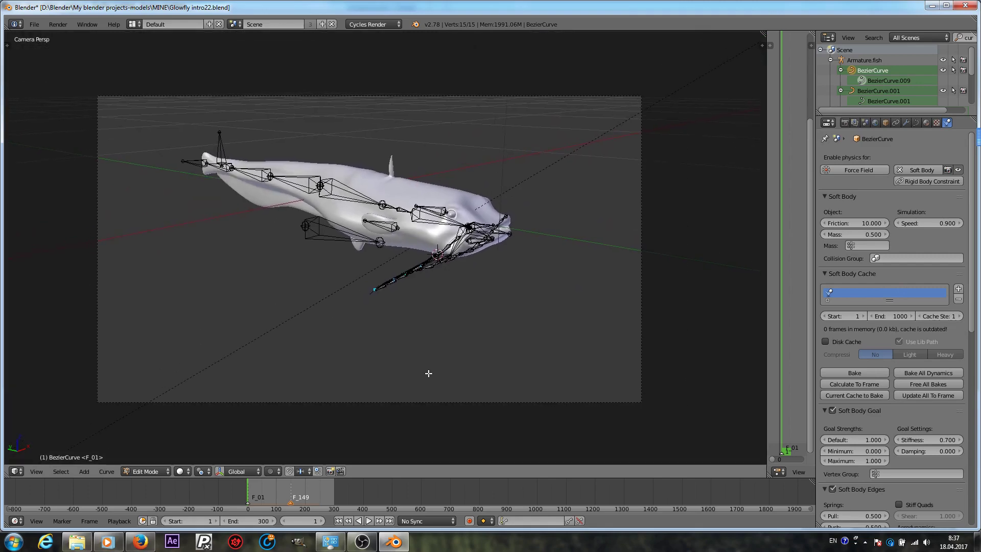
scroll(428, 373, up, 1)
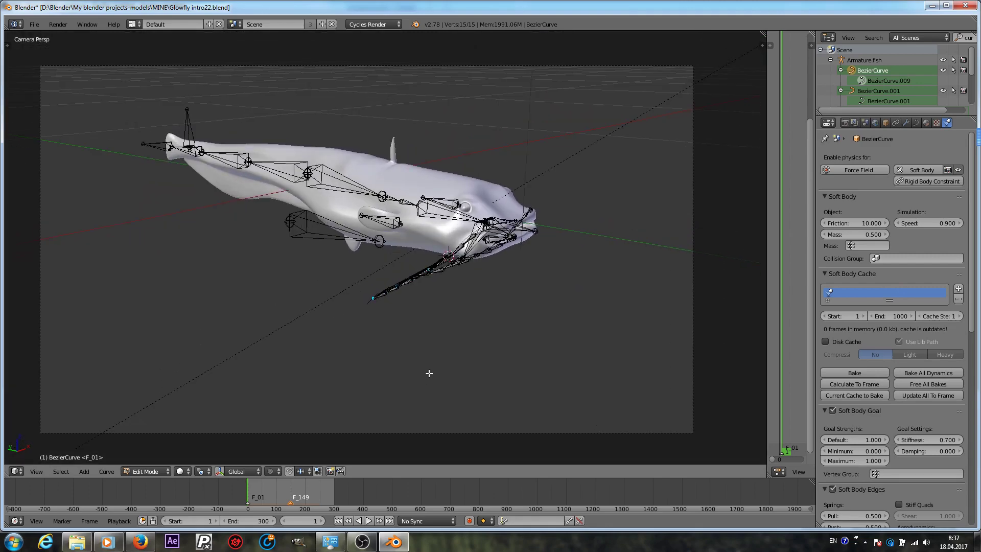
- Play, stop, rewind and replay the whisker animation, then show Bone.021's bone constraints
click(367, 522)
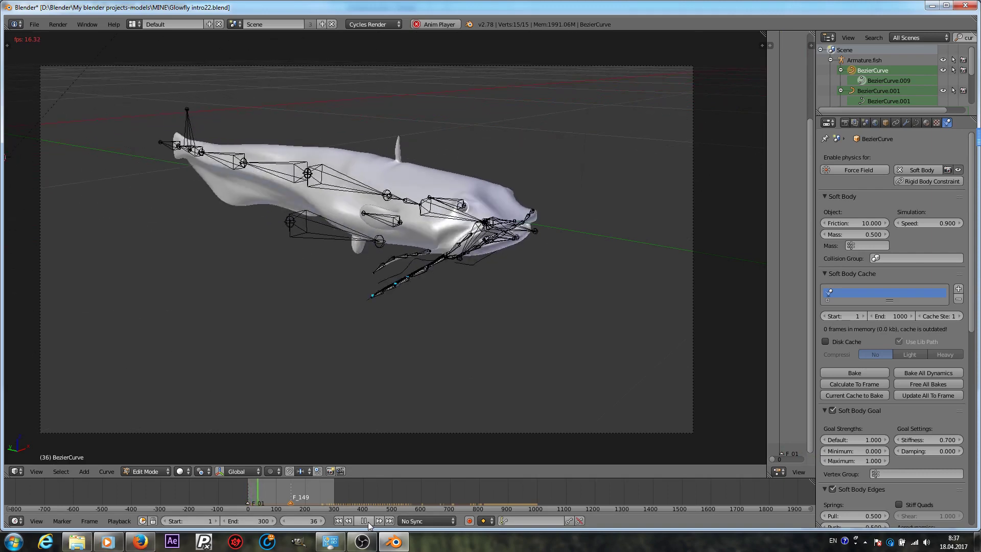
click(368, 522)
scroll(374, 328, up, 4)
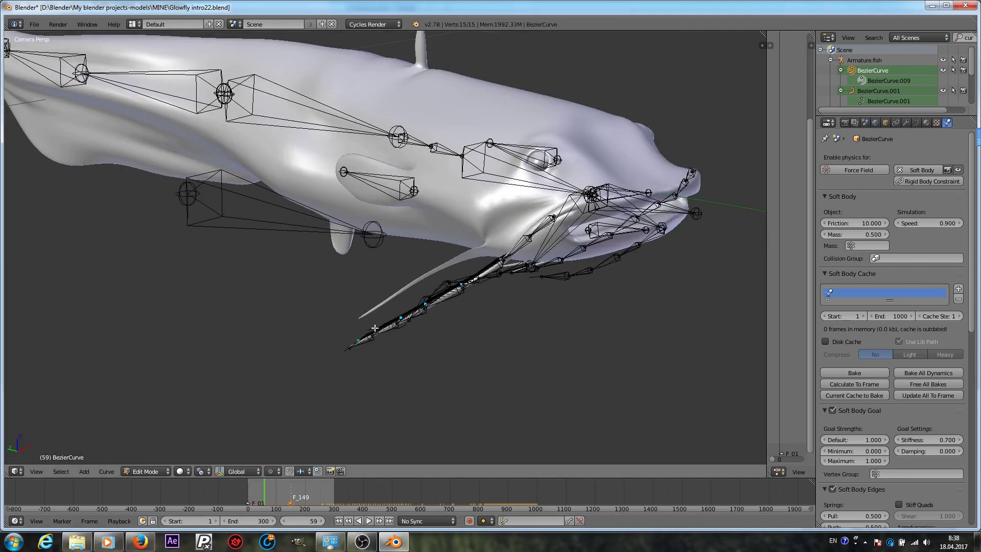
click(338, 520)
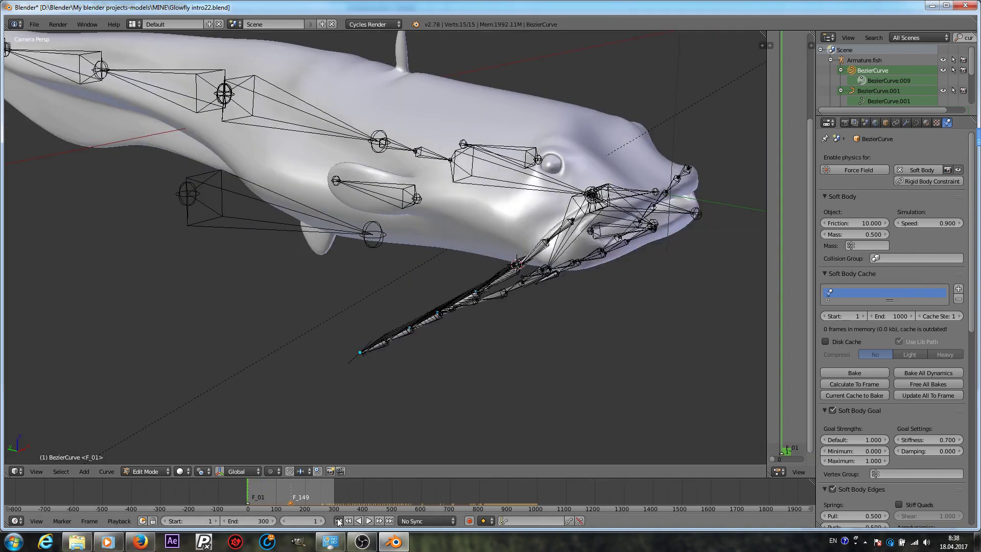
click(370, 521)
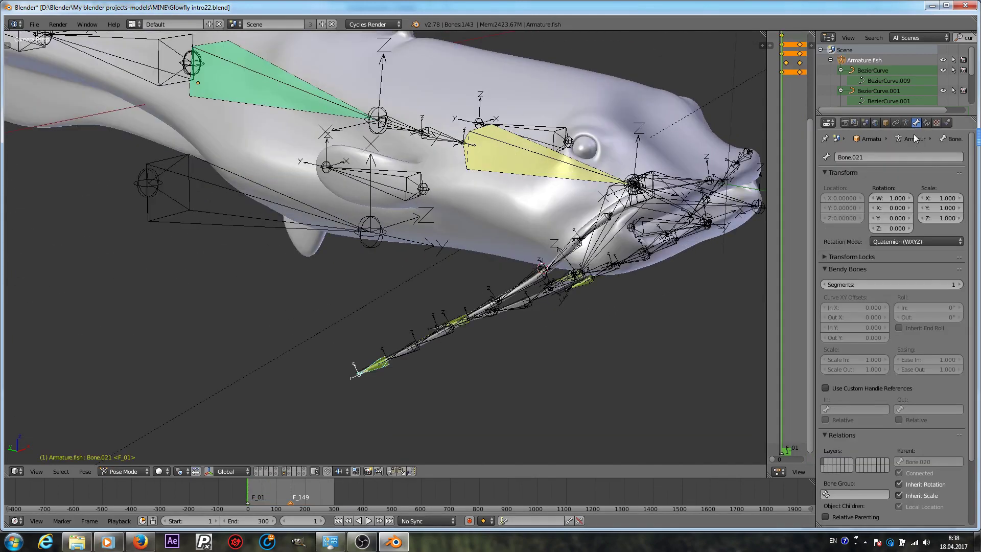
click(926, 122)
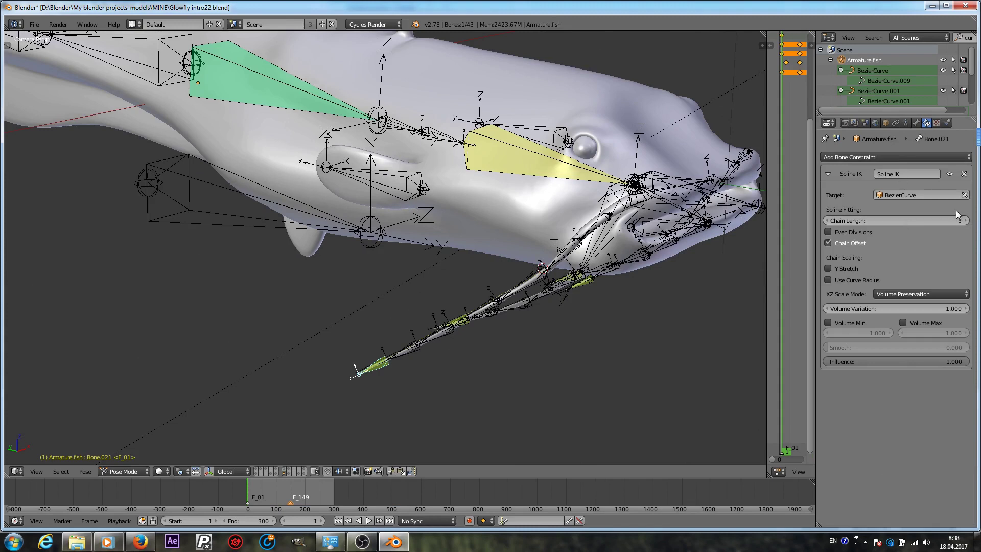
- Nudge the Spline IK chain length to 6 and back to 5, then uncheck Chain Offset
click(964, 221)
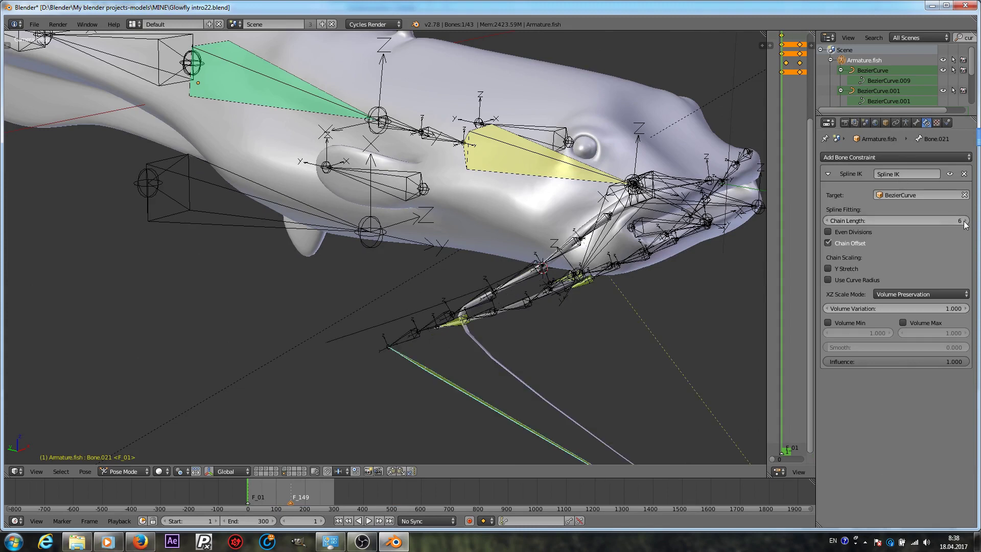
click(826, 221)
click(827, 243)
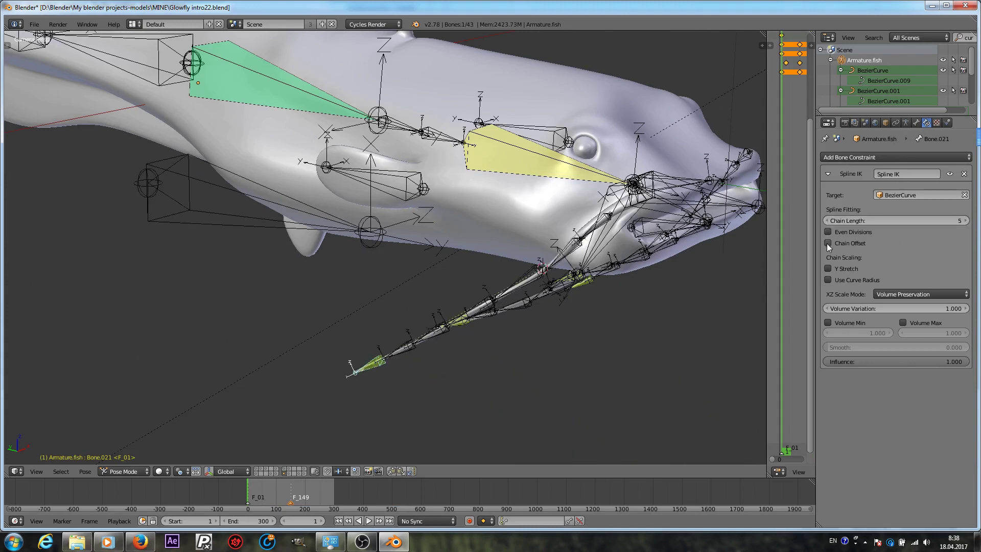
- Preview the whisker motion from the camera, playing and rewinding to frame 1 twice
key(KP_0)
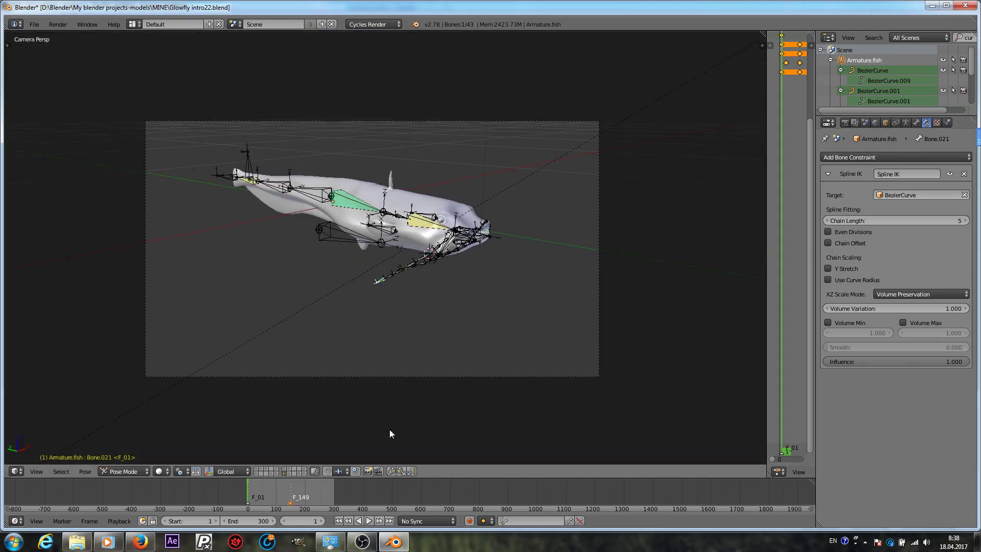
click(368, 520)
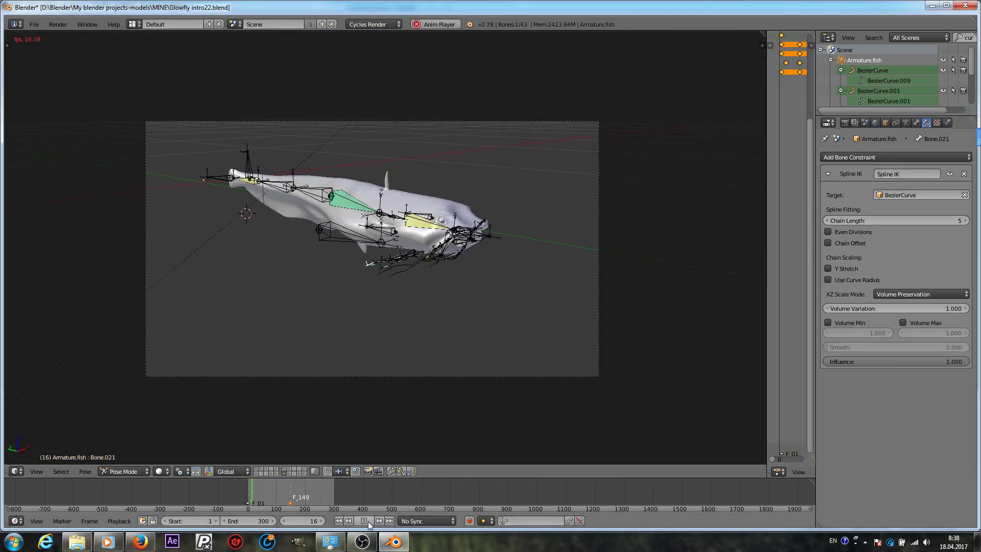
click(368, 521)
scroll(449, 327, up, 5)
scroll(449, 327, down, 5)
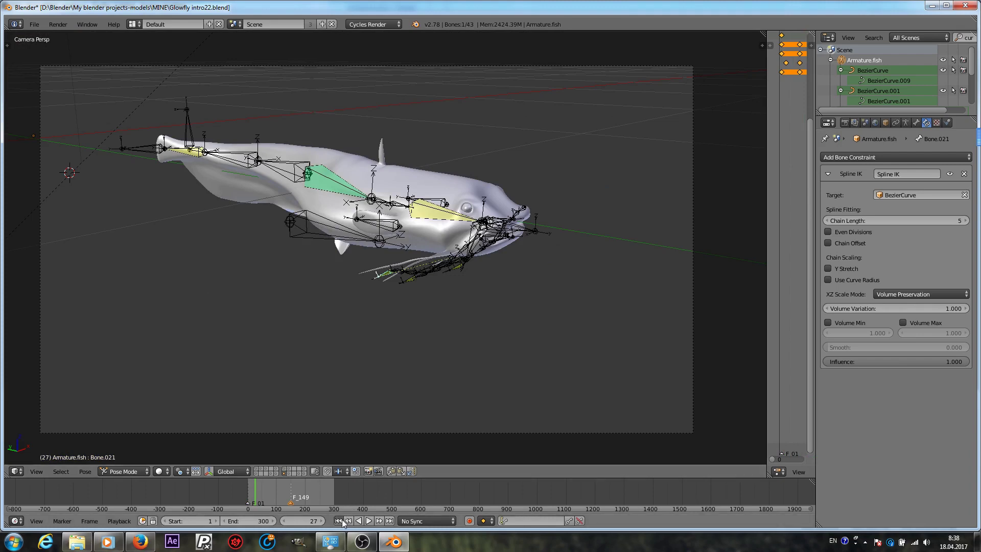
click(341, 520)
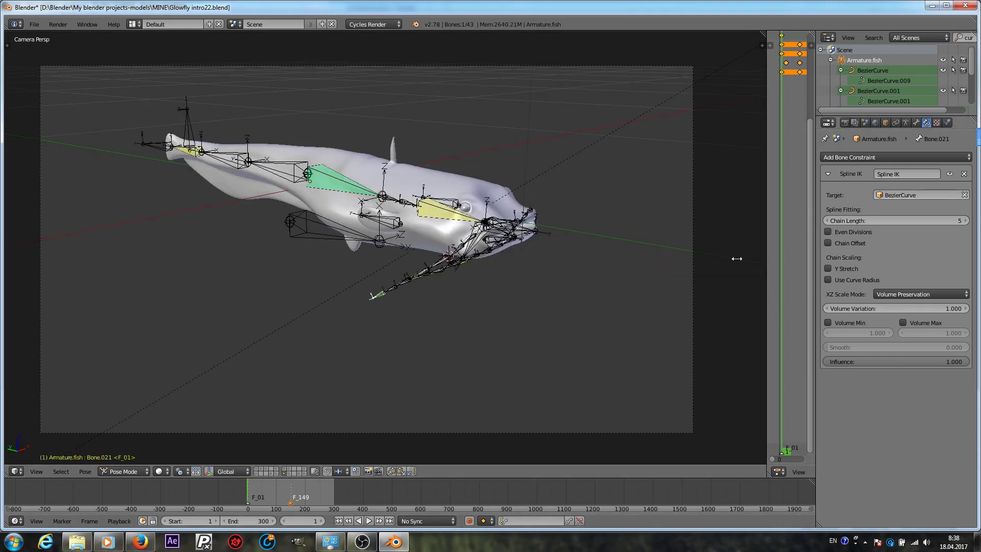
click(369, 521)
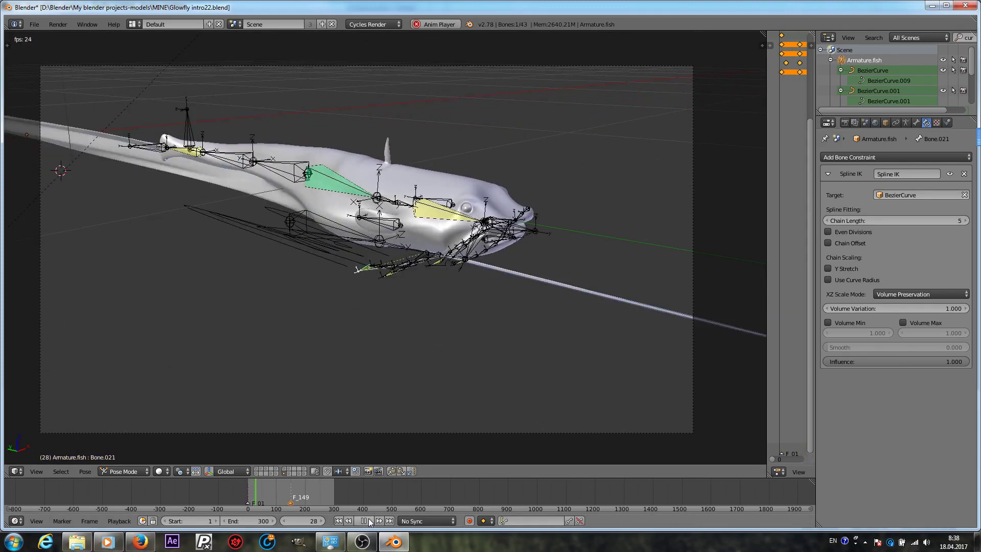
click(369, 521)
click(338, 521)
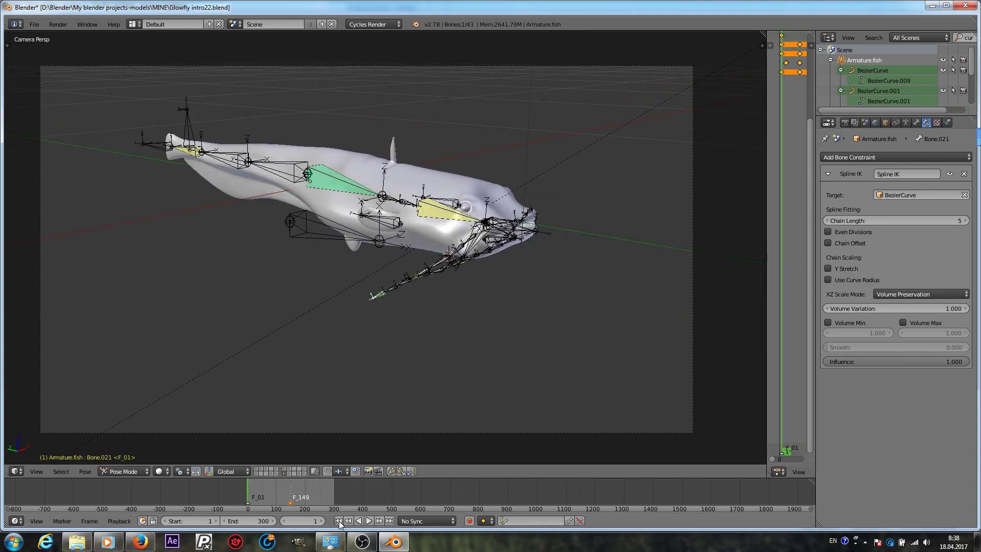
- Hide the three BezierCurve whisker guides and replay the soft-body animation from frame 1
key(a)
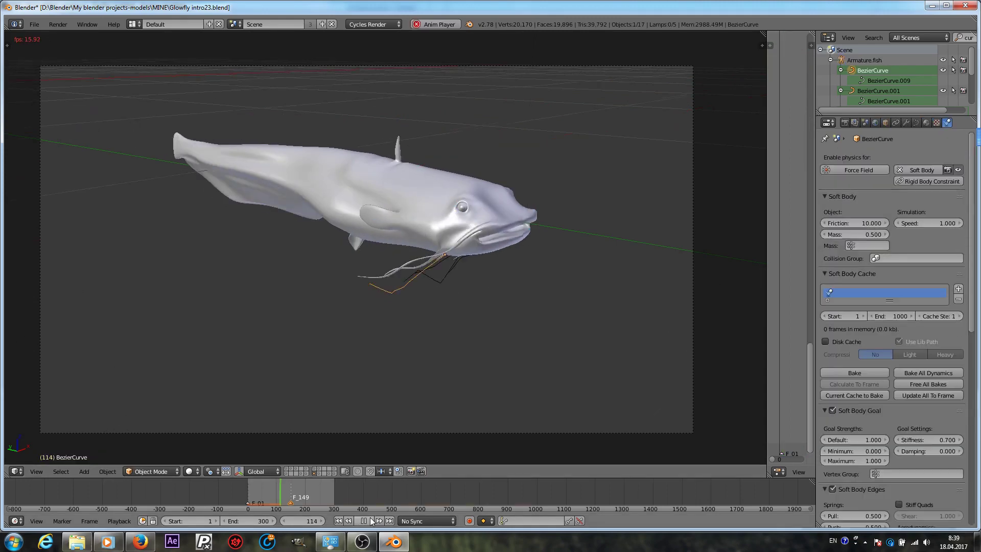
click(368, 521)
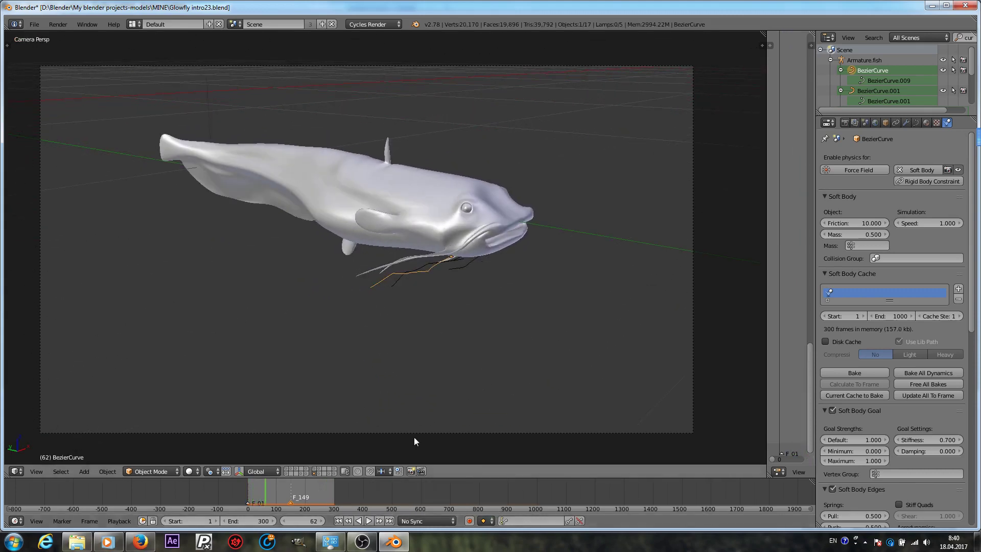
key(h)
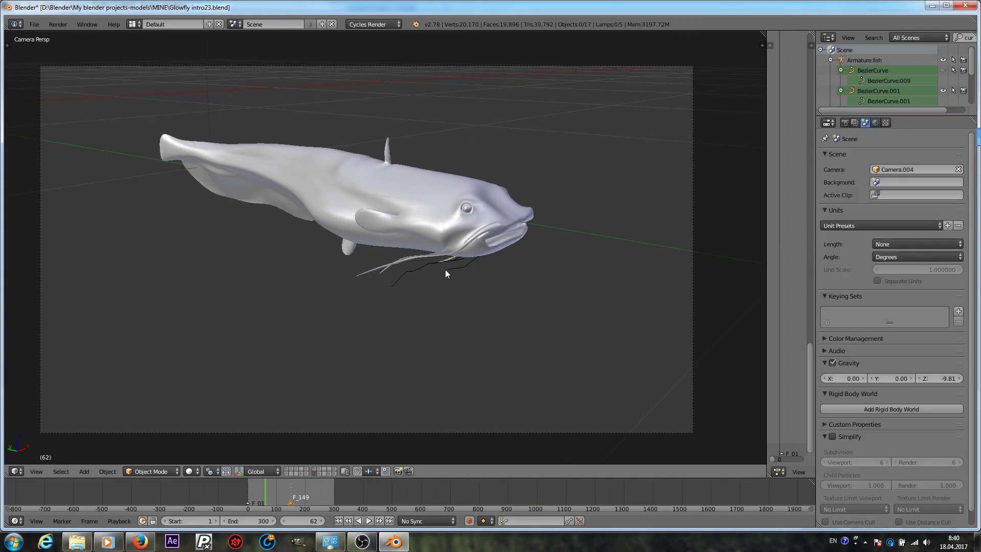
right_click(429, 270)
key(h)
right_click(464, 267)
key(h)
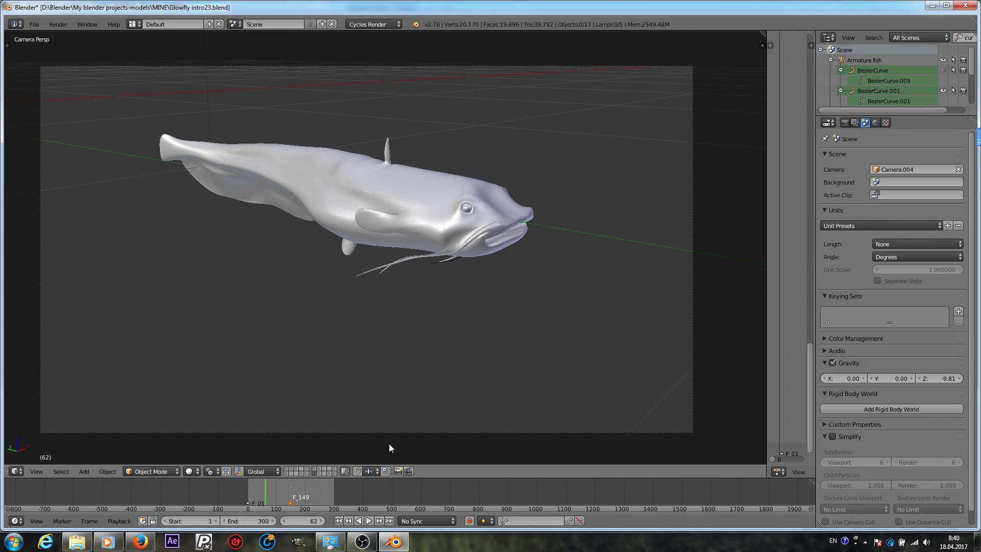
click(340, 520)
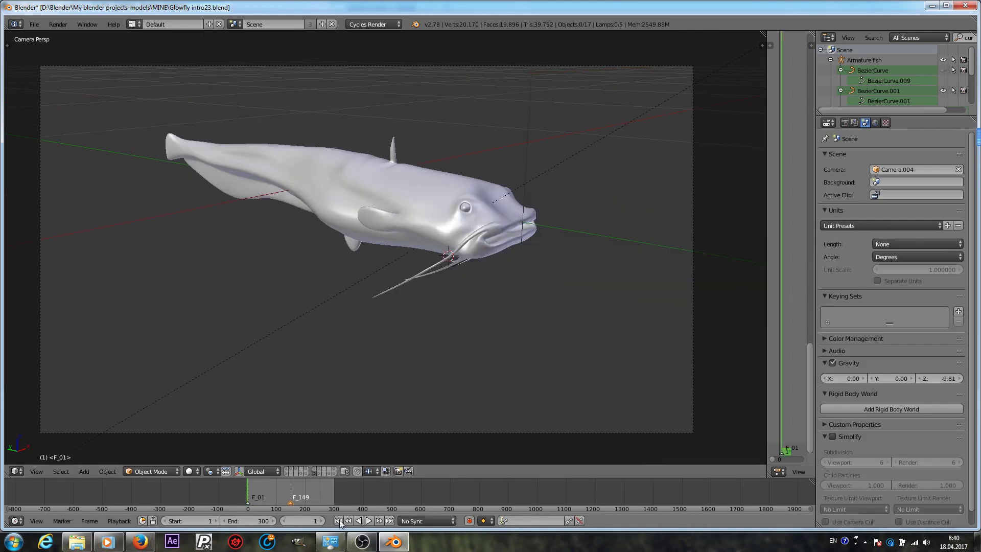
click(370, 520)
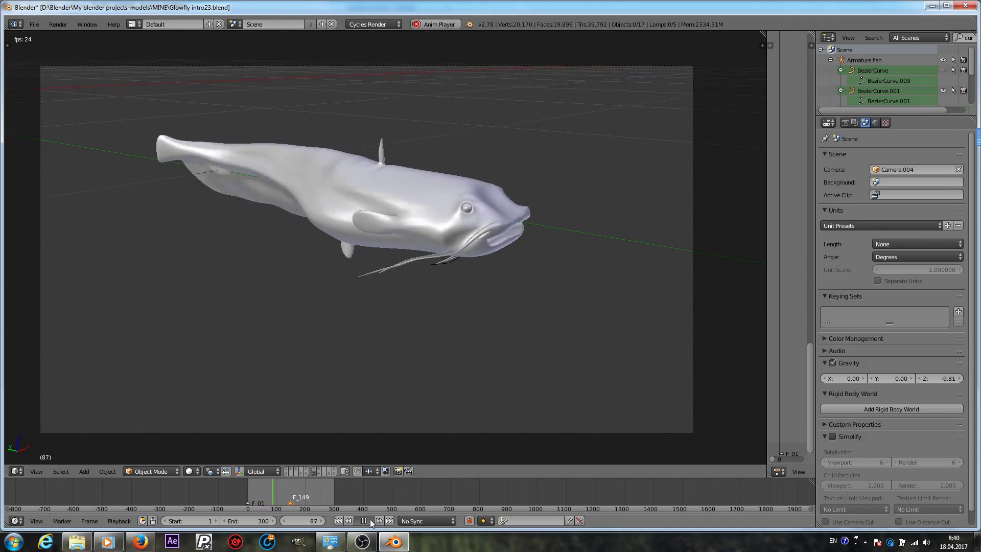
- Stop playback, select the catfish mesh Sphere.002 and switch it into Weight Paint mode
click(370, 519)
right_click(272, 190)
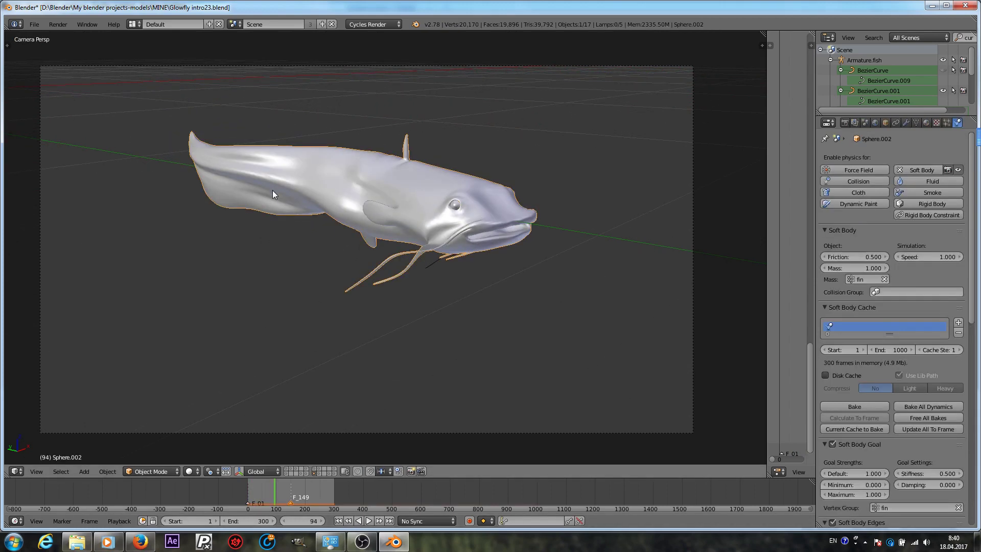
click(916, 122)
click(906, 123)
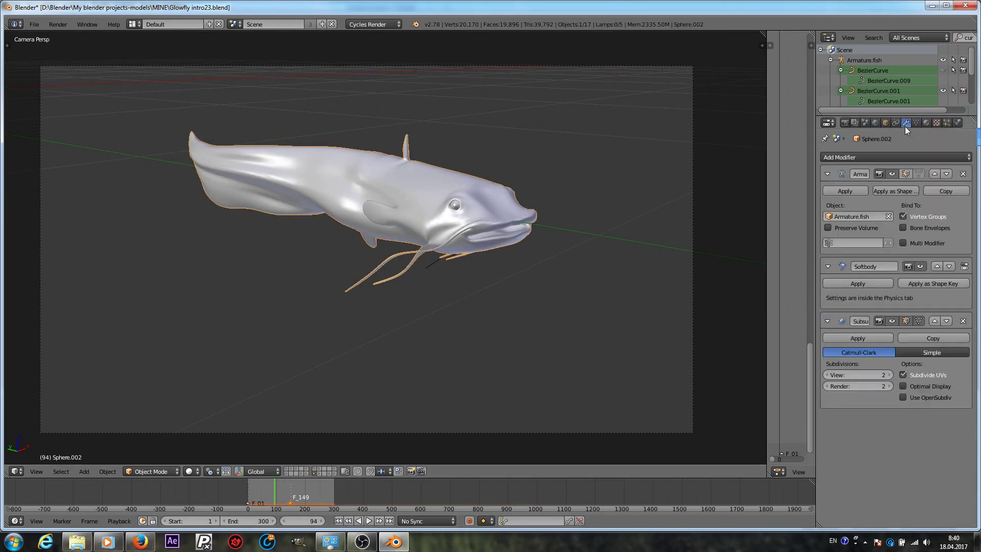
click(143, 471)
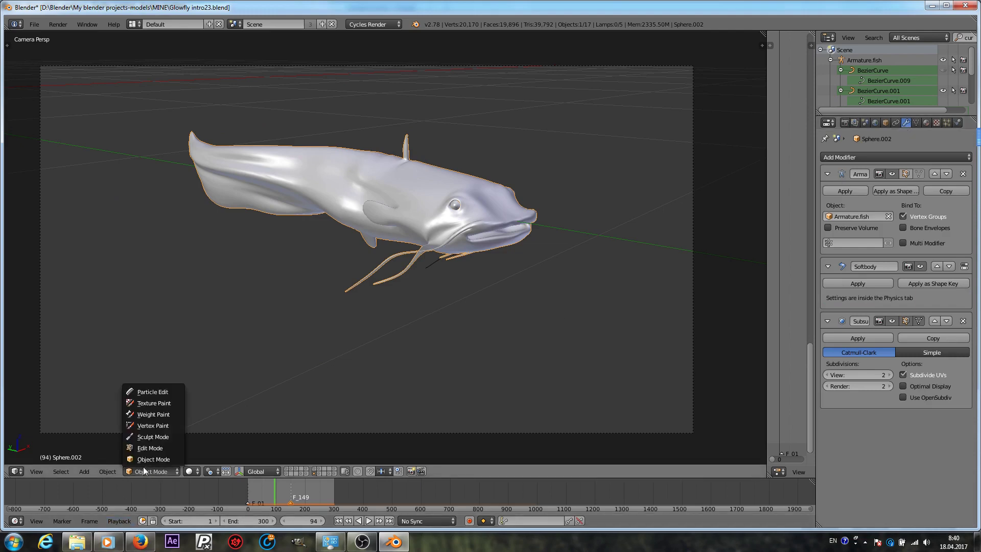
click(155, 412)
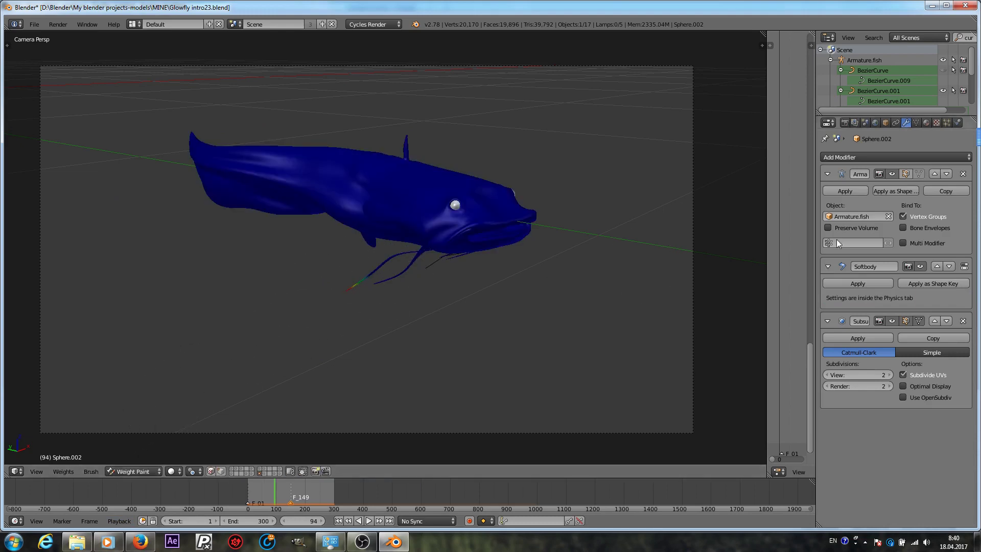
- Inspect the weights in Weight Paint, then delete the 'fin' vertex group
click(915, 122)
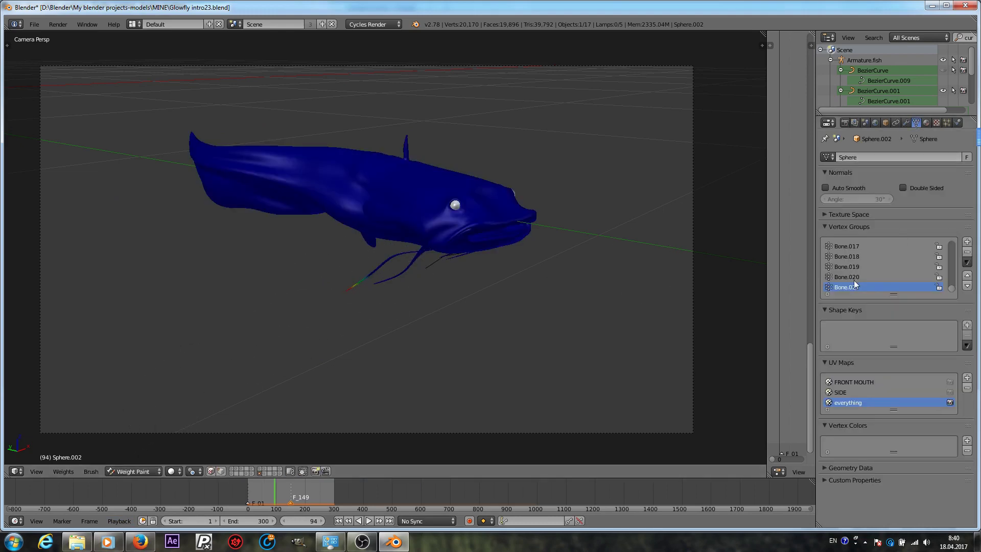
scroll(889, 270, down, 5)
key(ctrl+Tab)
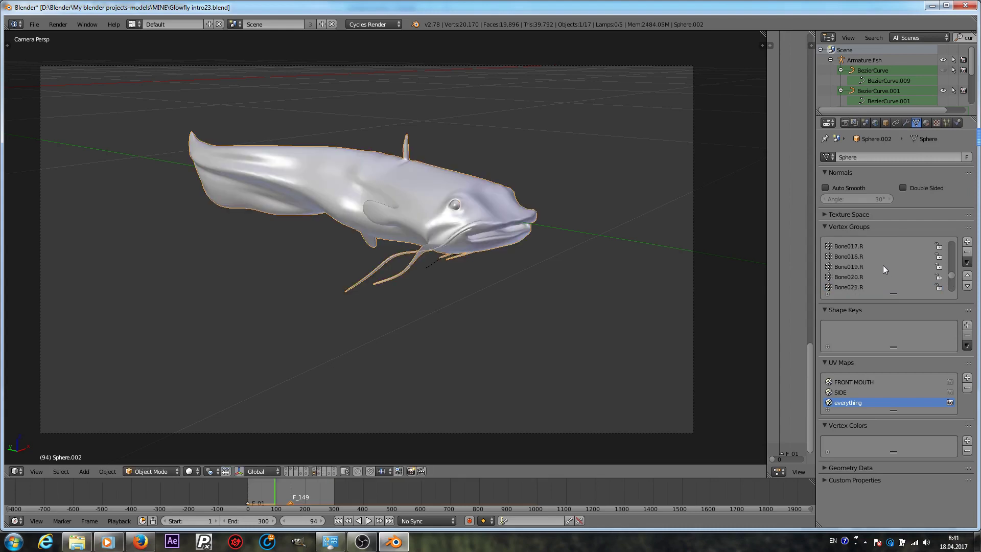
scroll(883, 265, down, 3)
click(152, 471)
click(155, 415)
mouse_move(281, 334)
middle_down()
mouse_move(402, 231)
mouse_move(393, 238)
mouse_move(491, 228)
mouse_move(368, 240)
mouse_move(382, 231)
middle_up()
scroll(384, 234, up, 7)
scroll(384, 234, down, 4)
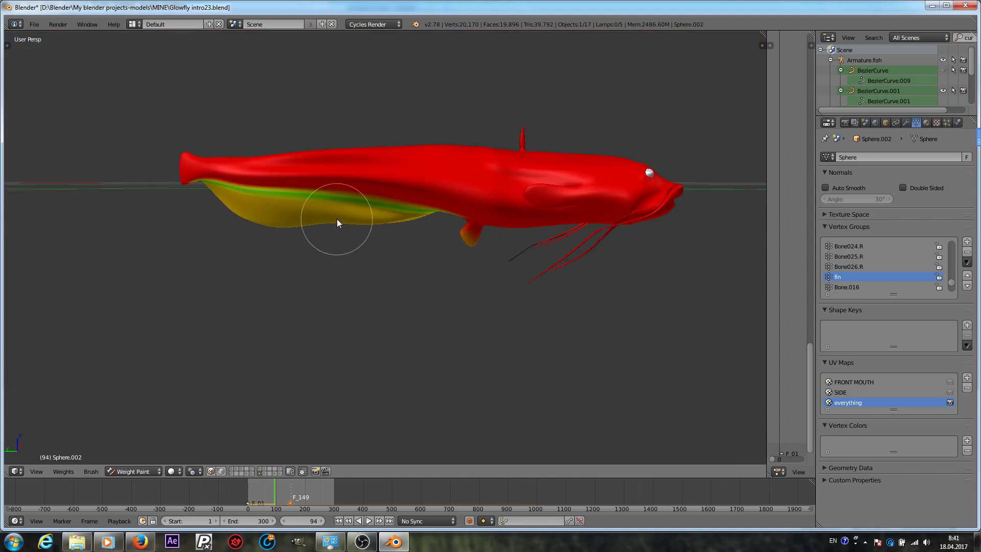
scroll(336, 223, down, 1)
key(KP_0)
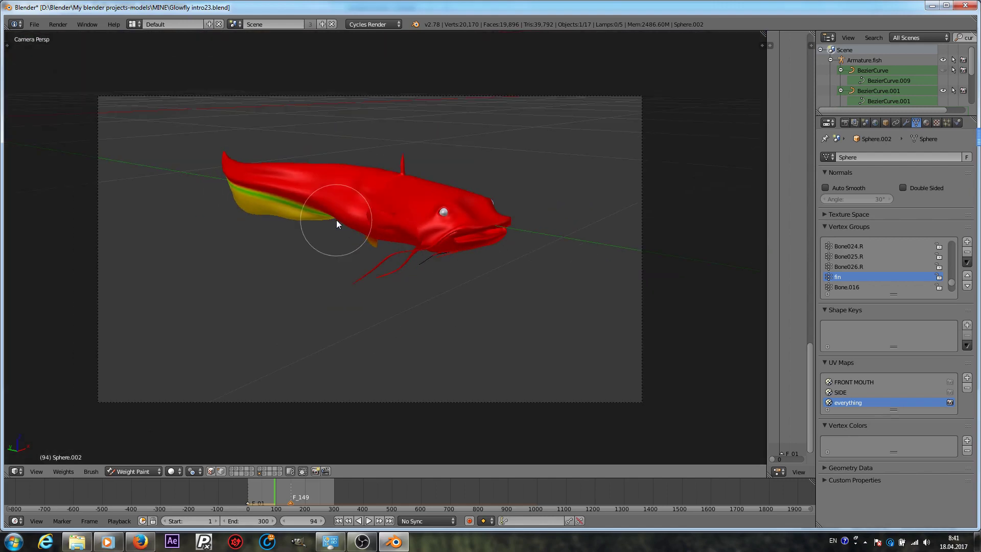
scroll(336, 220, up, 1)
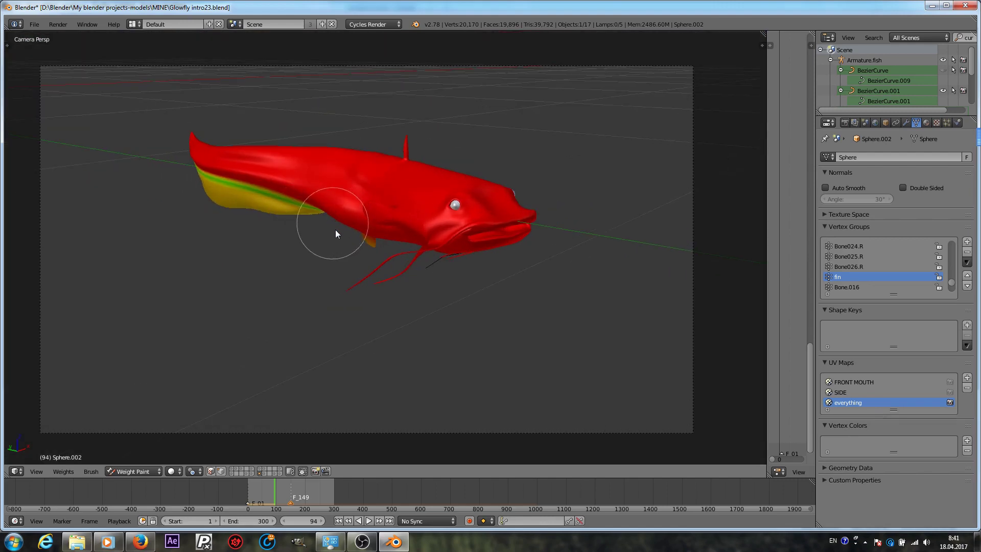
click(967, 253)
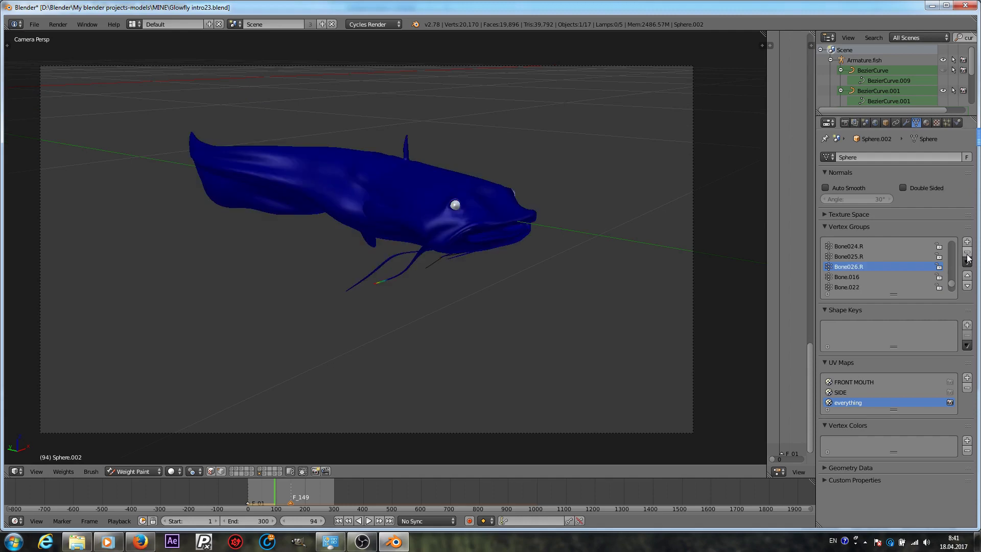
- Put the catfish mesh Sphere.002 into Edit Mode
click(171, 471)
click(190, 434)
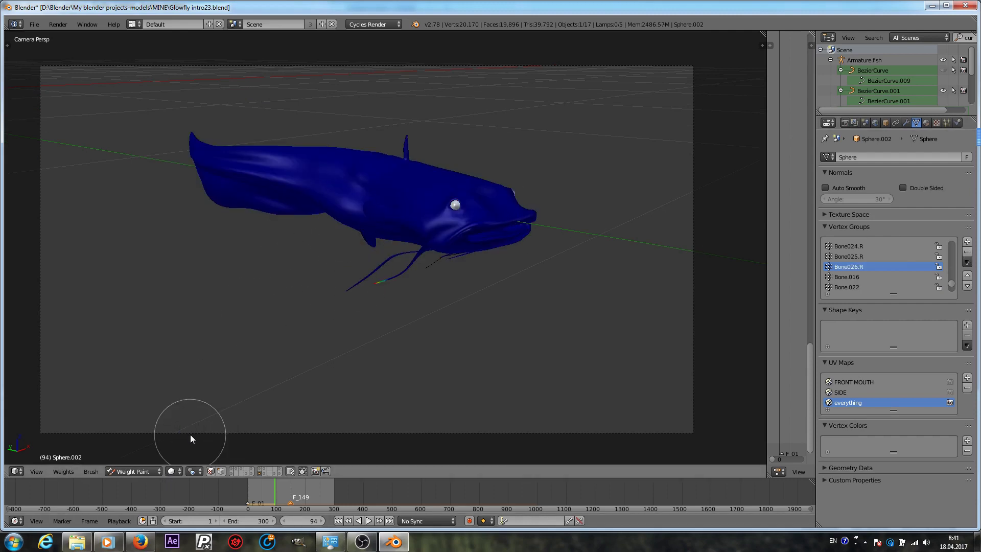
click(174, 471)
click(130, 471)
click(141, 459)
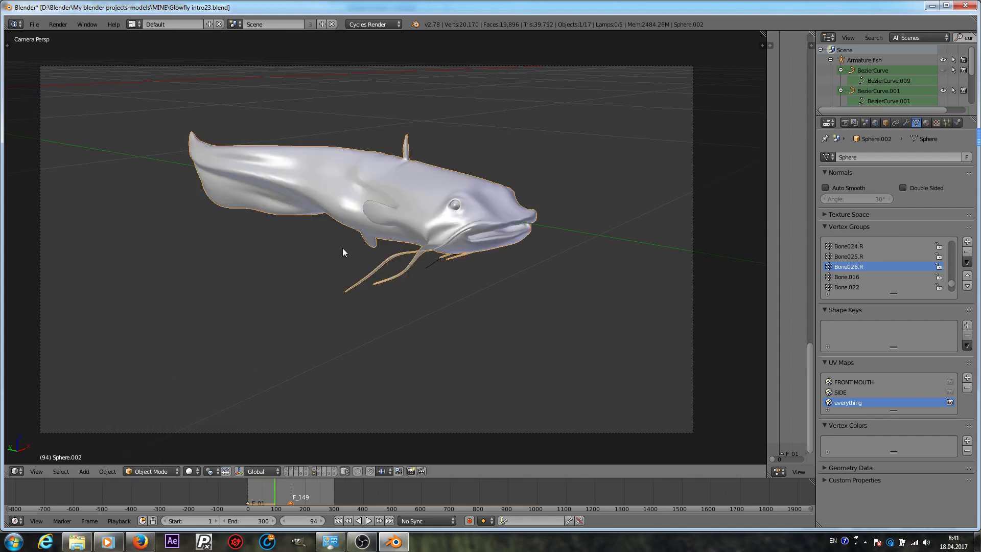
click(140, 471)
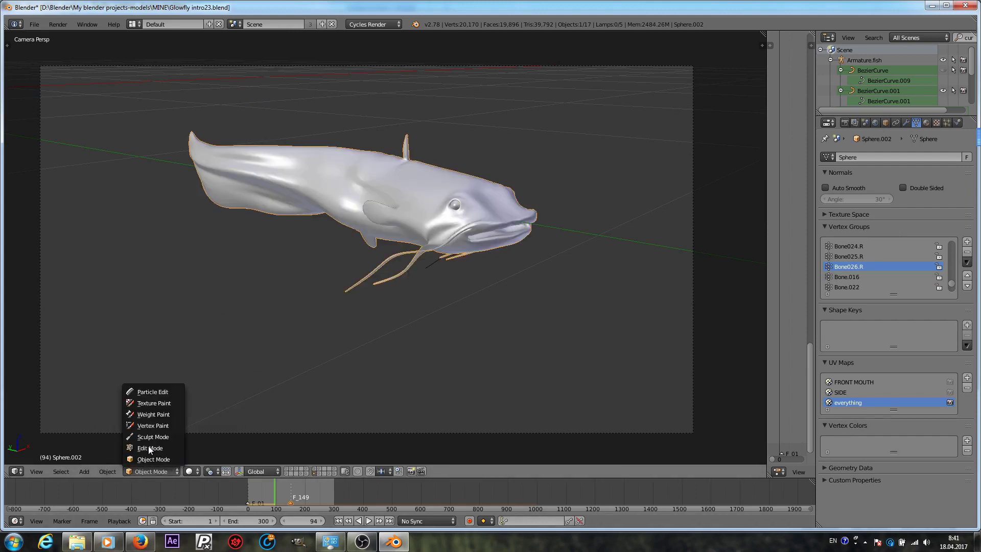
click(148, 448)
- Jump to frame 1 and select all vertices of the mesh
scroll(171, 431, down, 5)
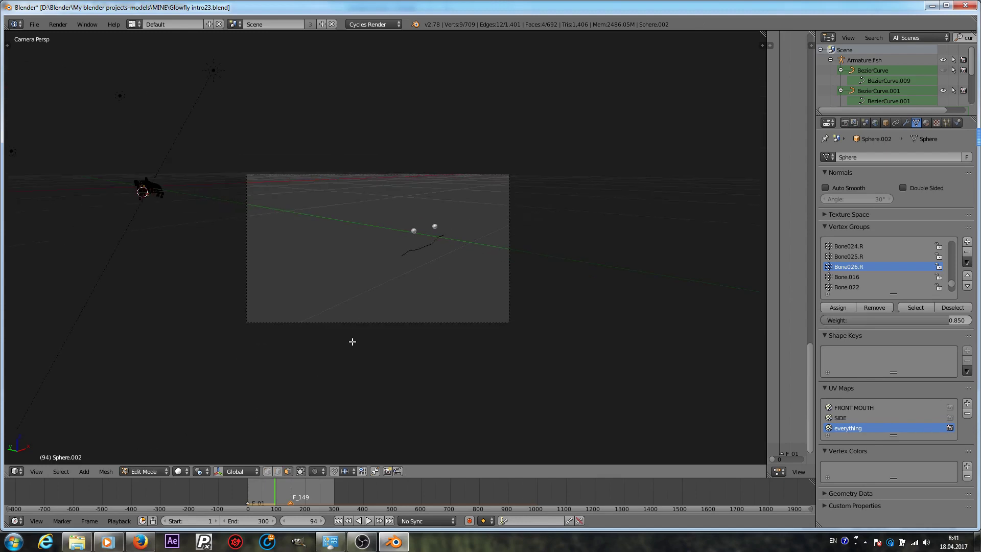
key(a)
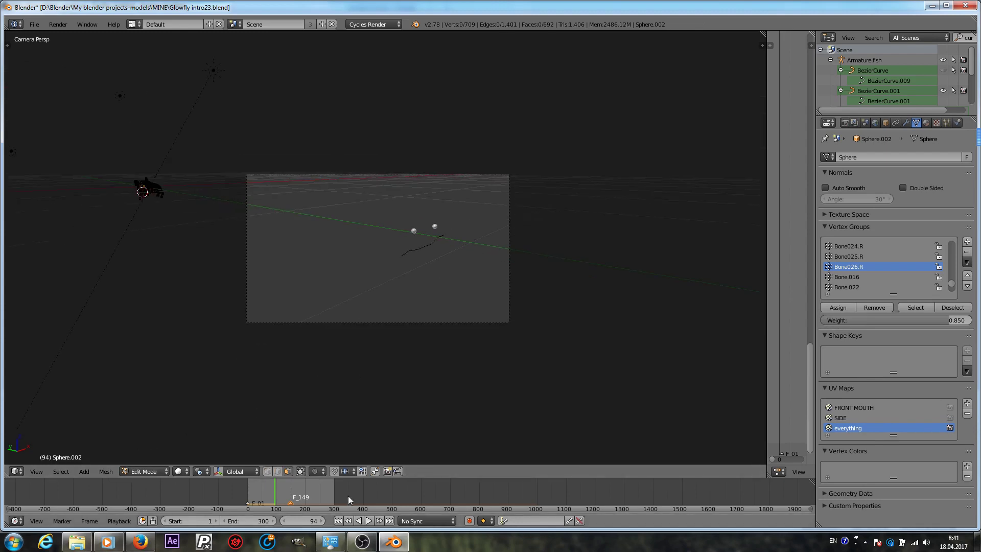
click(339, 521)
scroll(370, 311, up, 5)
key(a)
key(a)
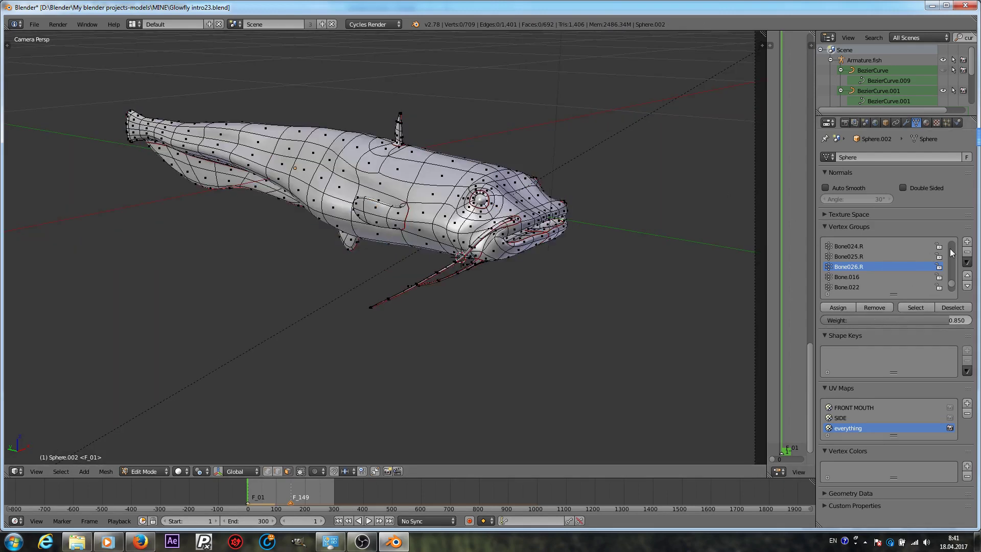
- Add a new vertex group named 'fin' and zoom onto a belly fin face
click(967, 243)
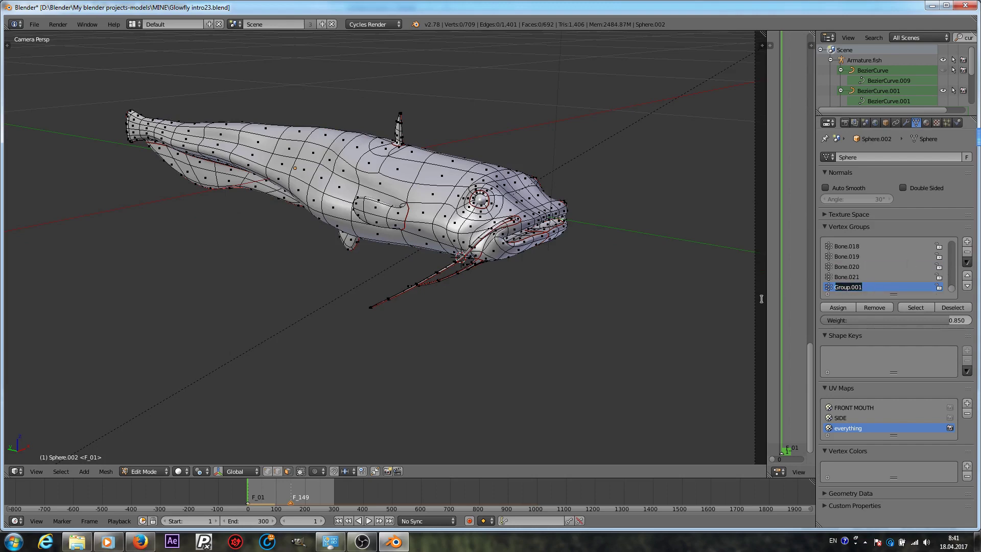
text(fin)
click(883, 226)
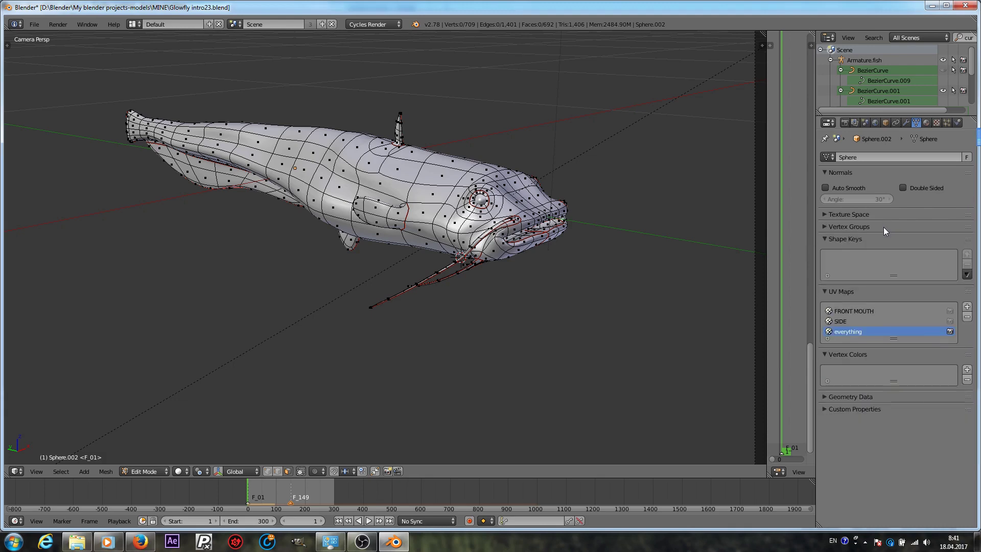
click(827, 227)
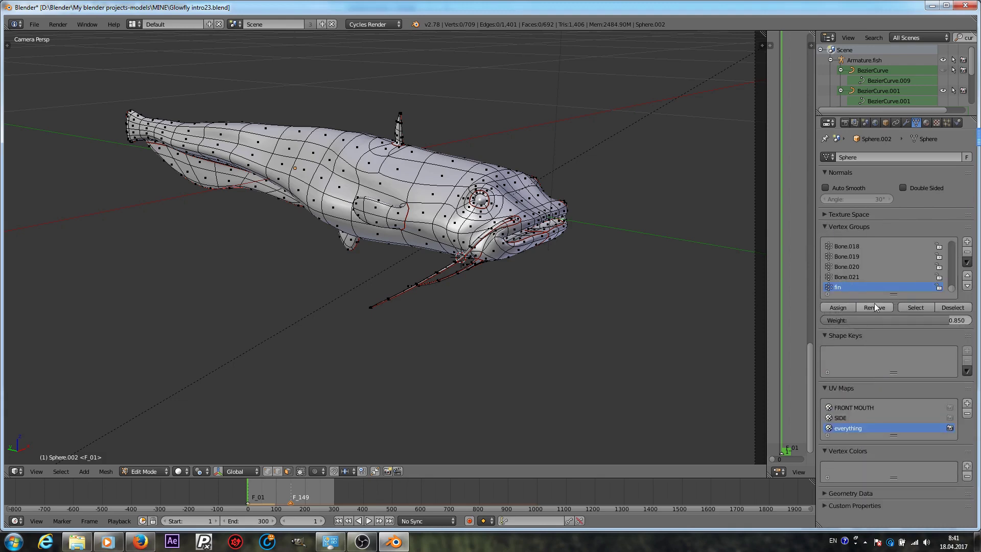
right_click(223, 183)
key(KP_Decimal)
scroll(223, 182, down, 5)
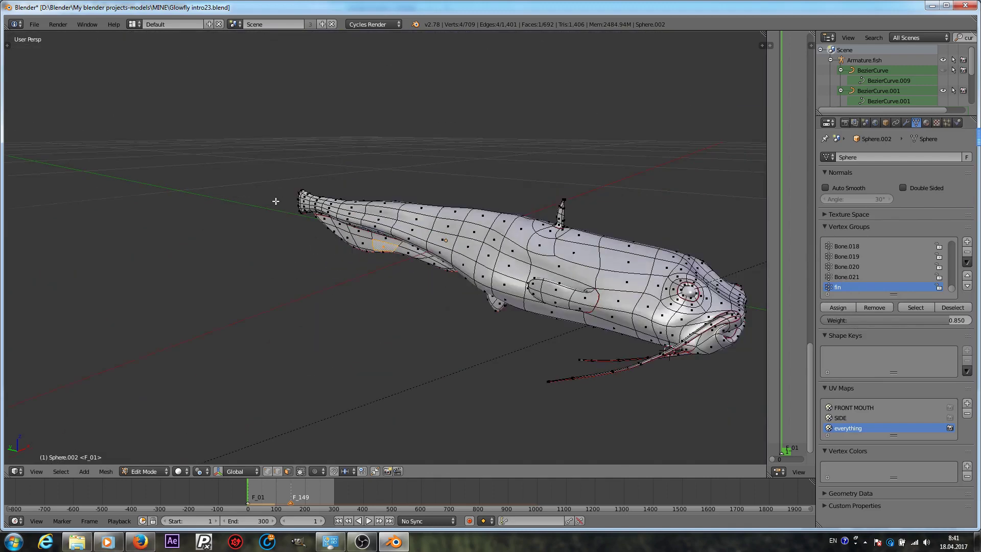
- In a wireframe side view, circle-select the faces of the long belly fin
middle_drag(276, 200, 404, 234)
scroll(412, 236, up, 4)
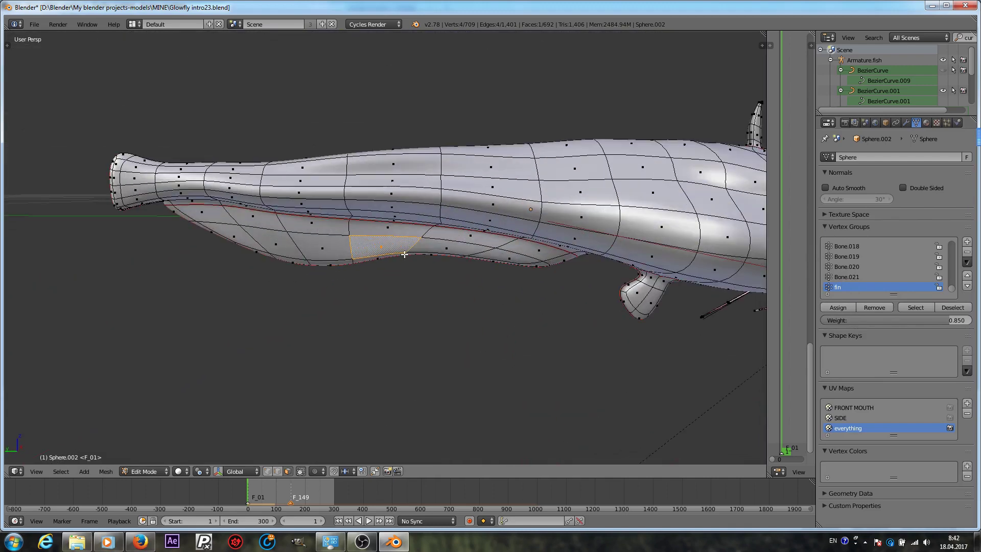
scroll(461, 246, down, 5)
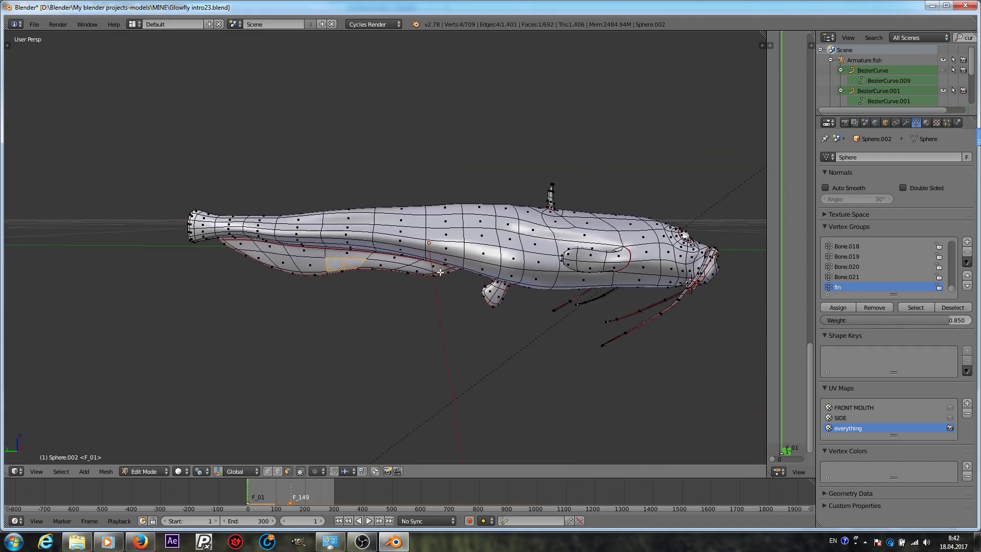
key(a)
scroll(421, 277, up, 2)
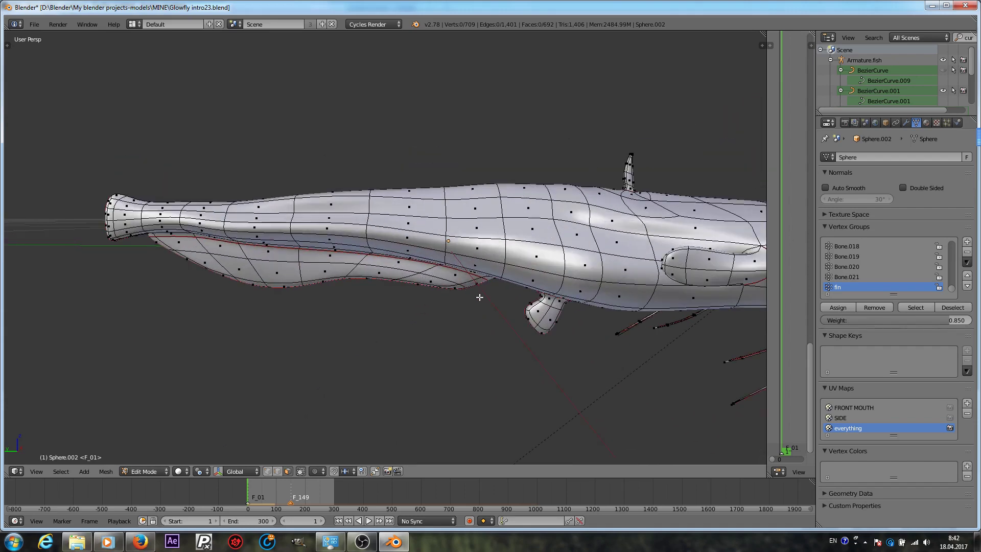
key(c)
key(Escape)
click(182, 471)
click(193, 448)
key(c)
mouse_move(453, 322)
mouse_down()
mouse_move(368, 301)
mouse_move(293, 305)
mouse_move(164, 287)
mouse_move(303, 305)
mouse_up()
right_click(314, 308)
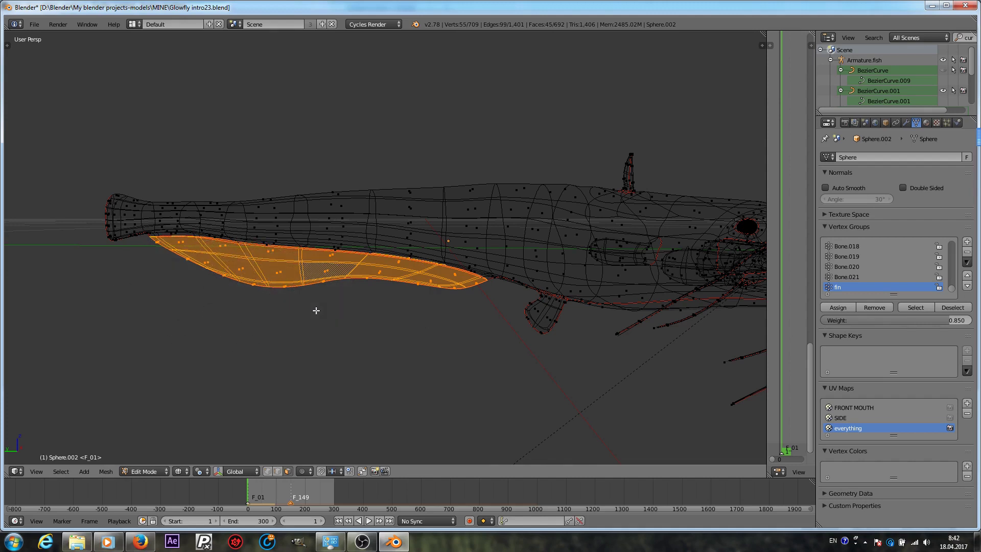
- Assign the belly fin to the 'fin' group with weight 0.8
click(925, 320)
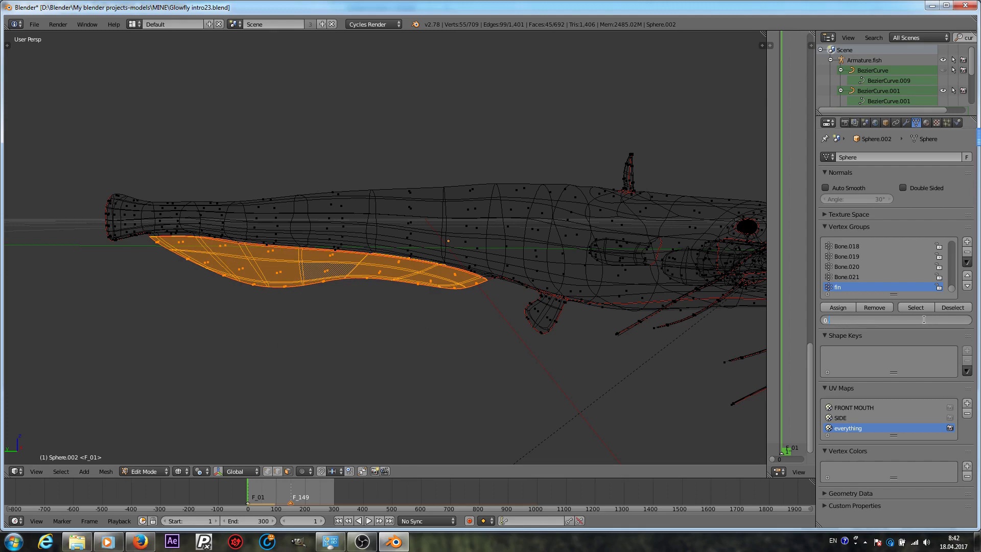
text(0.8)
key(Return)
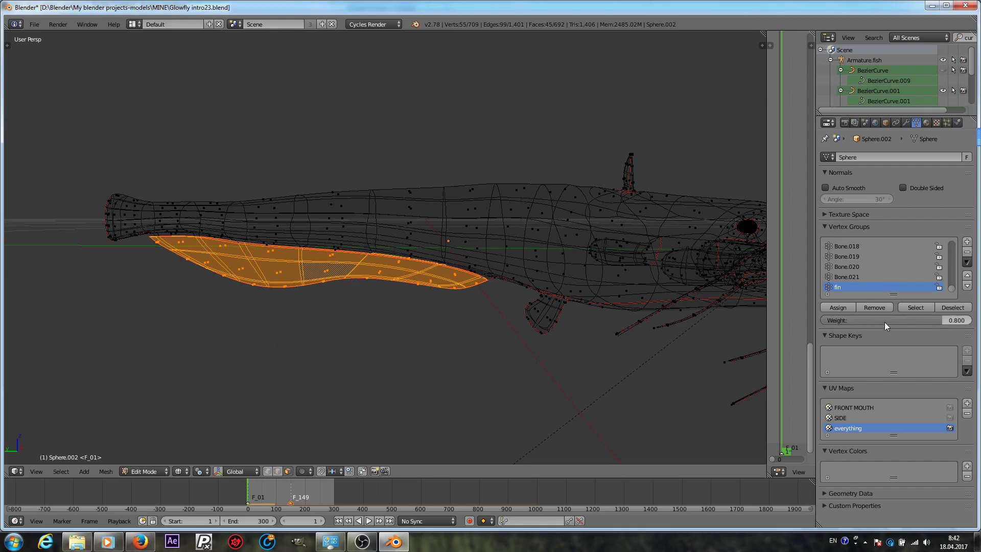
click(839, 307)
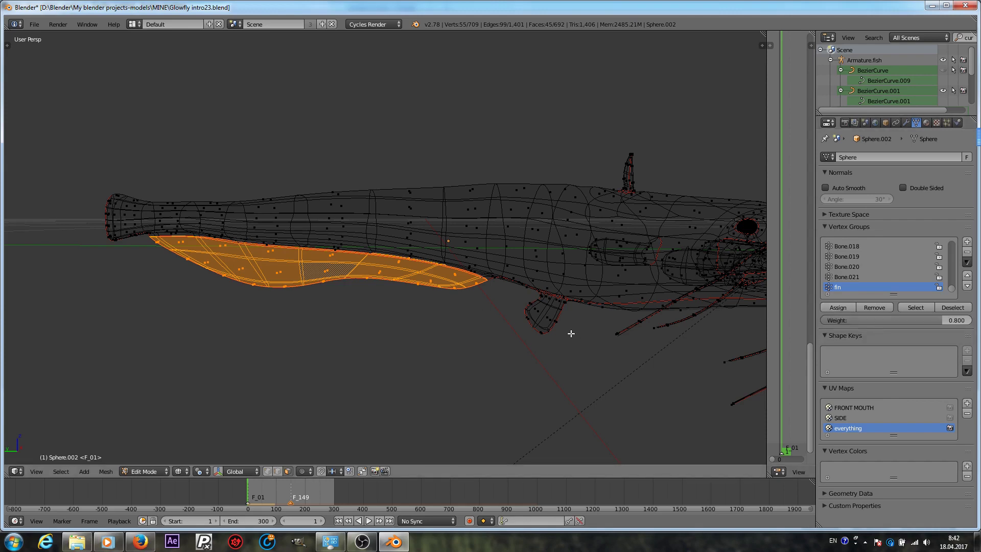
- Select the belly fin plus the small pectoral fin, then invert to select the rest of the body
key(a)
key(c)
drag(557, 339, 547, 344)
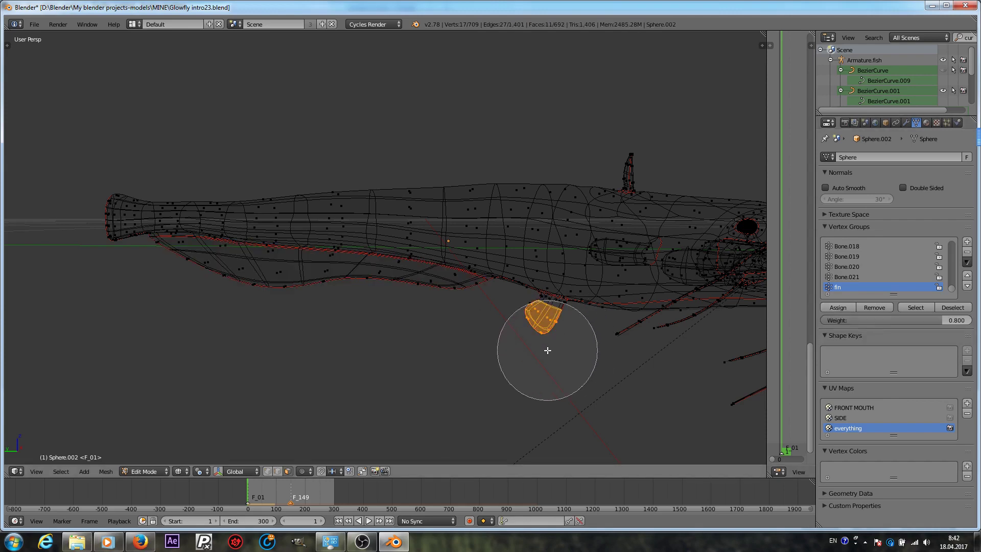
right_click(535, 346)
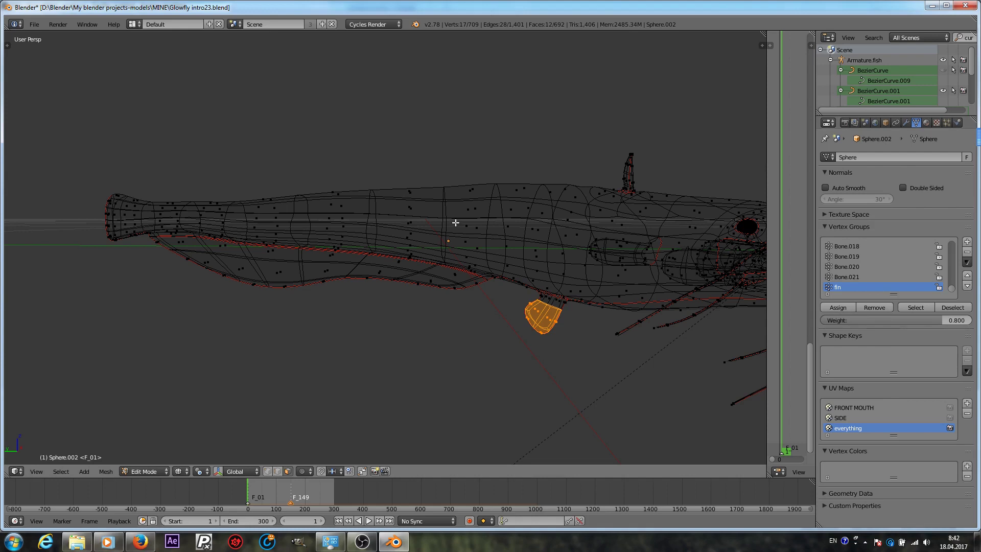
key(a)
key(ctrl+z)
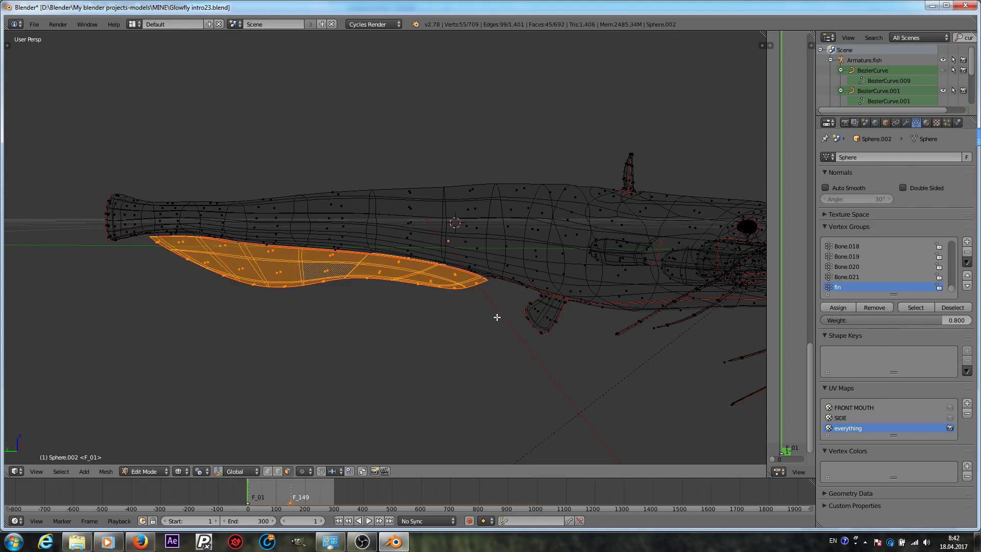
key(c)
drag(514, 339, 525, 344)
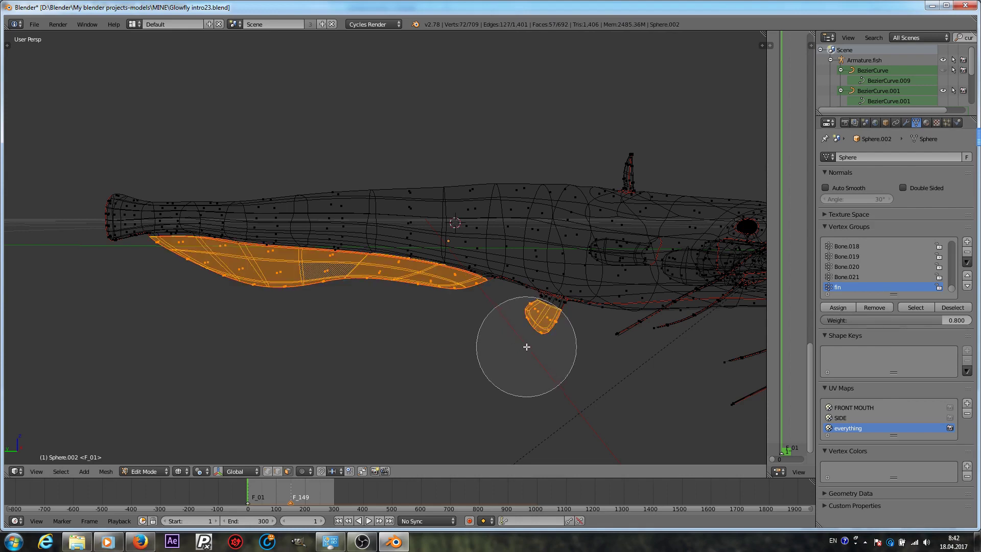
key(Escape)
key(ctrl+i)
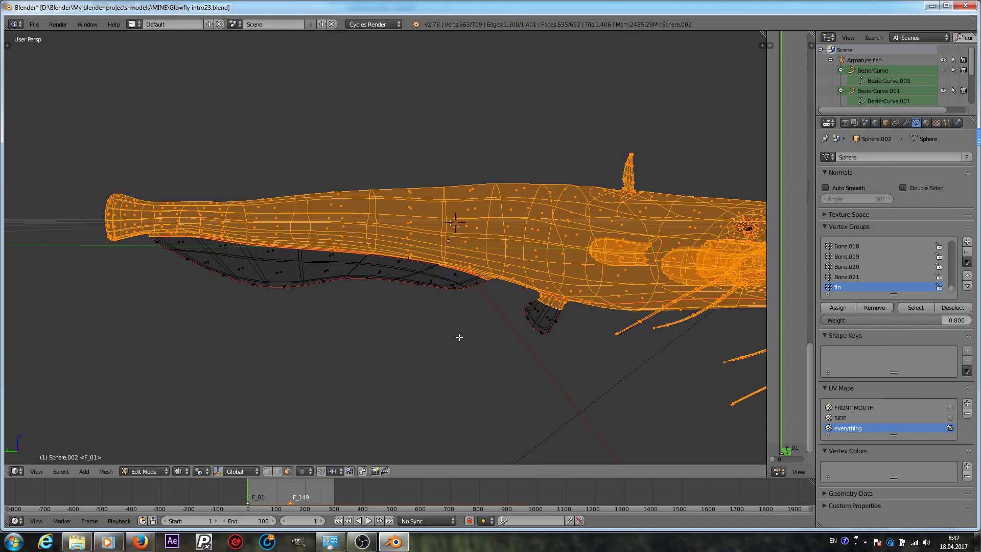
- Assign the selected body to the 'fin' group at full weight 1
click(899, 321)
text(1)
key(Return)
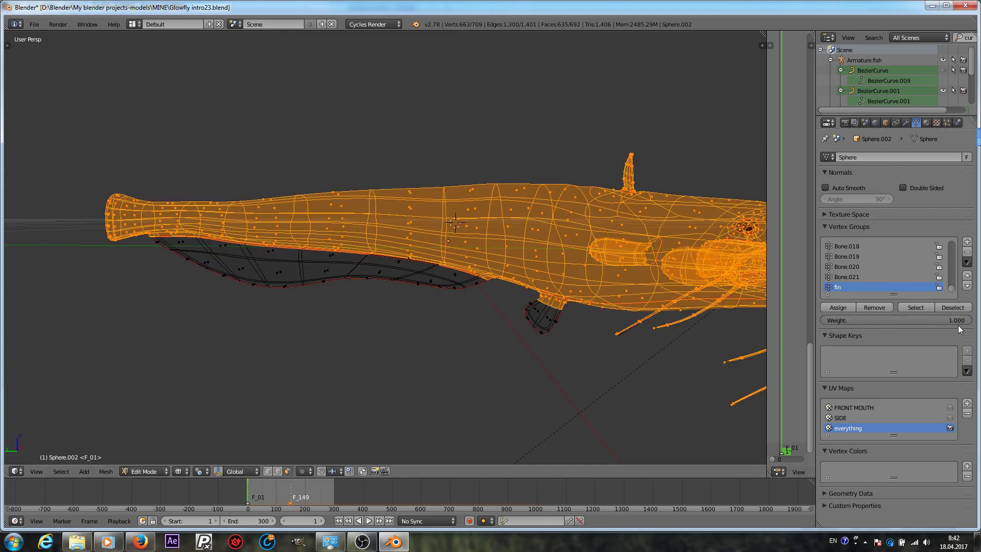
click(829, 307)
- Check the weights in Weight Paint mode, then return to Edit Mode
click(137, 471)
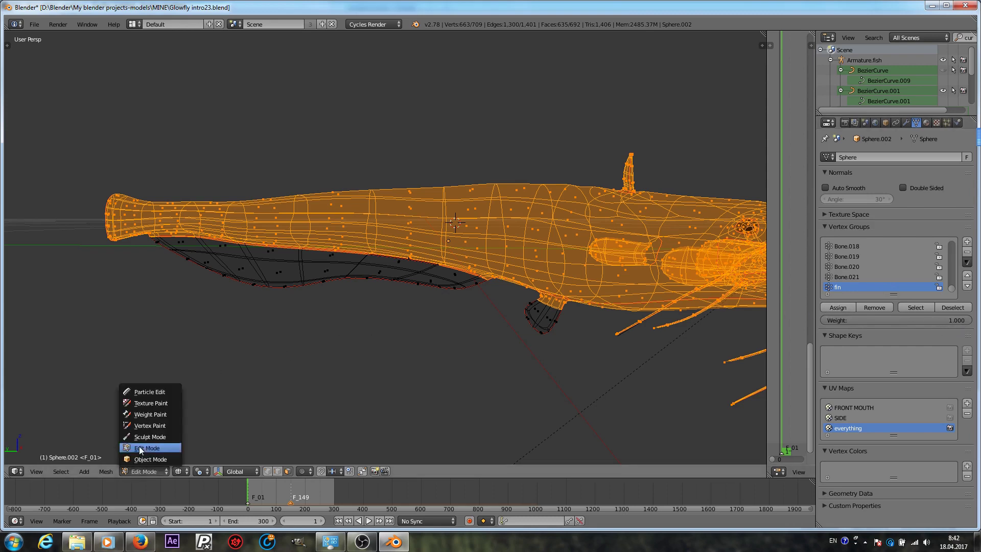
click(149, 416)
scroll(436, 278, down, 4)
scroll(480, 290, up, 8)
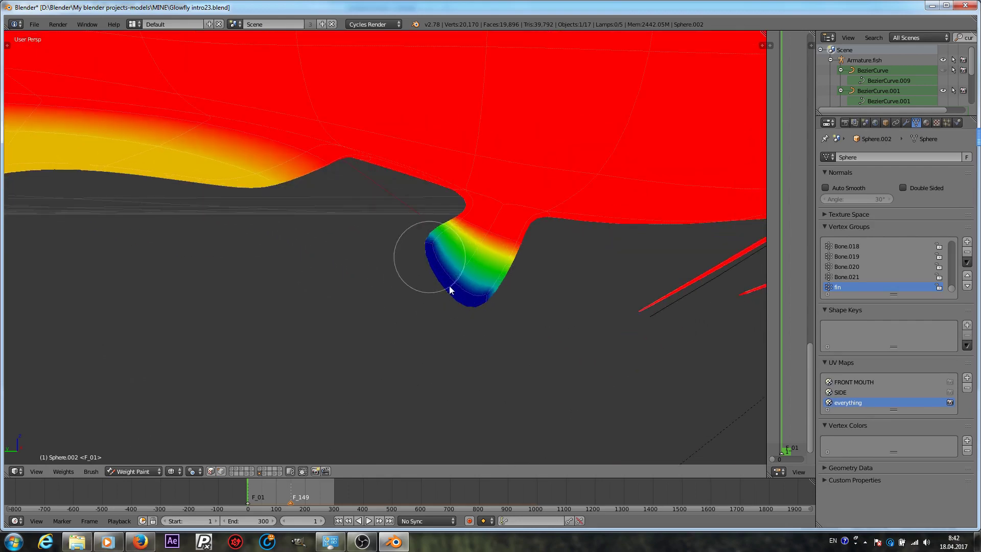
click(119, 472)
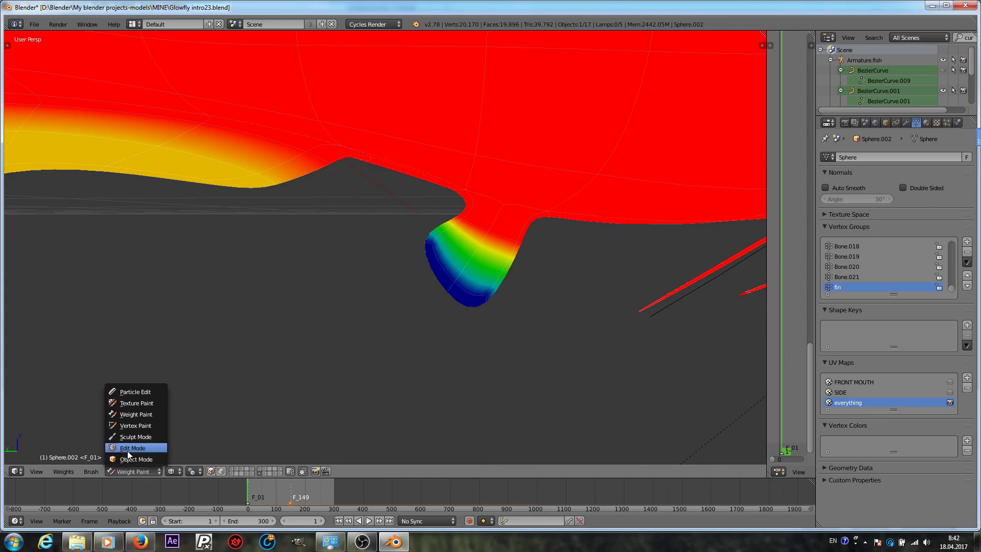
click(127, 451)
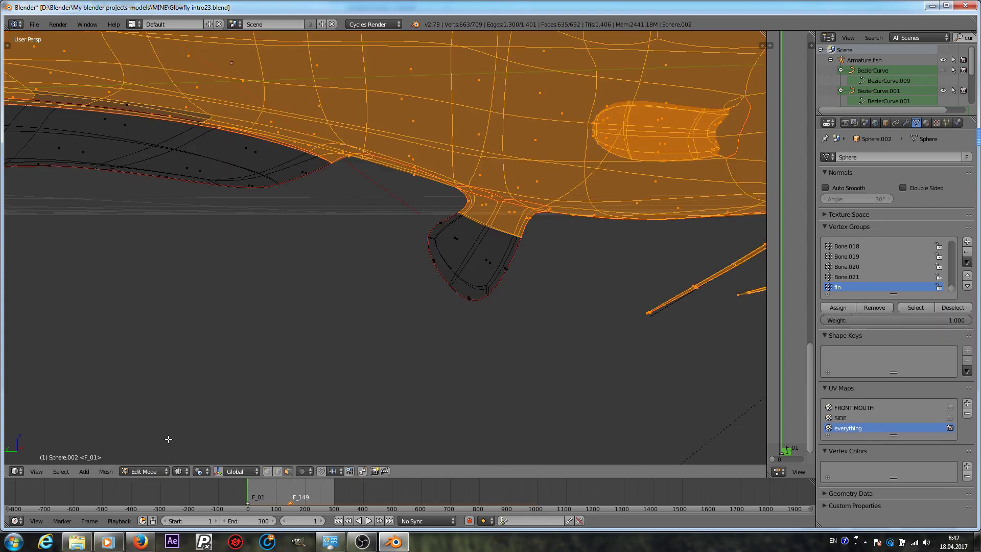
- Circle-select the small fin's vertices and assign them to 'fin' with weight 0.8
key(a)
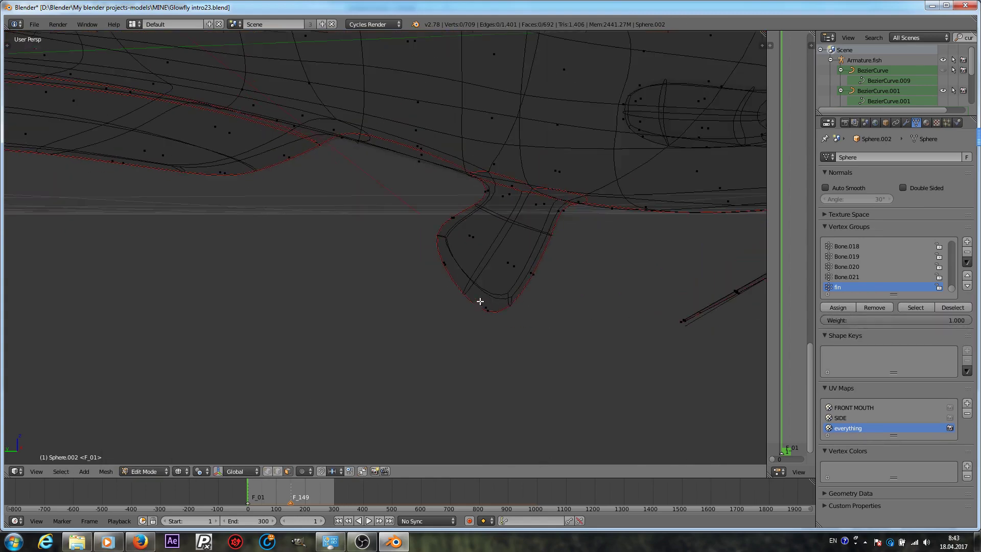
key(c)
mouse_move(505, 322)
mouse_down()
mouse_move(437, 250)
mouse_move(506, 318)
mouse_up()
key(Escape)
key(c)
click(533, 285)
key(Escape)
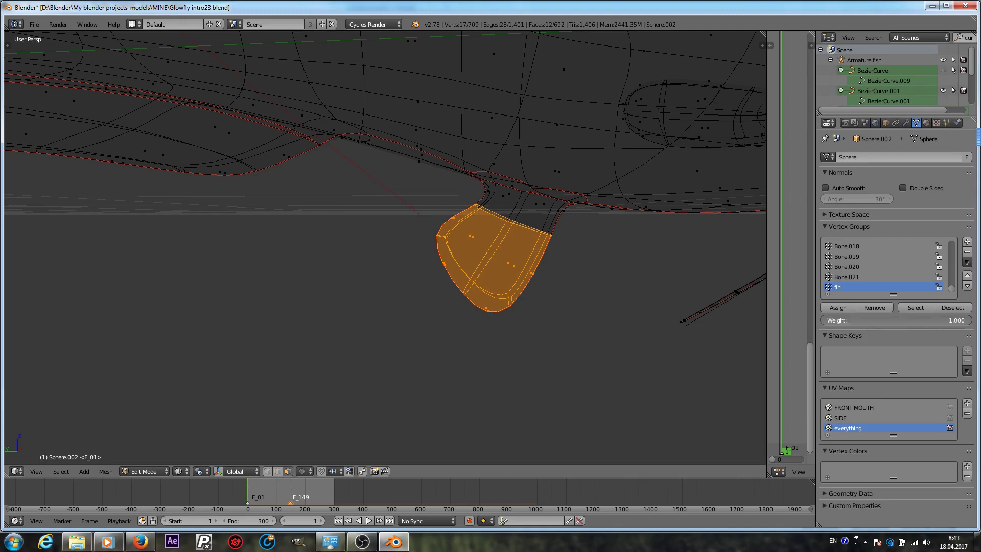
click(887, 320)
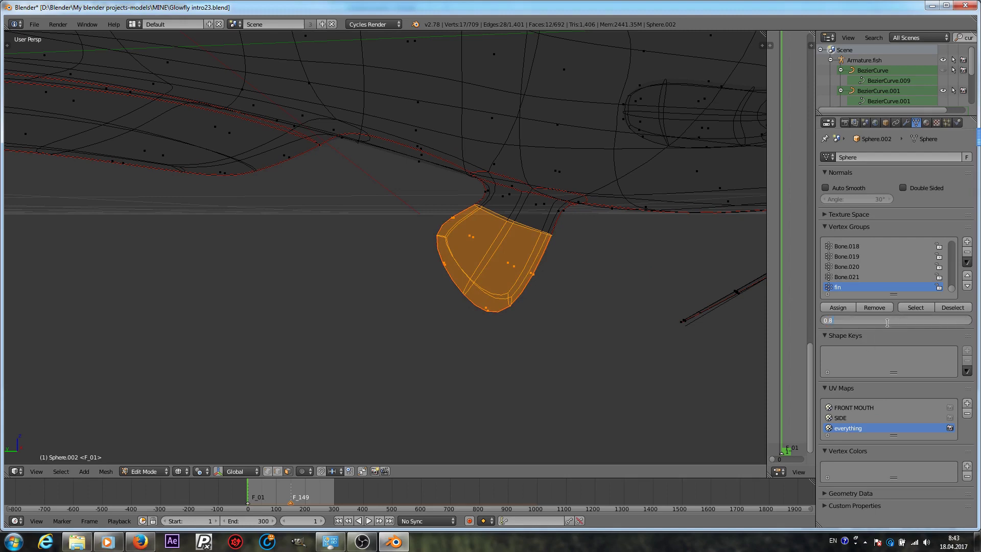
text(0.8)
key(Return)
click(838, 307)
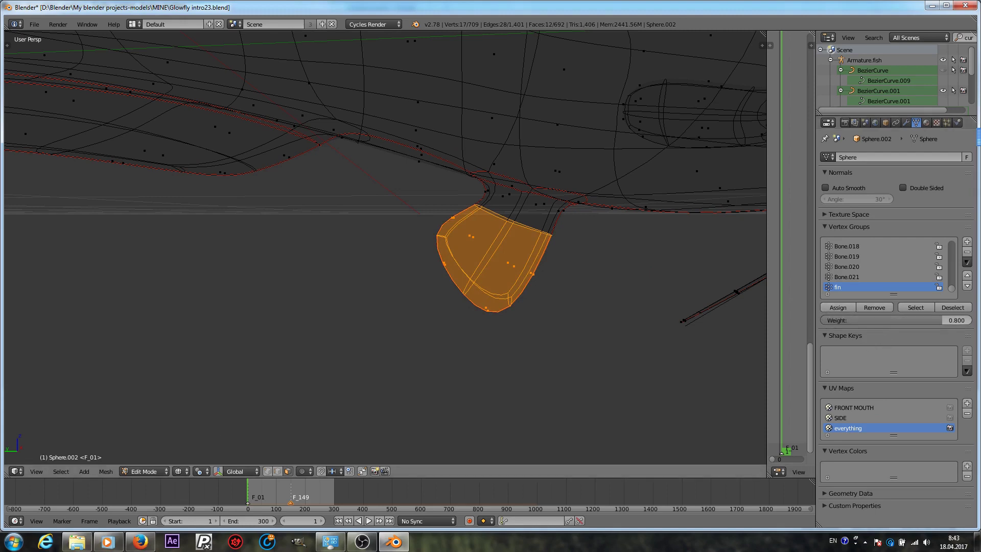
click(142, 471)
- Inspect the fin and belly weights in Weight Paint mode along the fish
click(150, 415)
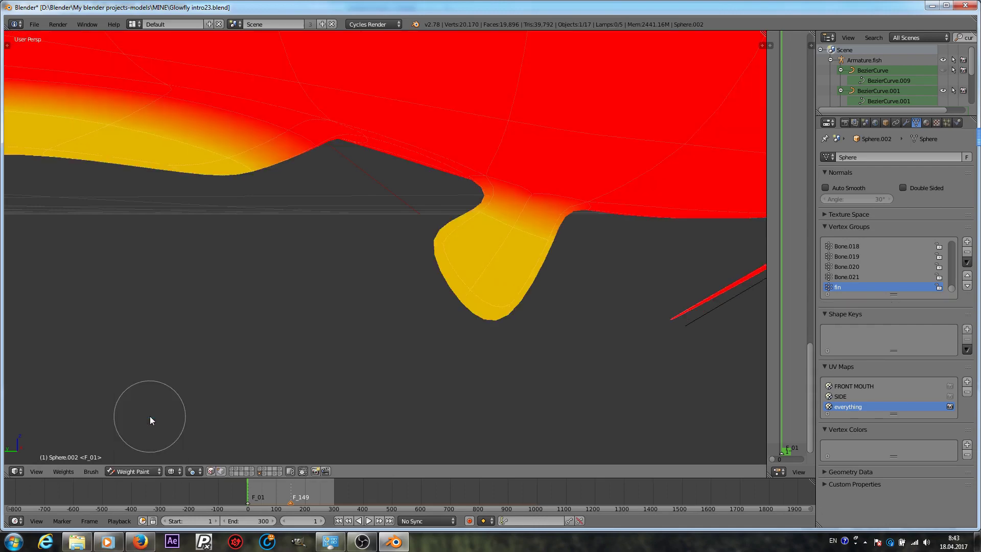
scroll(487, 305, down, 8)
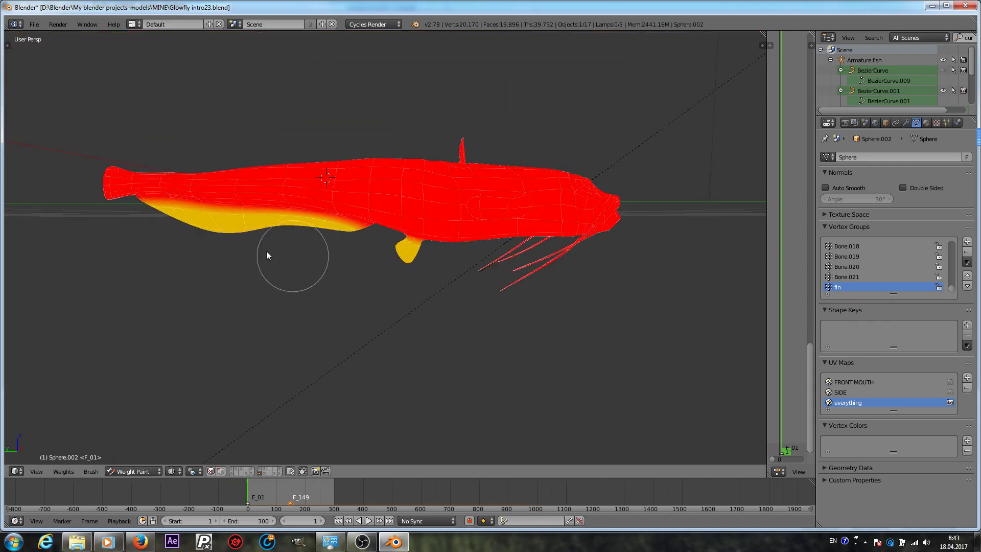
scroll(276, 258, up, 3)
shift+middle_drag(279, 258, 410, 312)
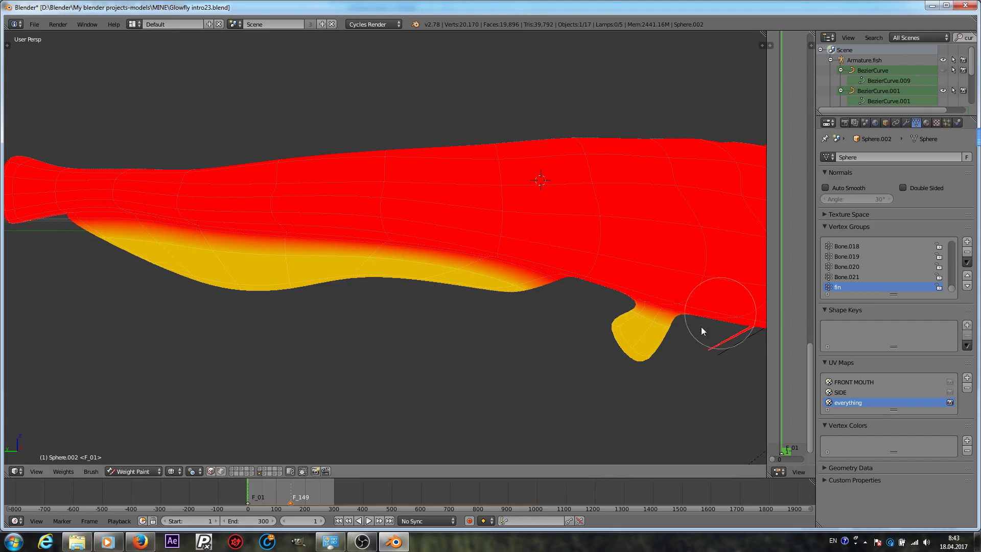
scroll(701, 327, down, 7)
shift+middle_drag(660, 333, 532, 335)
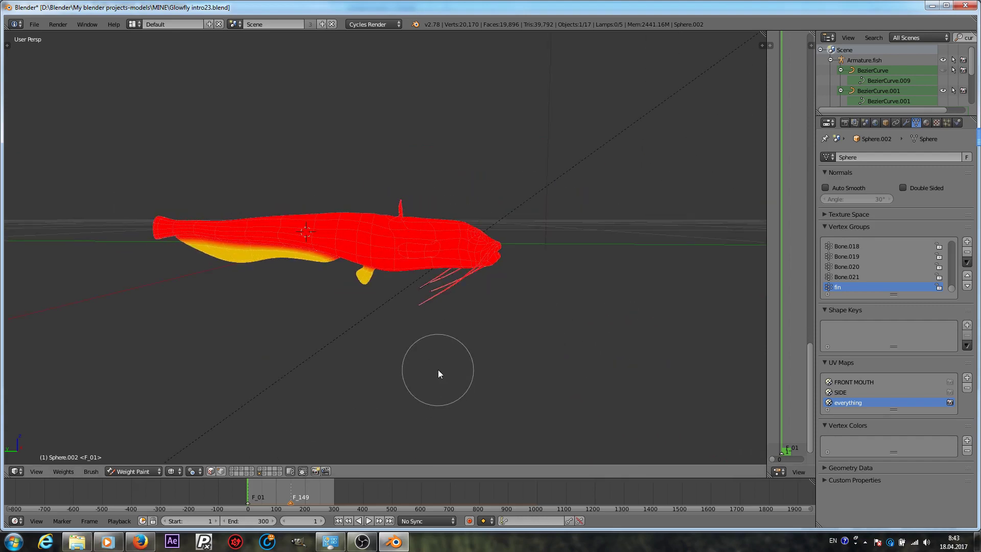
- Return to the camera view with solid shading in Object Mode
key(KP_0)
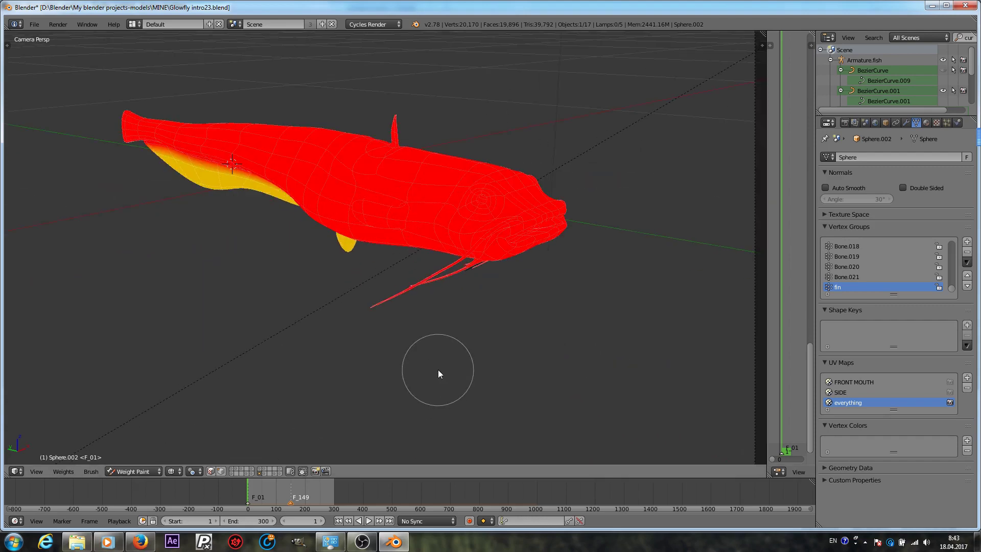
click(171, 471)
click(180, 434)
scroll(393, 264, down, 5)
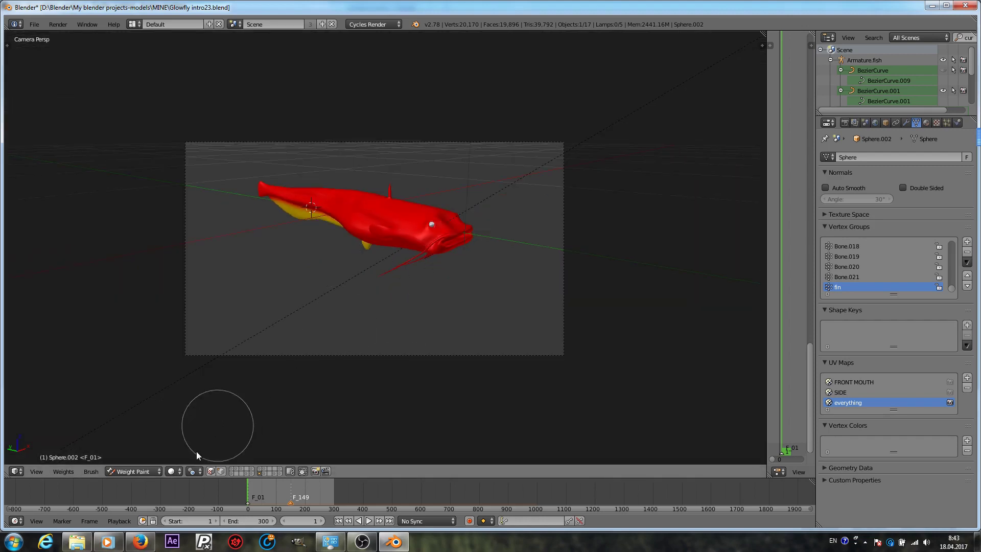
click(146, 471)
click(146, 460)
scroll(401, 294, up, 5)
scroll(401, 294, down, 3)
- Review the Softbody modifier and the Soft Body cache, goal and edge panels in Physics
click(958, 123)
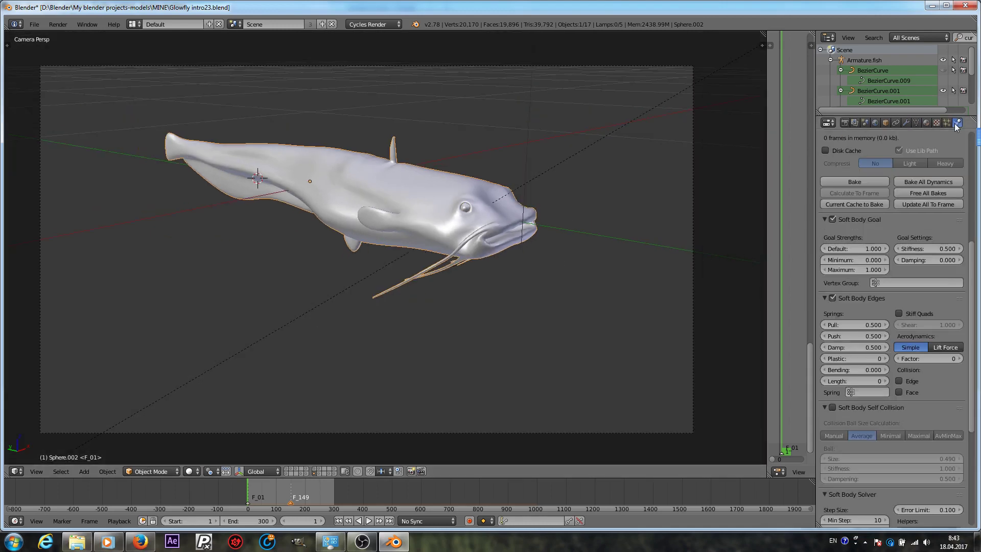
scroll(919, 162, down, 5)
scroll(919, 162, up, 5)
click(906, 123)
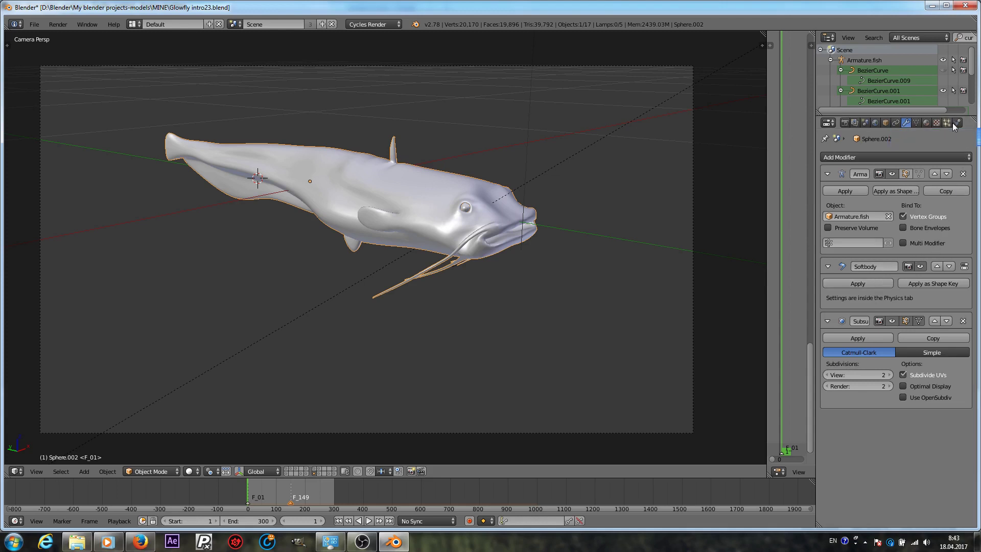
click(900, 153)
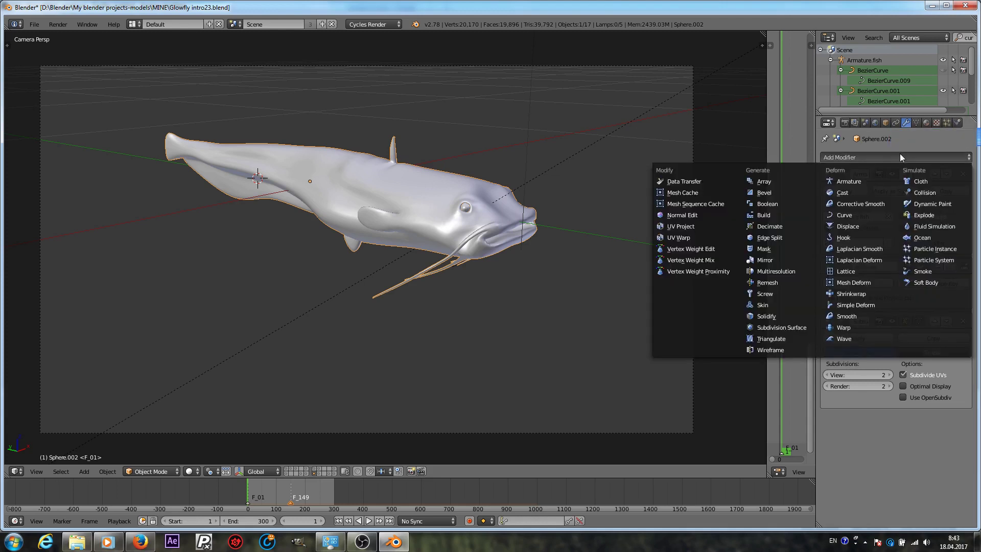
click(925, 281)
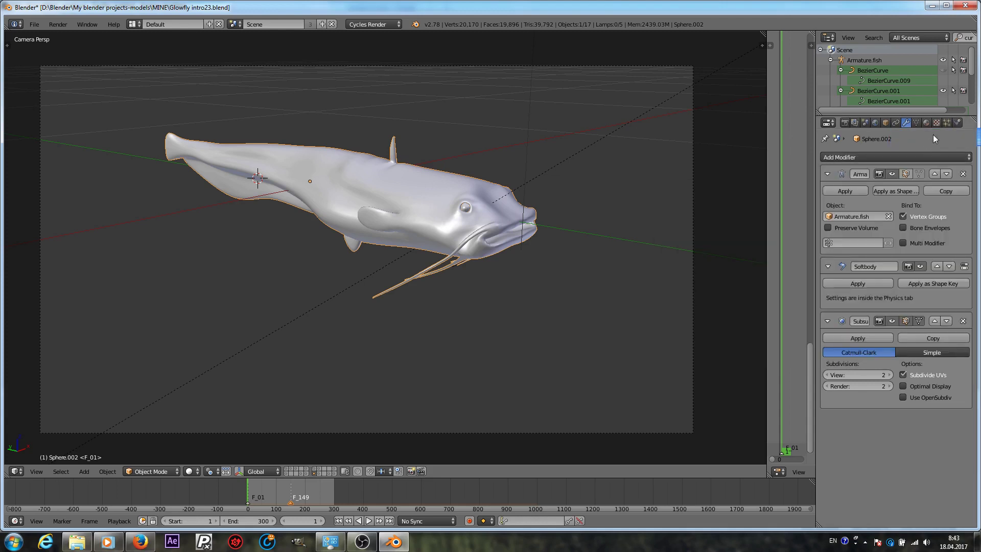
click(959, 123)
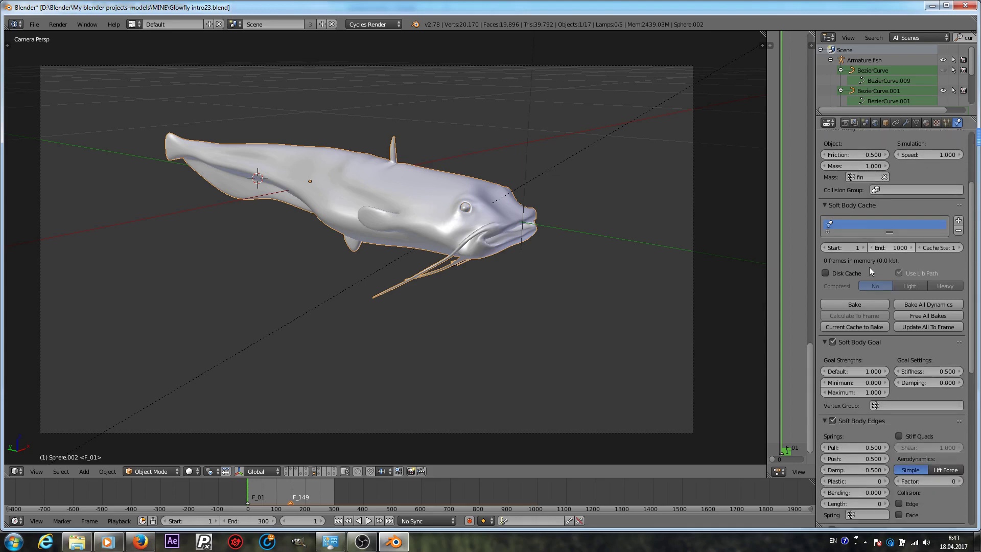
scroll(872, 322, down, 10)
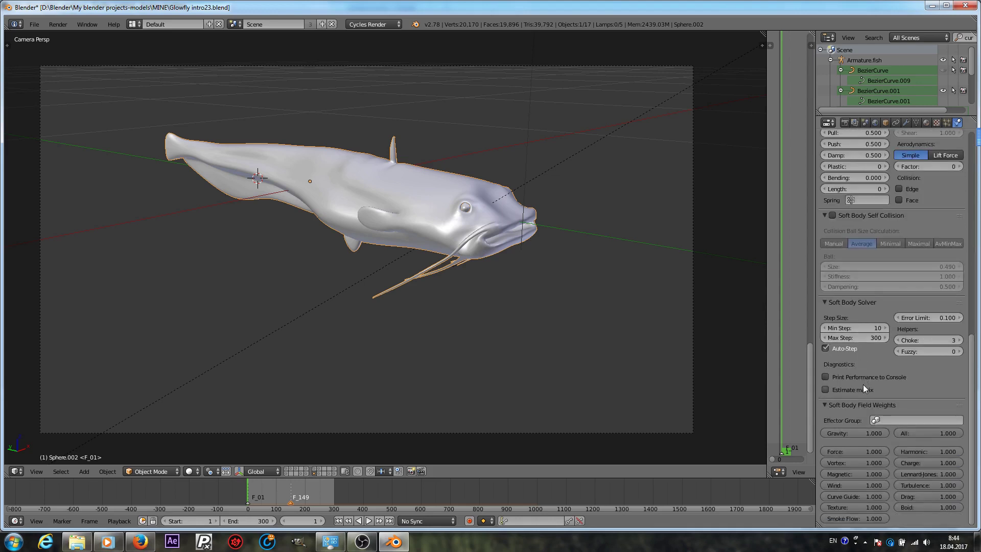
scroll(875, 436, up, 15)
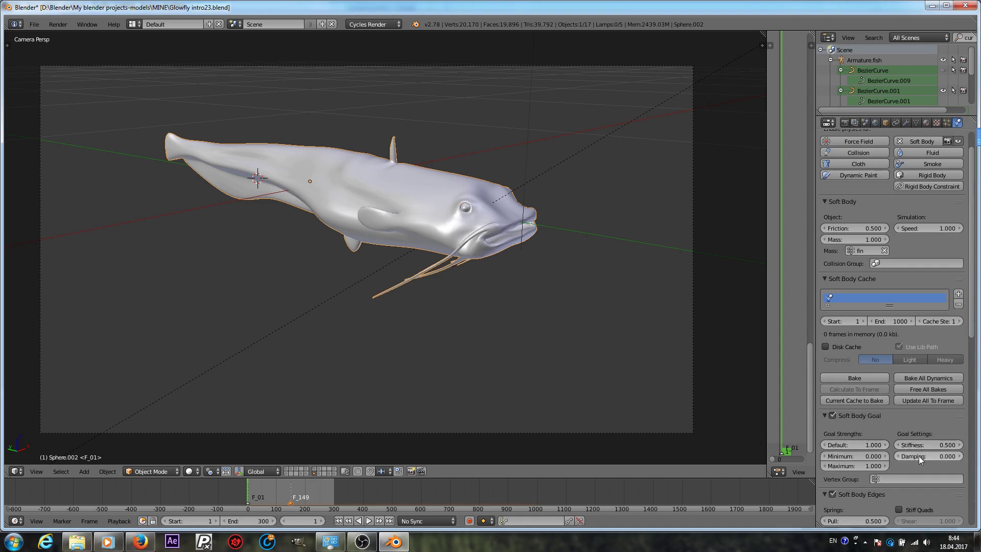
scroll(928, 452, down, 7)
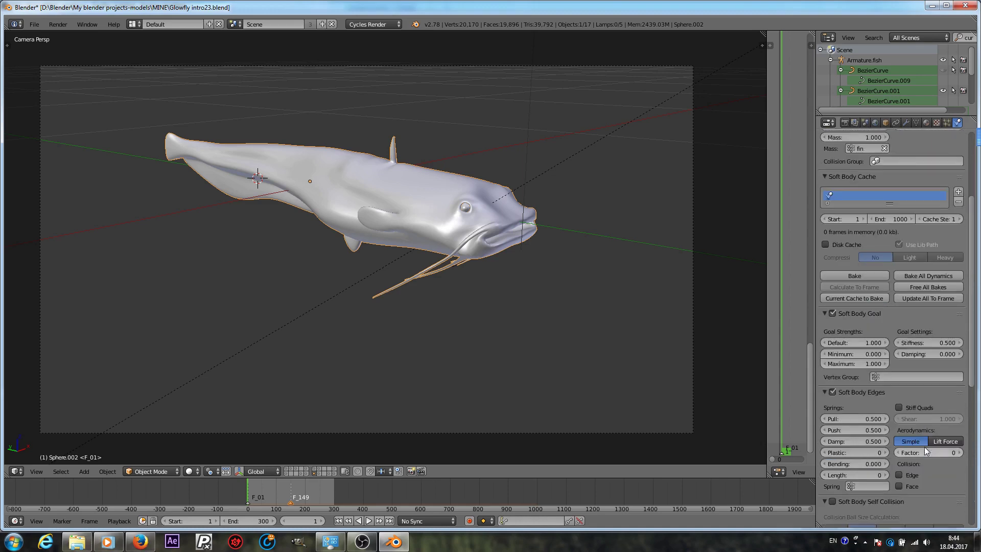
scroll(918, 429, up, 4)
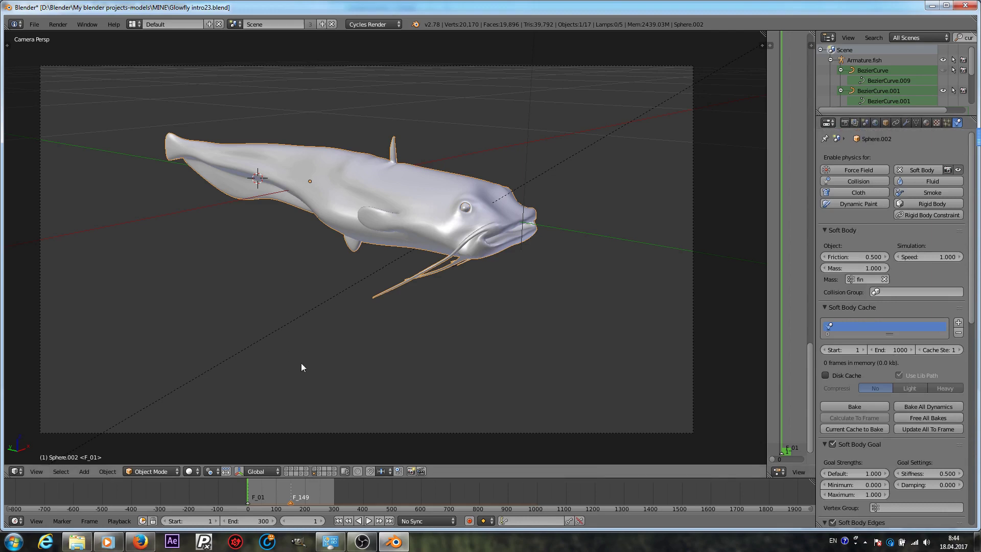
click(894, 405)
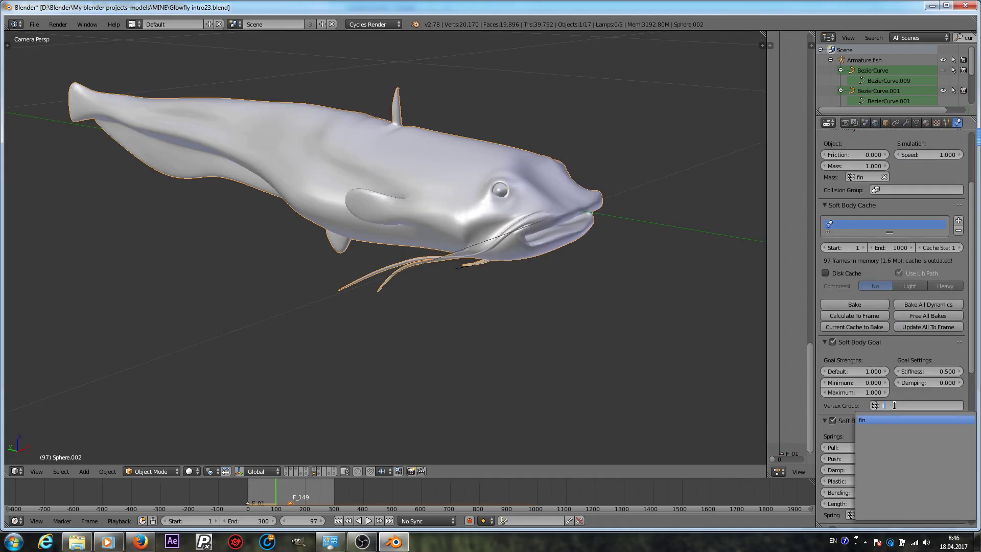
- Set 'fin' as the soft body goal vertex group and rewind to frame 1
click(891, 419)
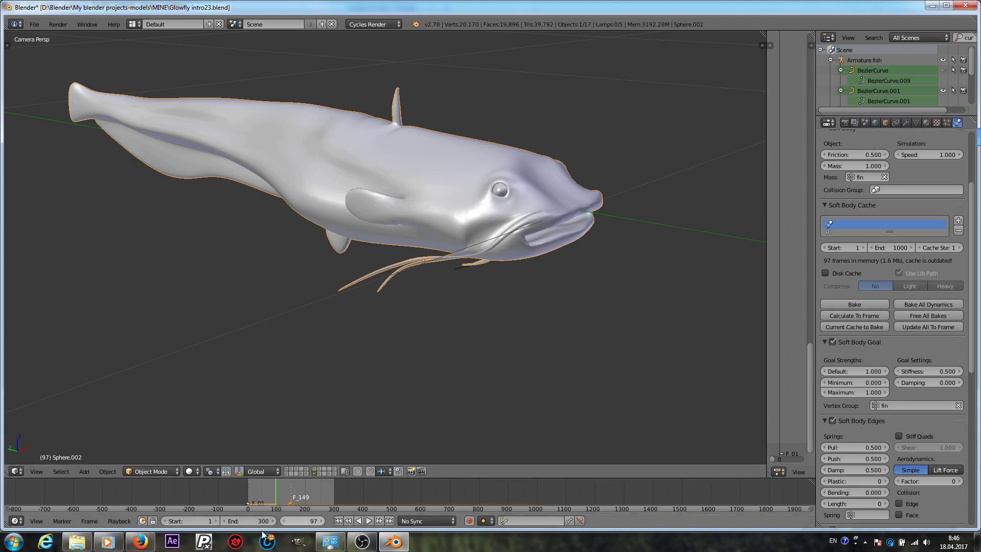
click(338, 521)
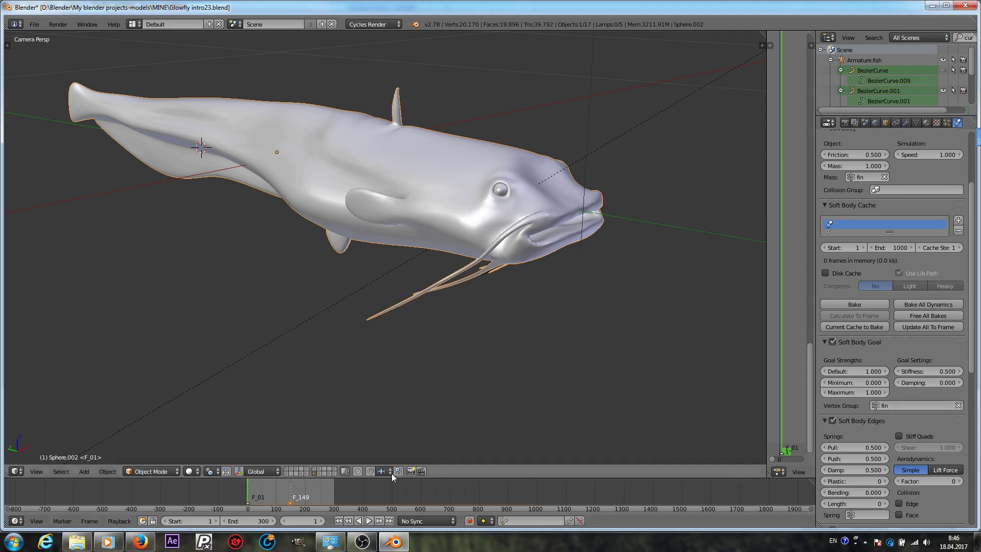
- Play the soft body catfish animation and stop it at frame 117
click(364, 521)
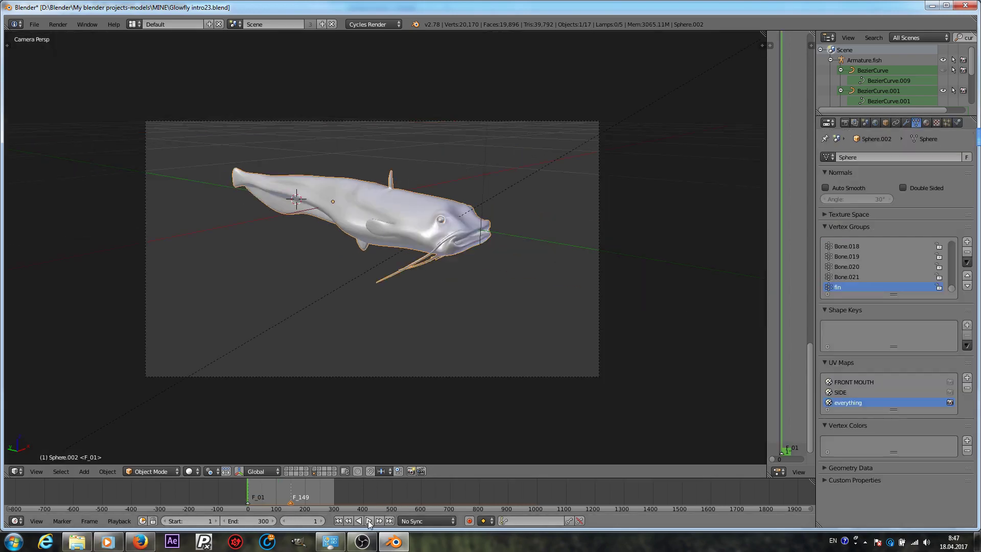
scroll(402, 344, up, 4)
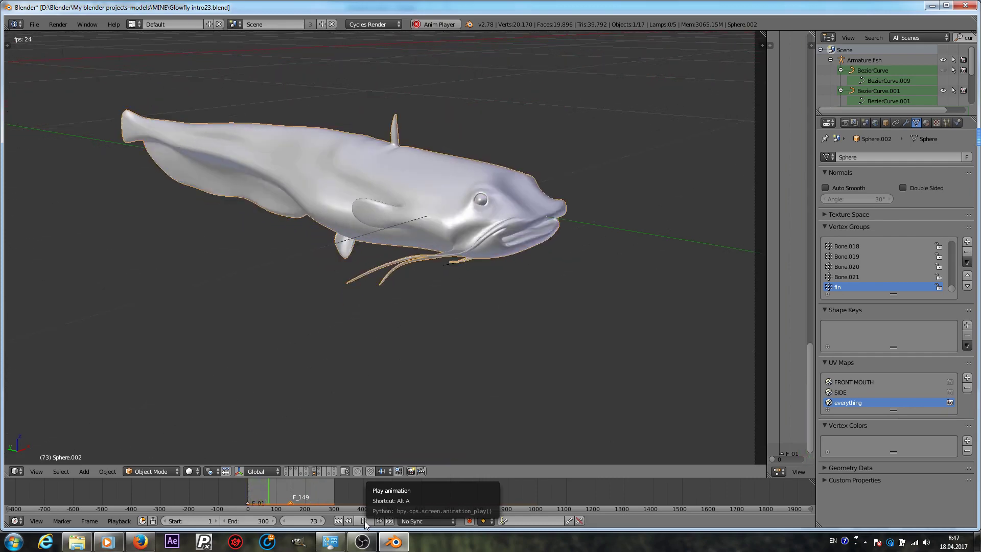
click(364, 520)
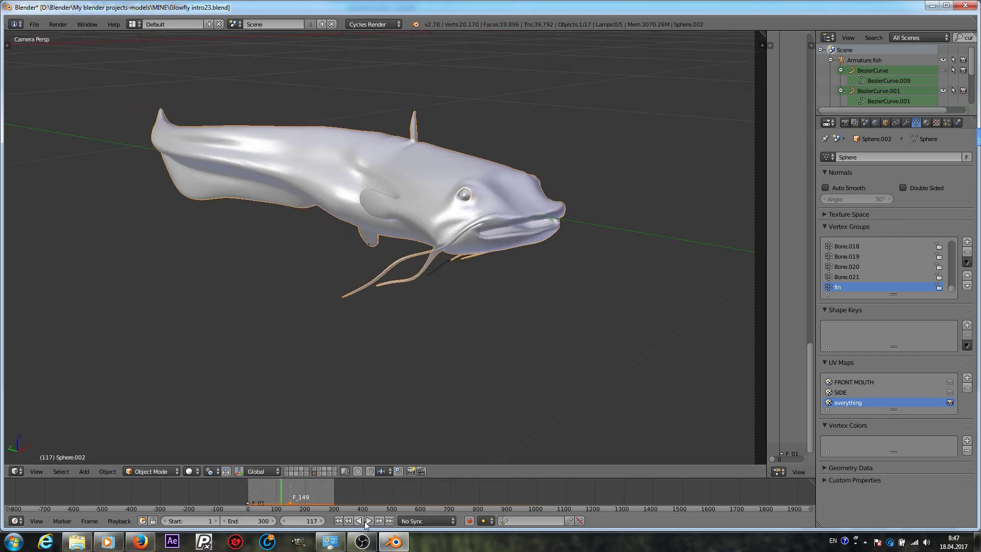